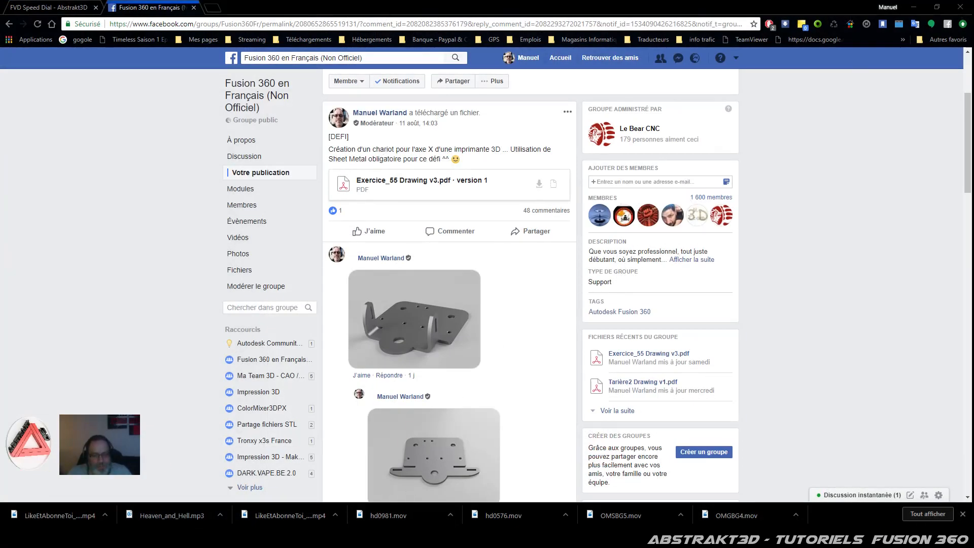
Step: Leave the Facebook challenge post and switch to the Fusion 360 carriage-plate sketch
click(411, 537)
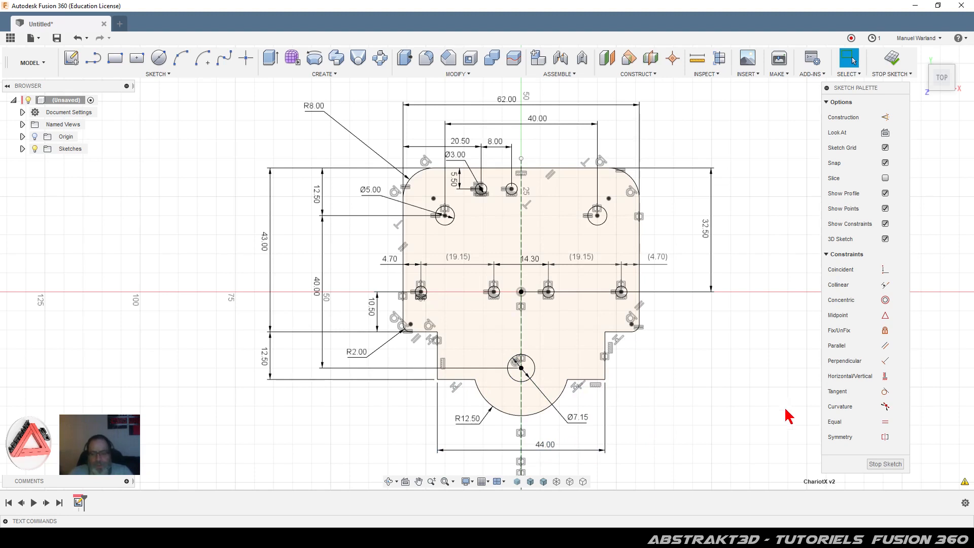
Step: Finish the 62 × 43 mm plate sketch, zoom in on the profile, and show the workspace list
click(885, 464)
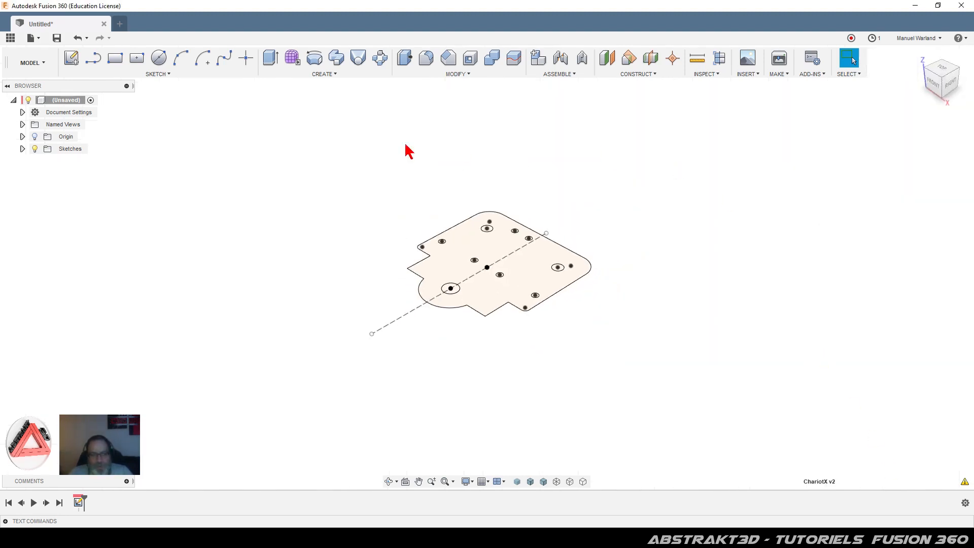
scroll(496, 251, up, 5)
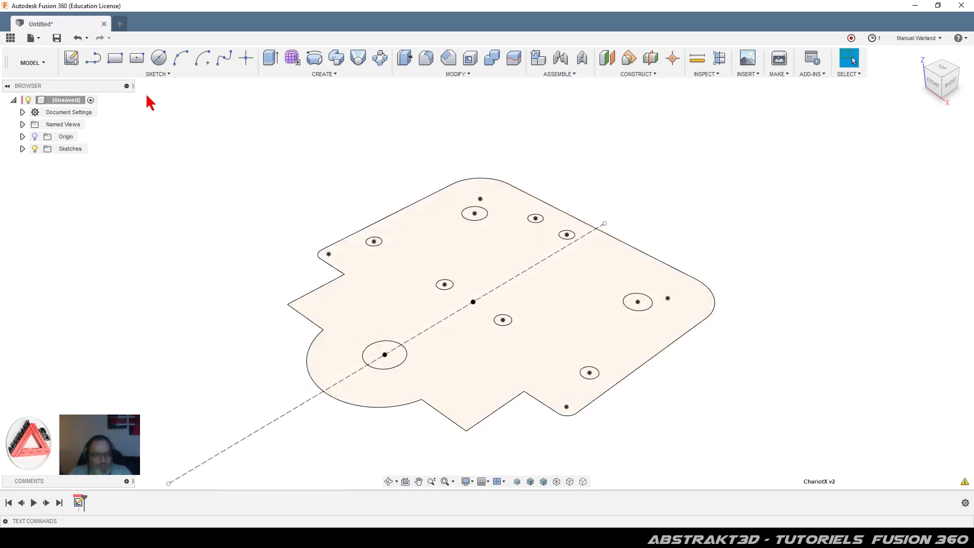
click(40, 63)
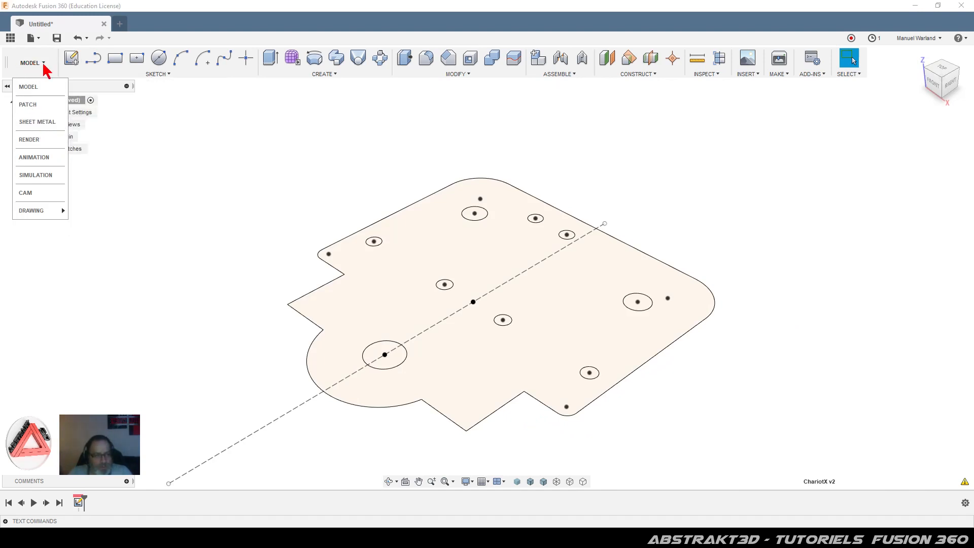
Step: In the Sheet Metal workspace, turn the plate profile into a flange body using the Steel (mm) rule
click(44, 123)
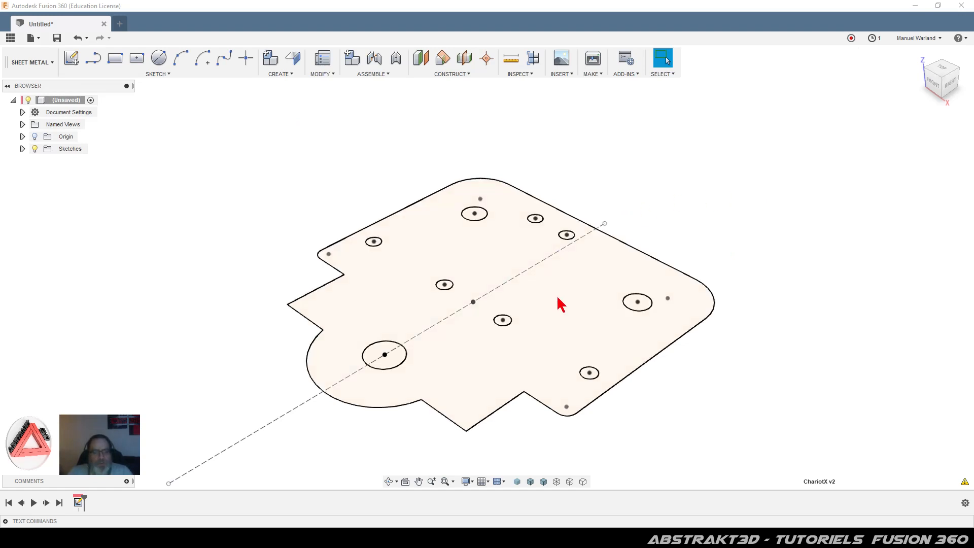
click(576, 307)
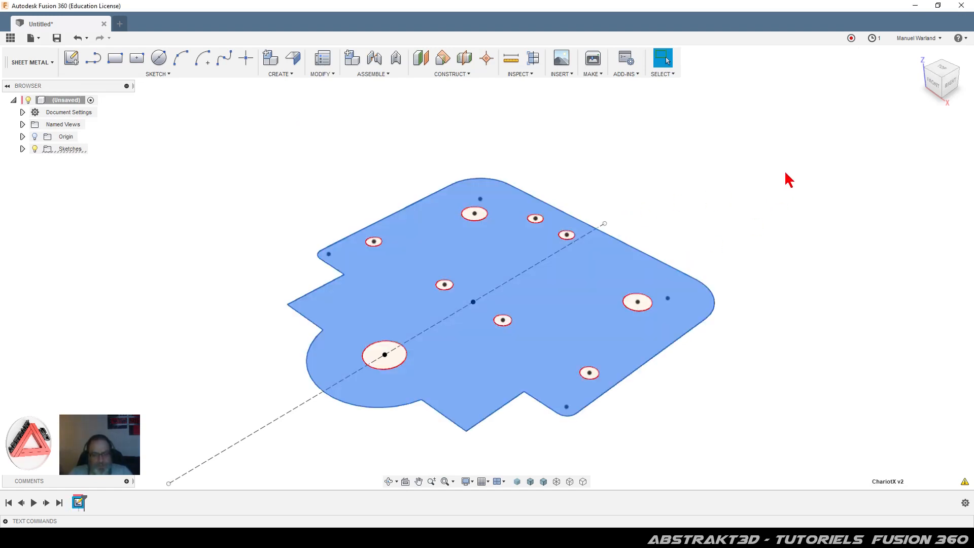
click(294, 57)
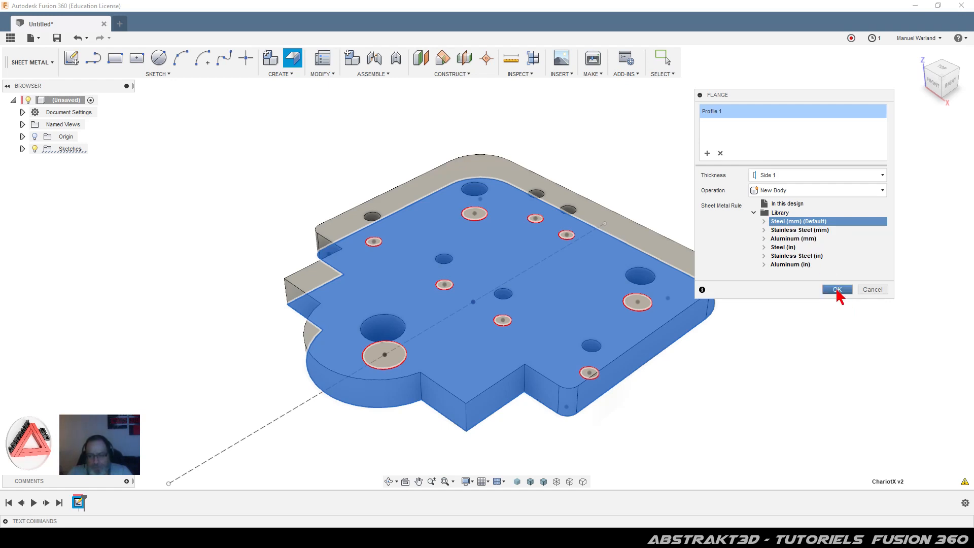
click(763, 222)
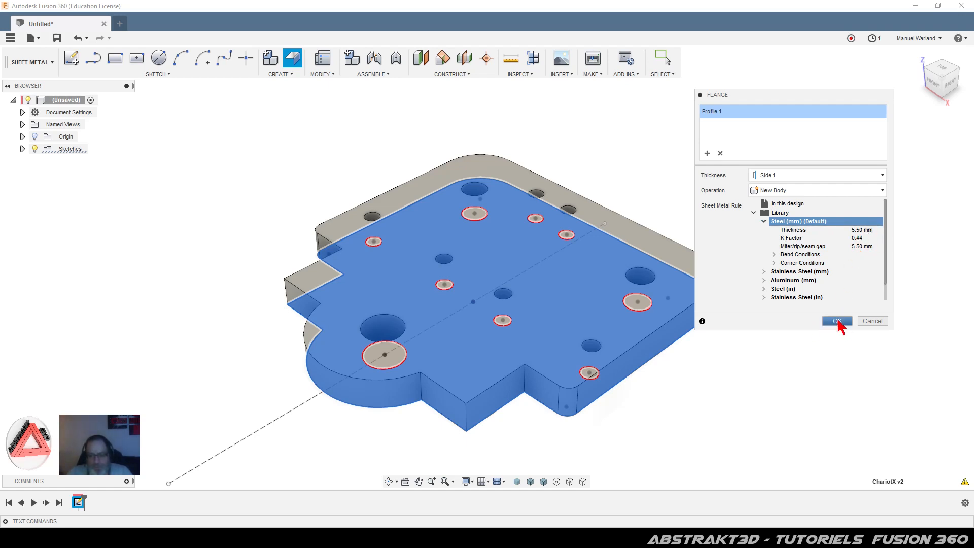
click(837, 322)
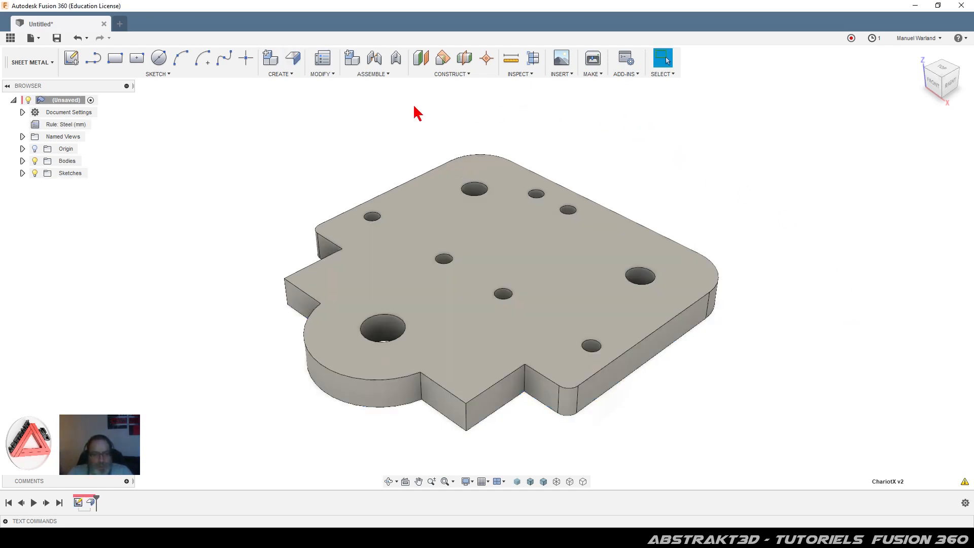
Step: Edit the Steel (mm) sheet metal rule to a 2.2 mm thickness and save it
click(321, 74)
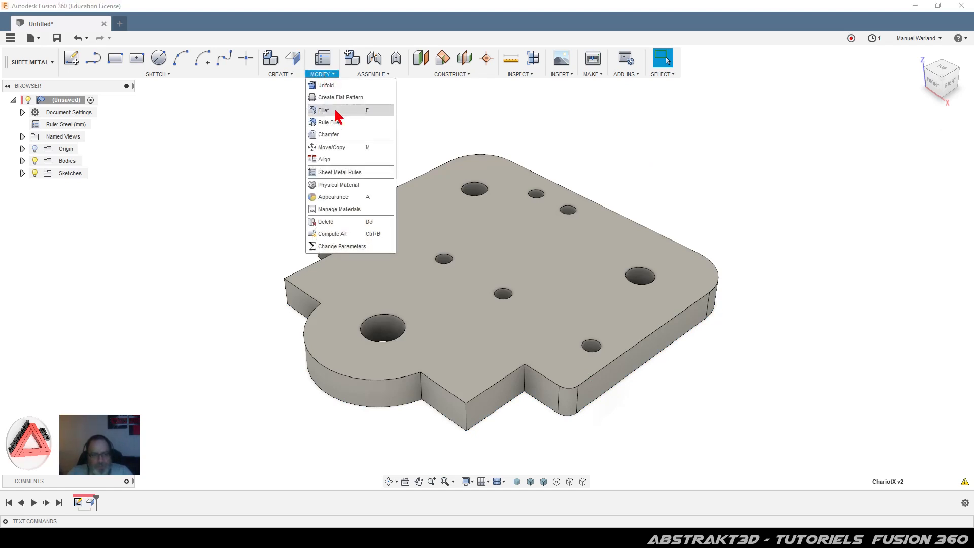
click(345, 173)
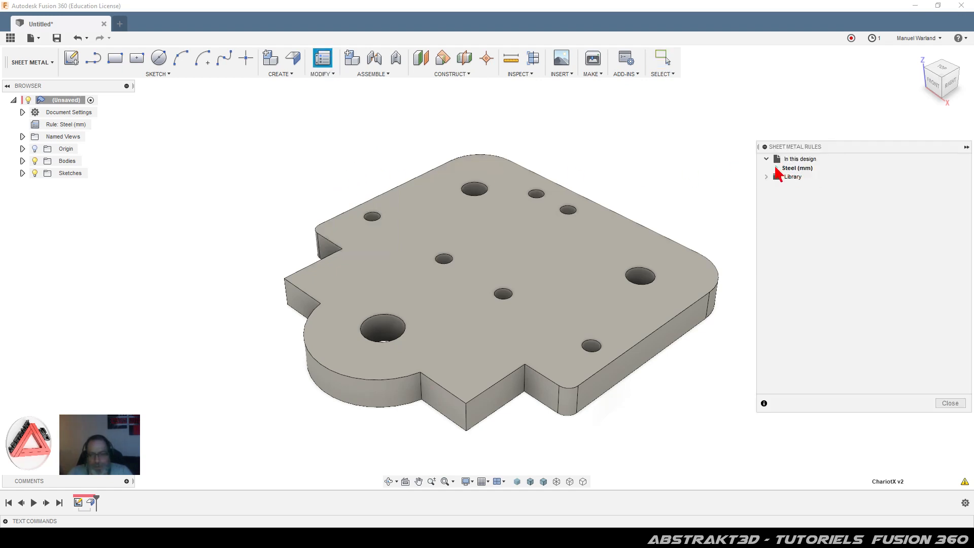
click(775, 169)
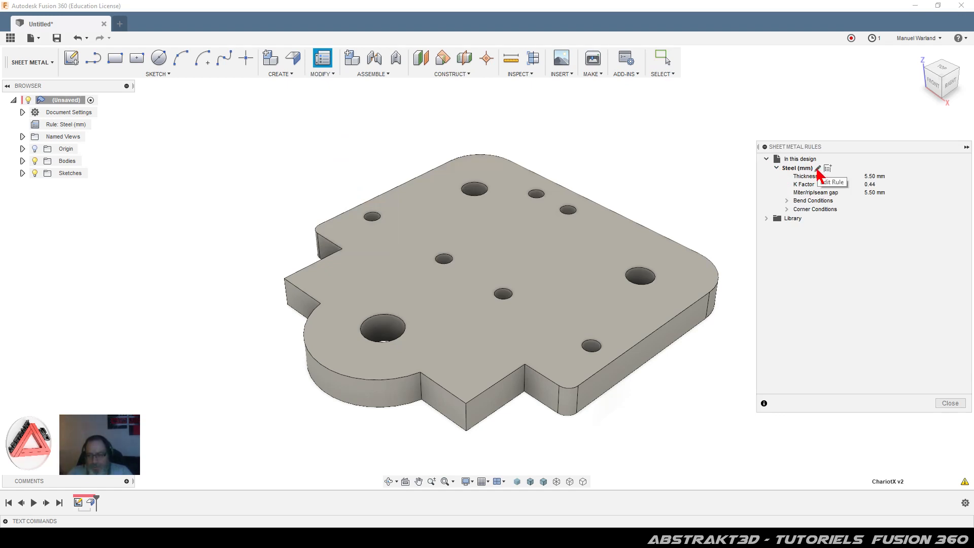
click(817, 169)
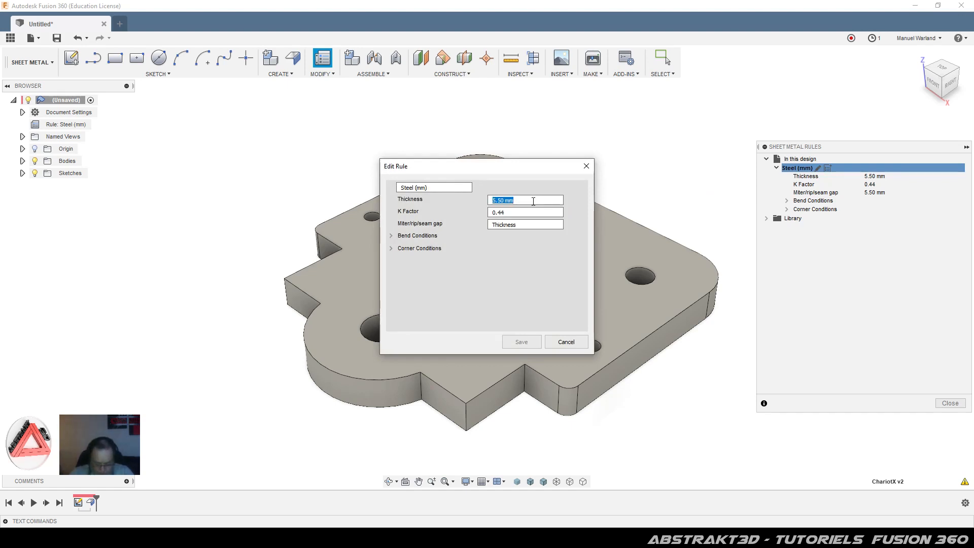
text(2.2)
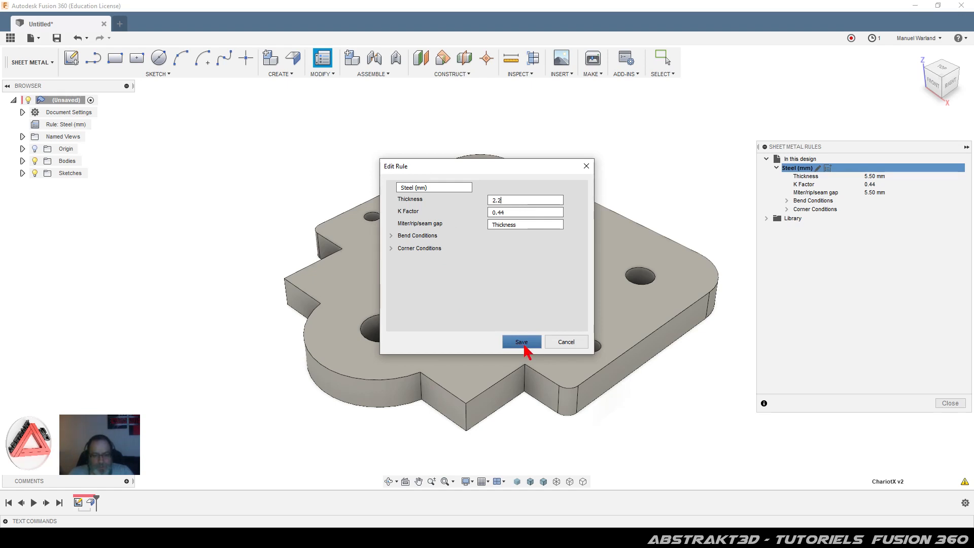
click(392, 236)
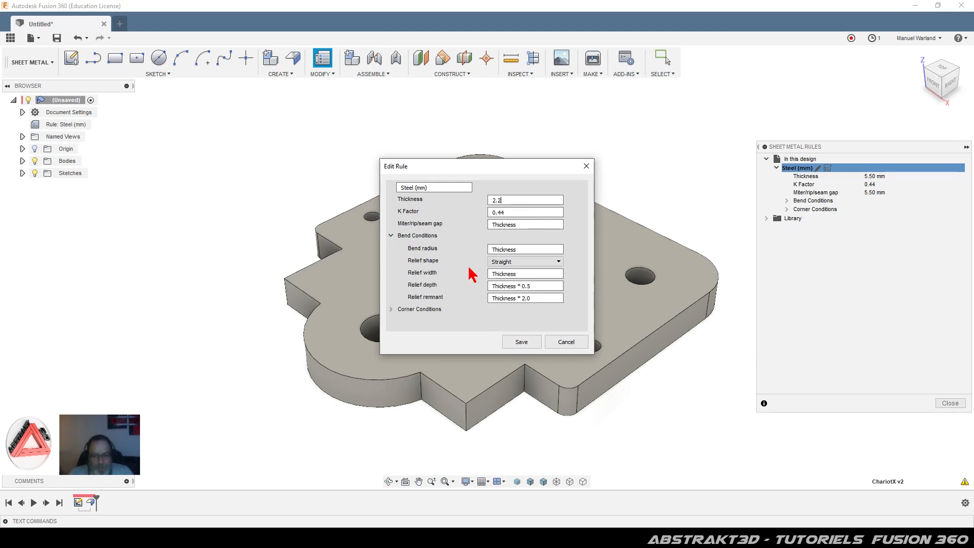
click(390, 309)
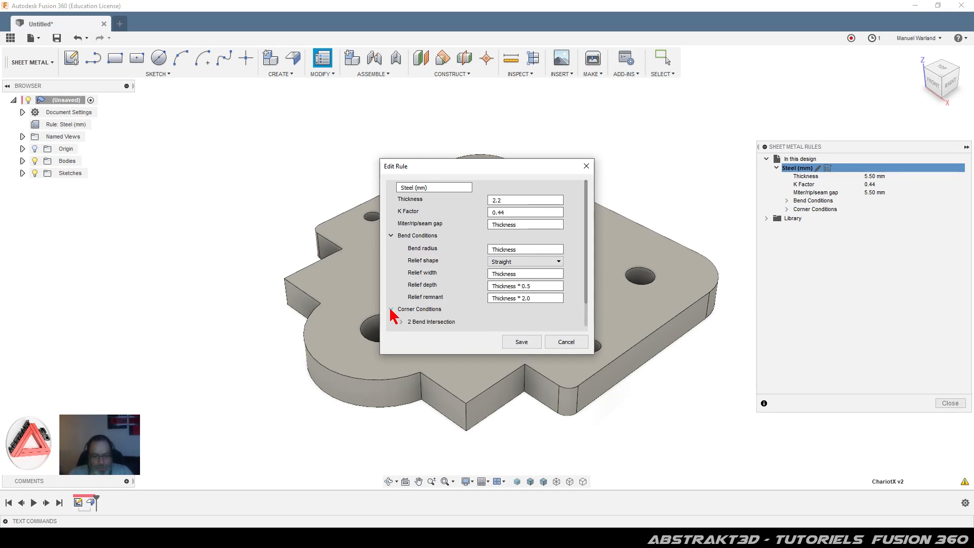
scroll(471, 298, down, 1)
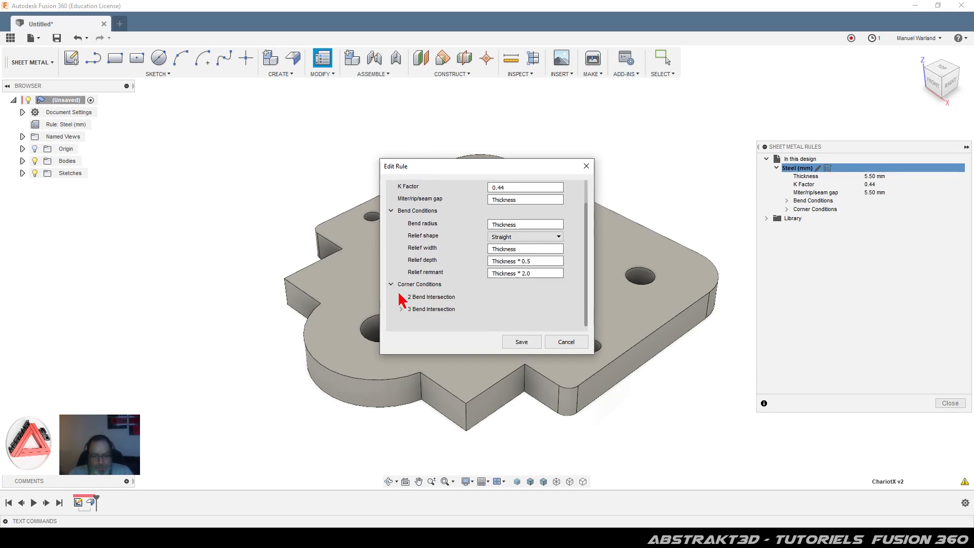
scroll(558, 298, up, 1)
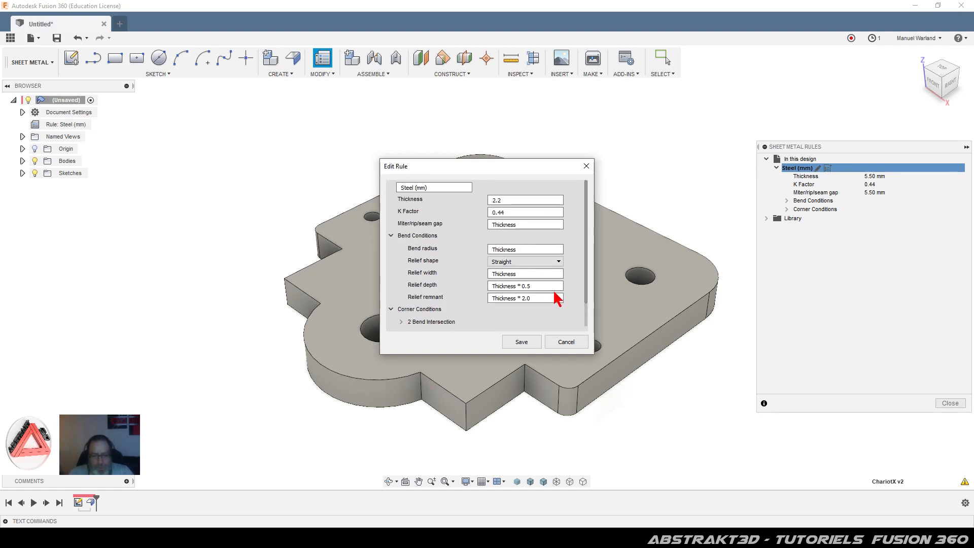
click(522, 343)
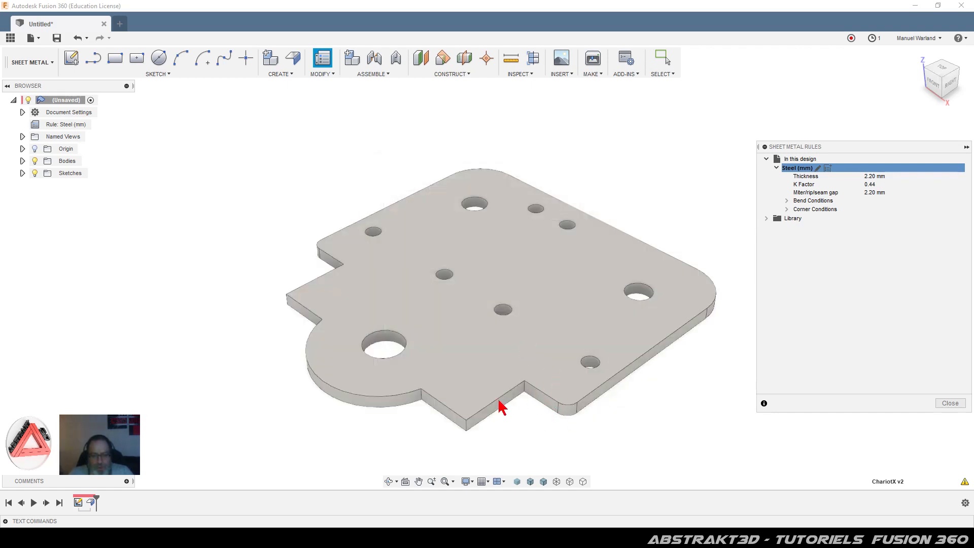
Step: Measure the notch's vertical edge to confirm the plate is 2.20 mm thick
click(512, 60)
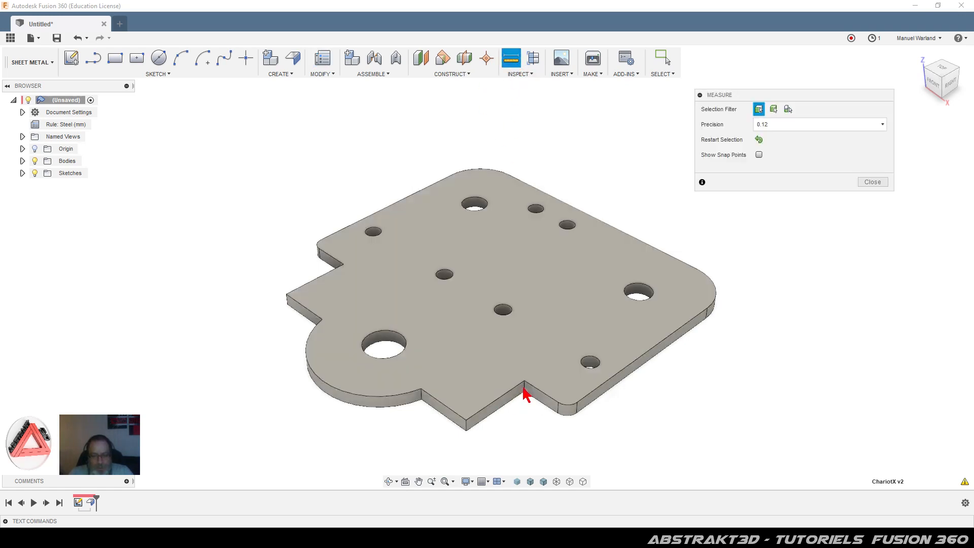
scroll(528, 394, up, 5)
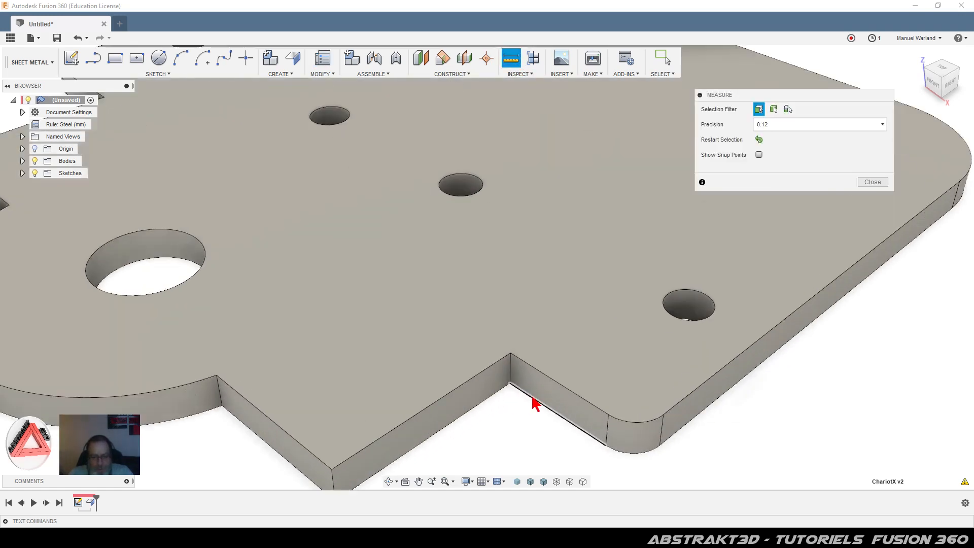
click(511, 376)
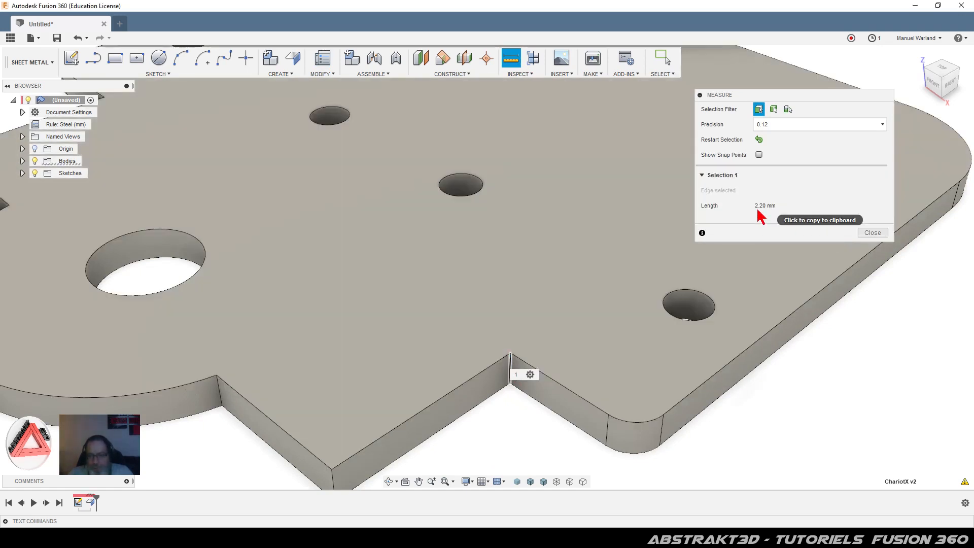
click(872, 233)
scroll(598, 252, down, 8)
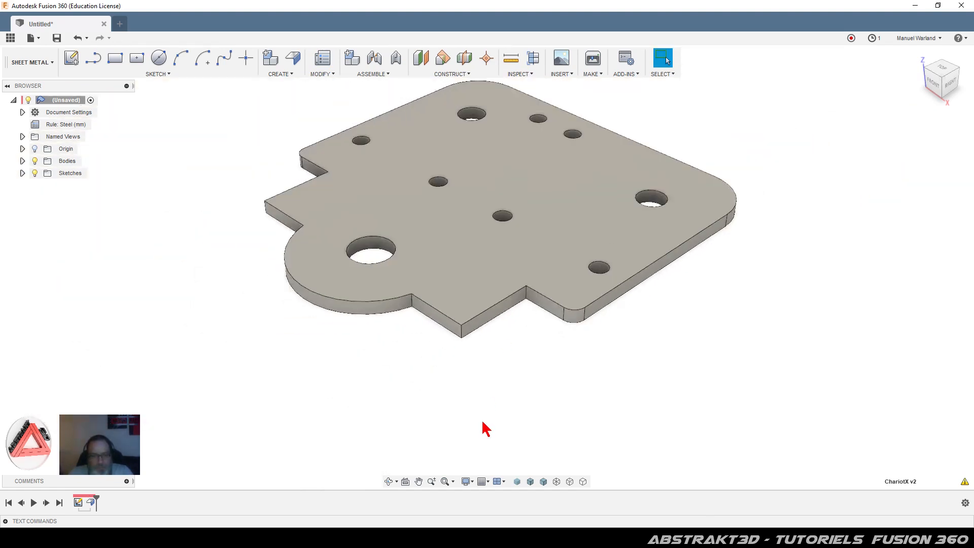
scroll(486, 429, down, 3)
scroll(489, 290, up, 1)
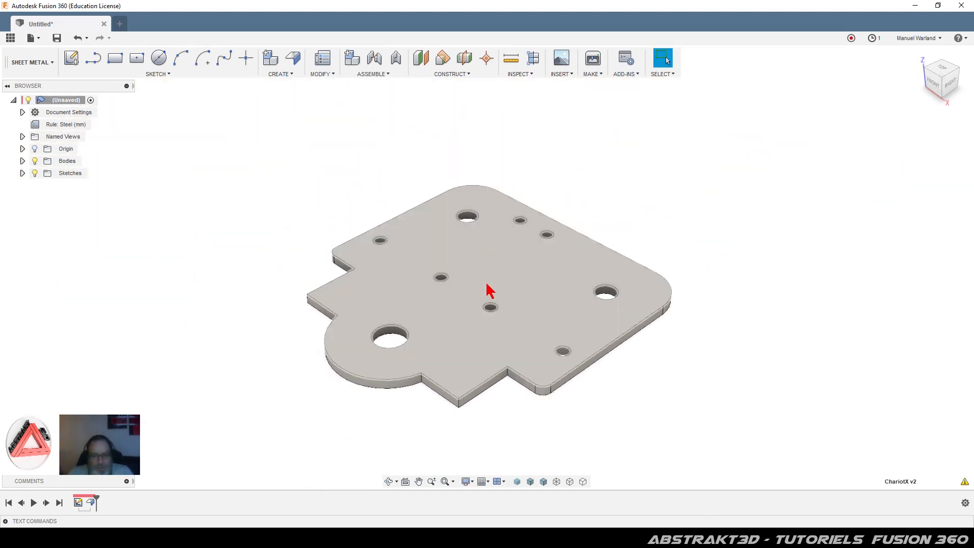
scroll(486, 287, up, 2)
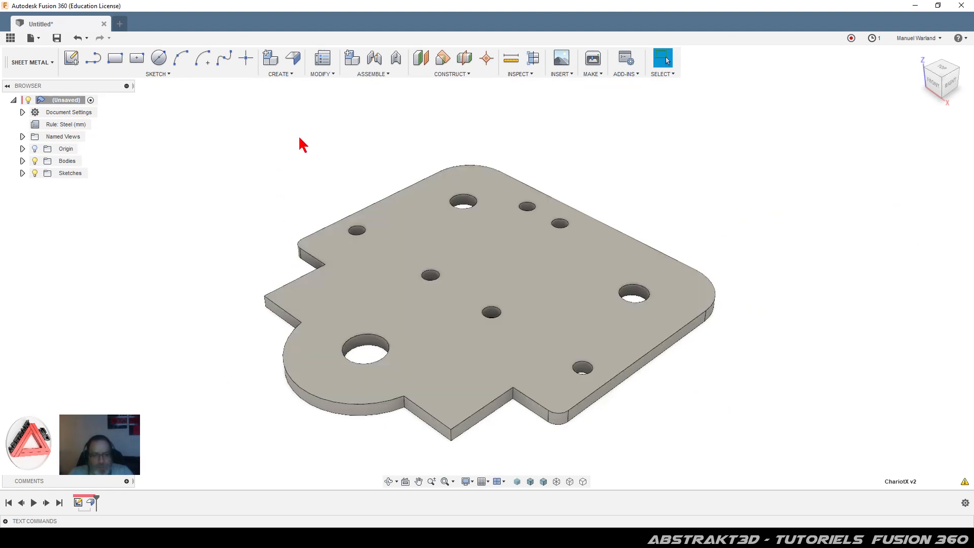
Step: Start a flange on the lower notch edge and the lower-left notch edge
click(293, 59)
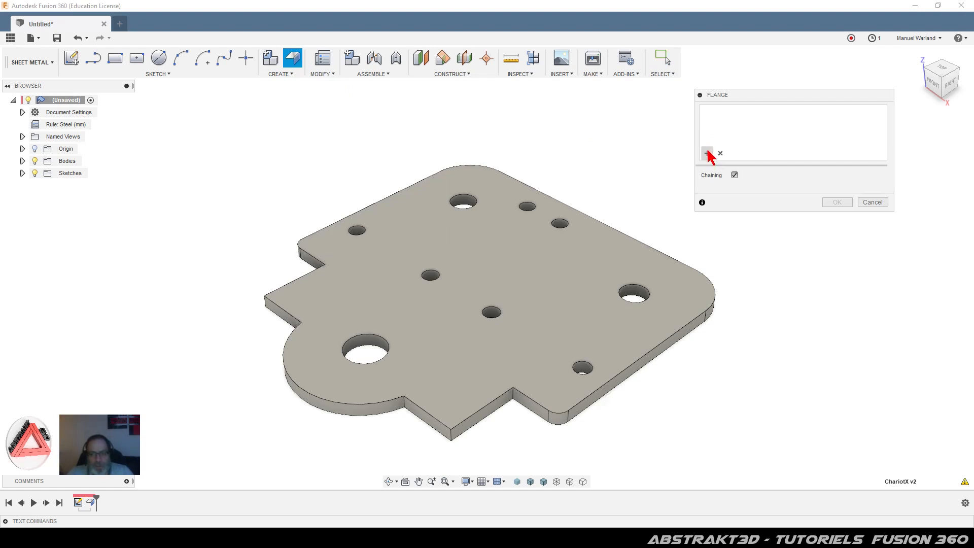
click(482, 408)
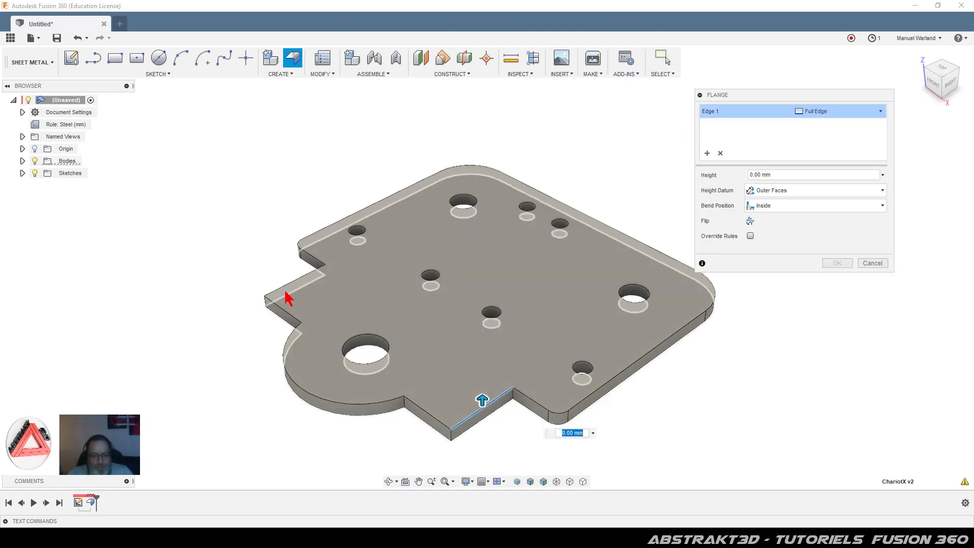
click(287, 294)
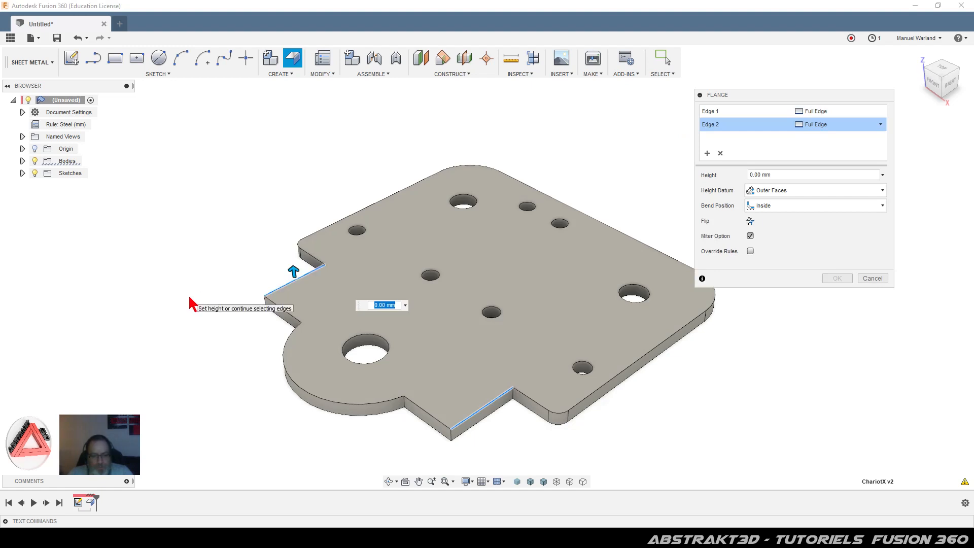
click(285, 285)
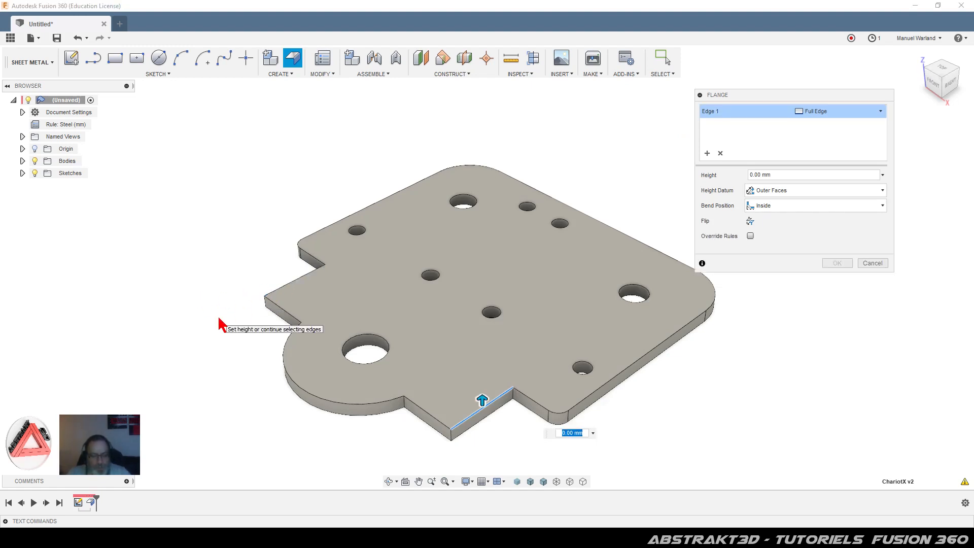
shift+middle_drag(221, 321, 282, 310)
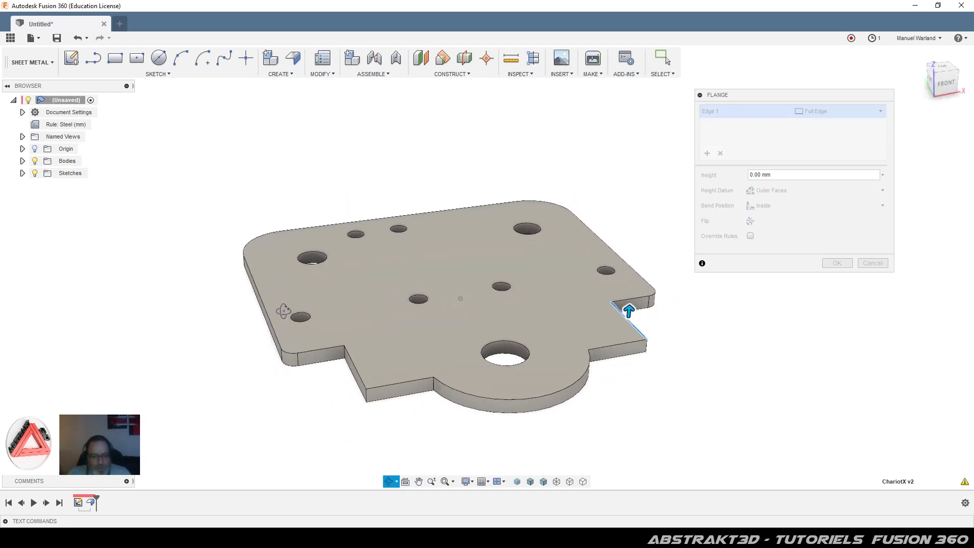
click(355, 380)
click(355, 387)
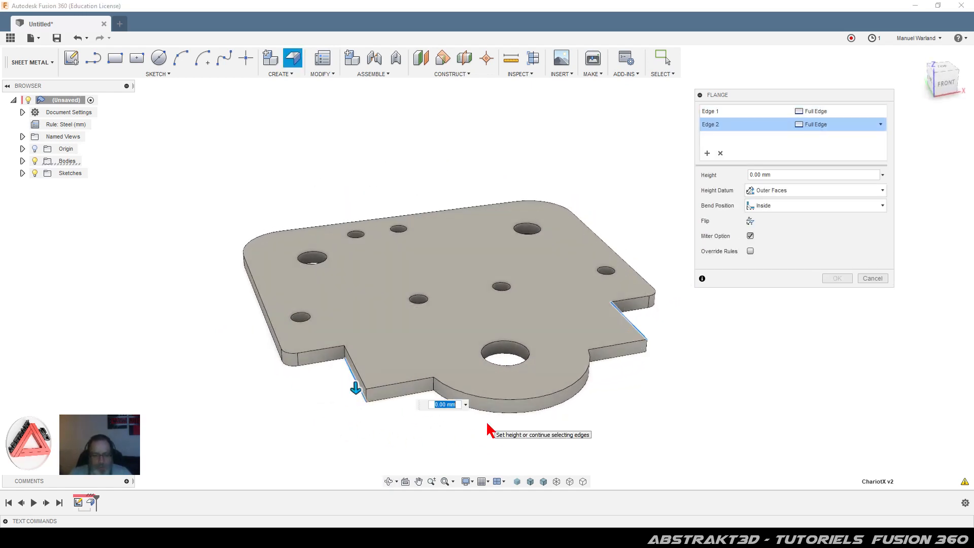
Step: Give both flanges a 23 mm height at 90° and commit them
text(23)
key(Return)
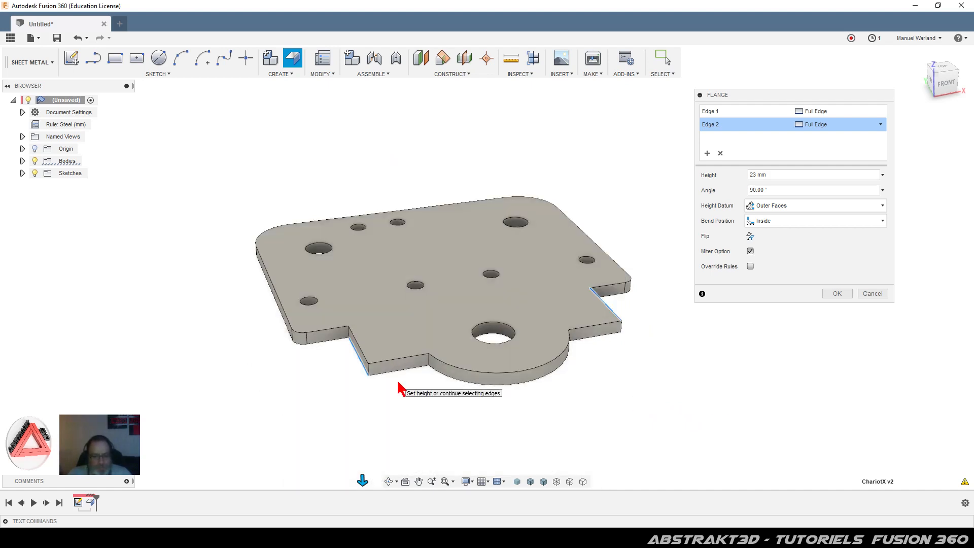
click(365, 369)
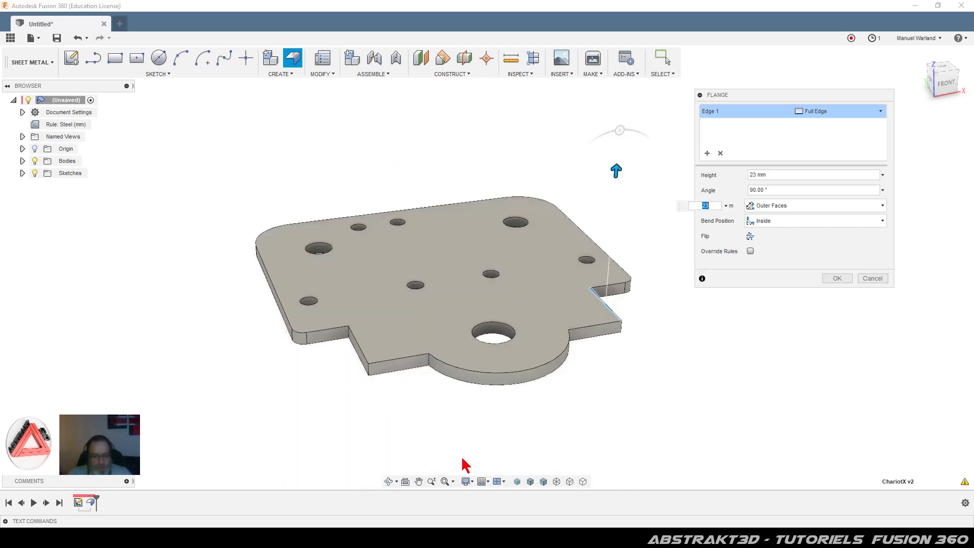
click(359, 344)
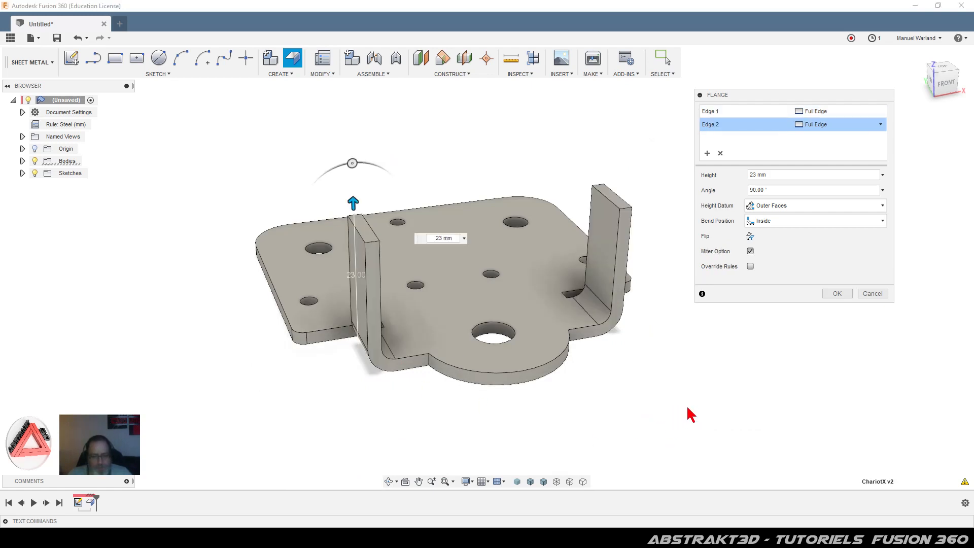
shift+middle_drag(686, 409, 618, 408)
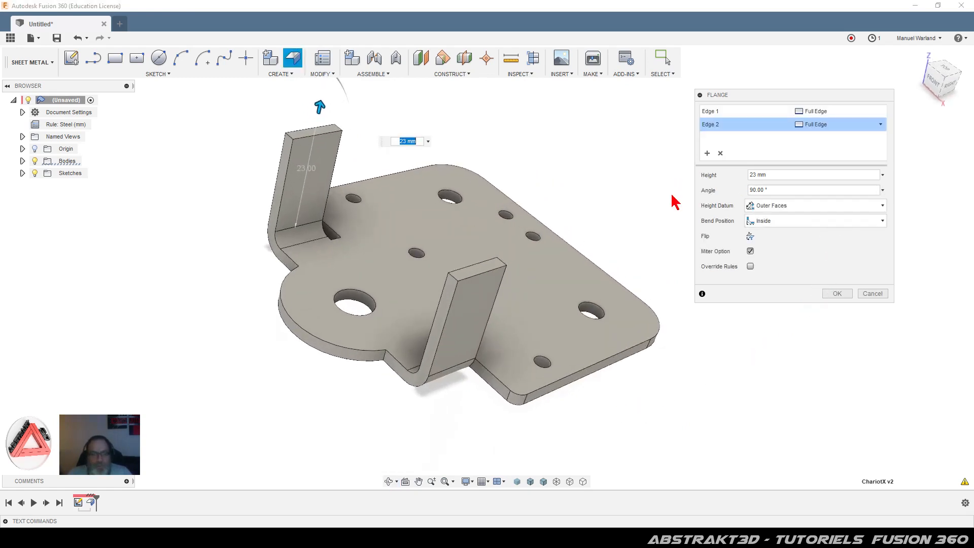
scroll(684, 350, down, 2)
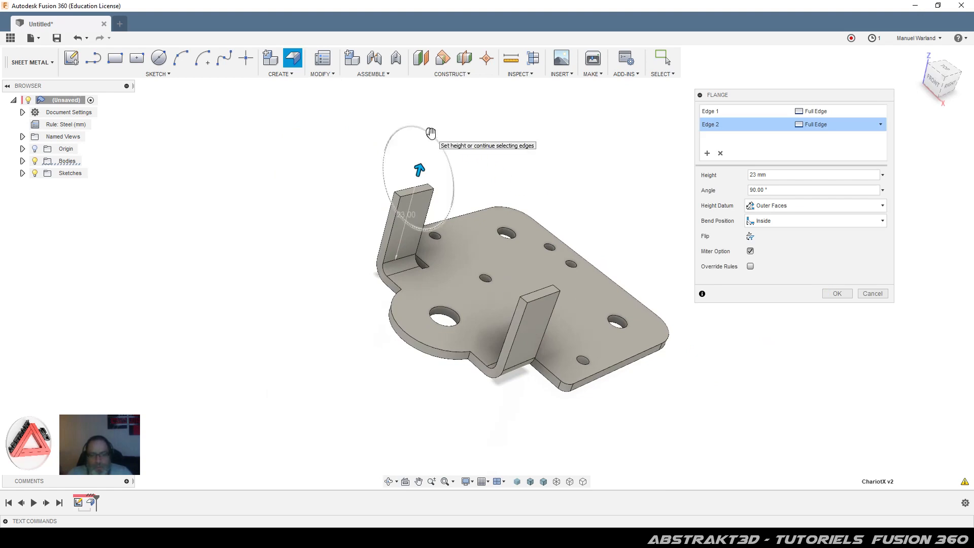
mouse_move(430, 134)
mouse_down()
mouse_move(440, 130)
mouse_move(448, 142)
mouse_move(423, 116)
mouse_move(378, 102)
mouse_move(390, 108)
mouse_move(406, 93)
mouse_move(373, 101)
mouse_move(388, 97)
mouse_move(430, 139)
mouse_up()
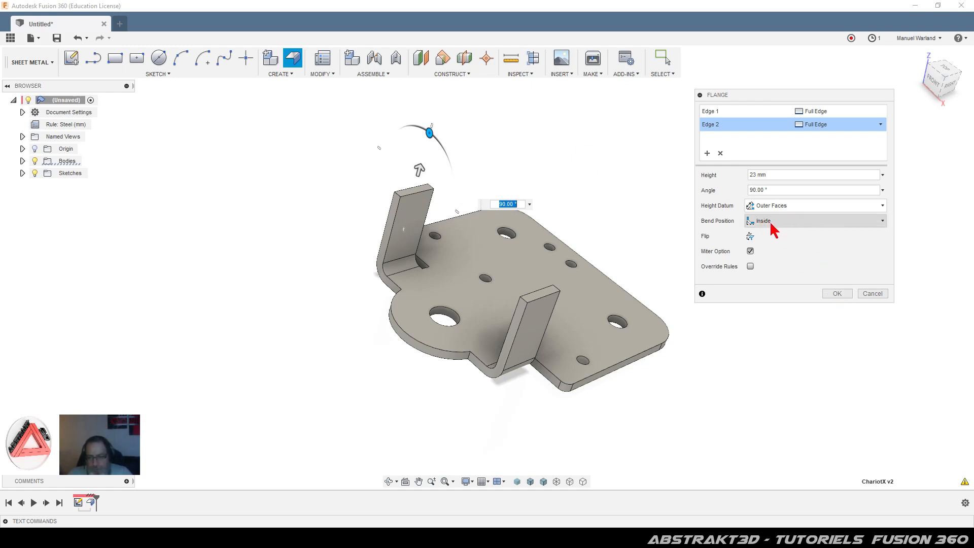
click(843, 294)
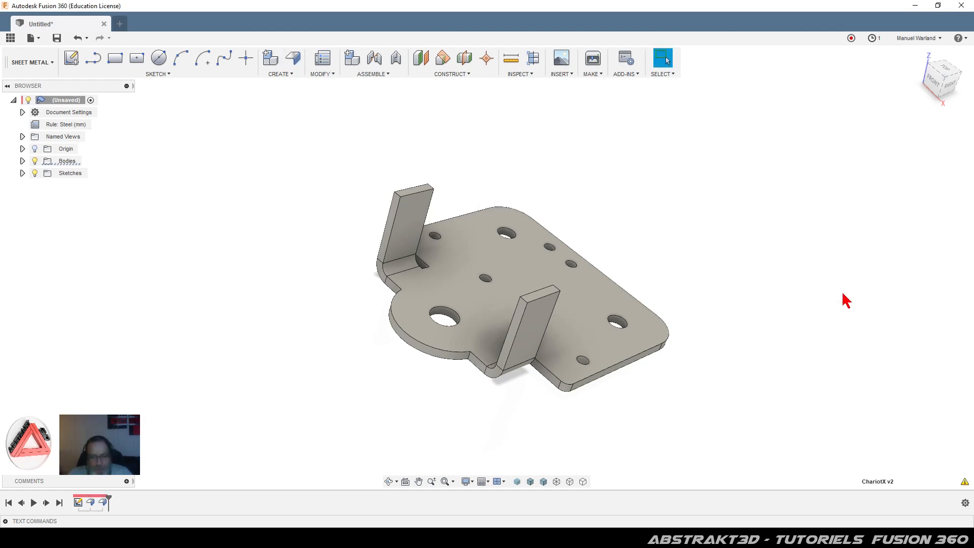
click(509, 62)
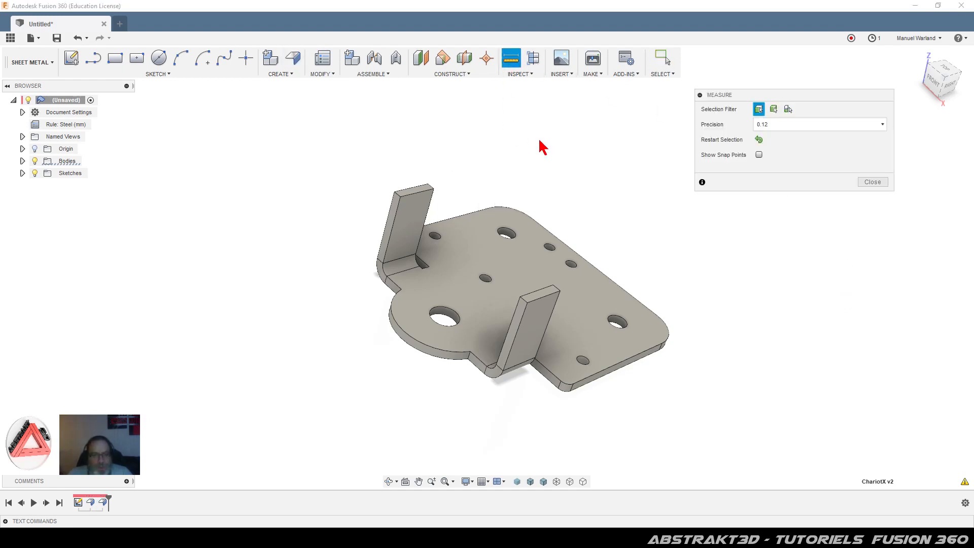
click(418, 193)
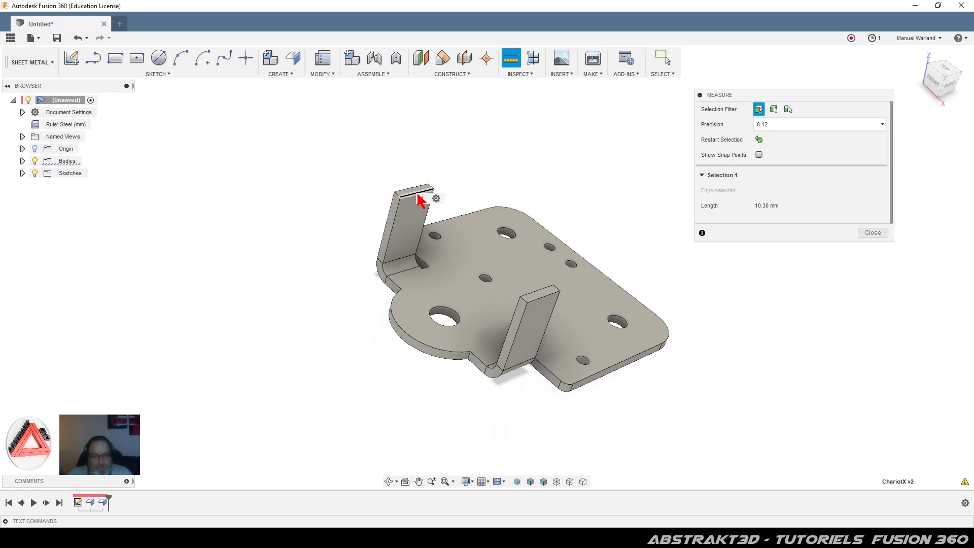
click(541, 294)
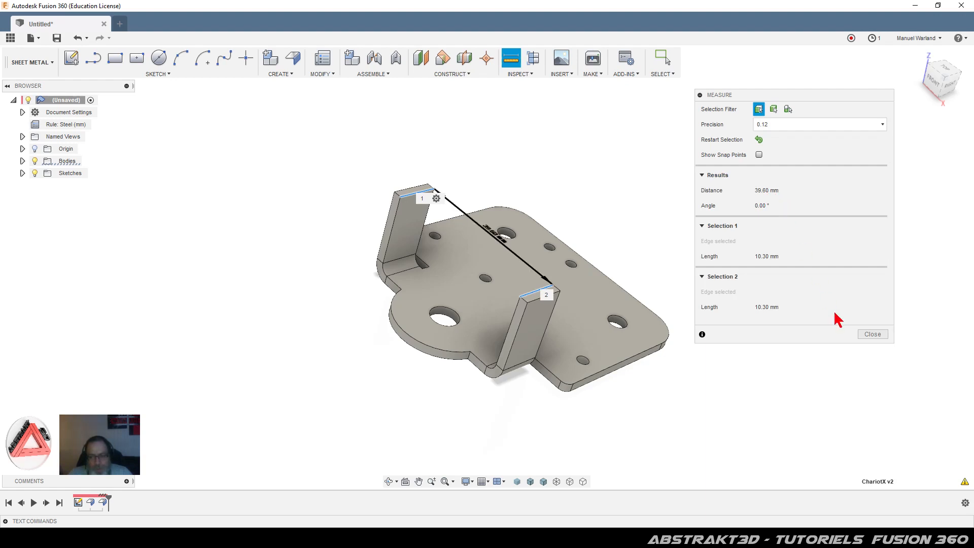
click(873, 334)
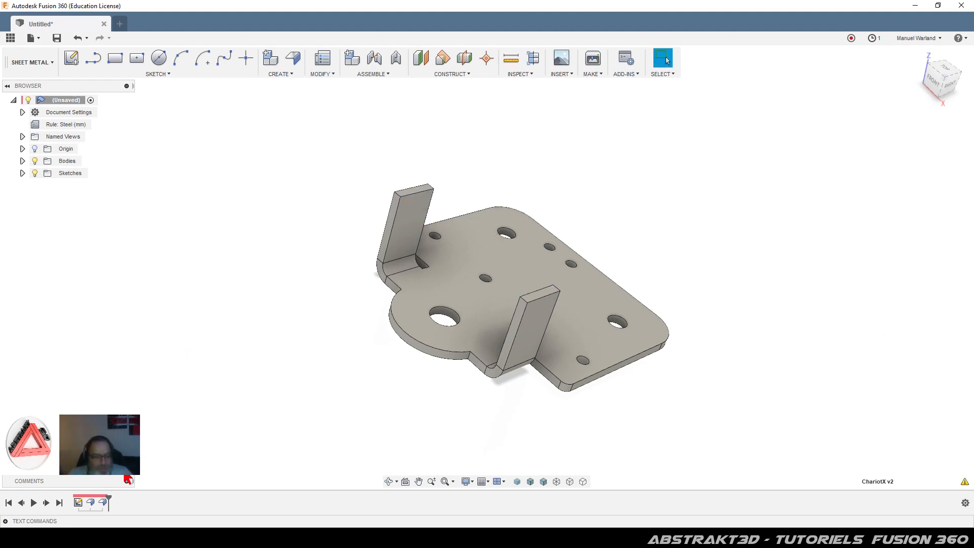
Step: Edit the flange feature from the timeline to set its bend position to Outside
click(103, 503)
right_click(103, 502)
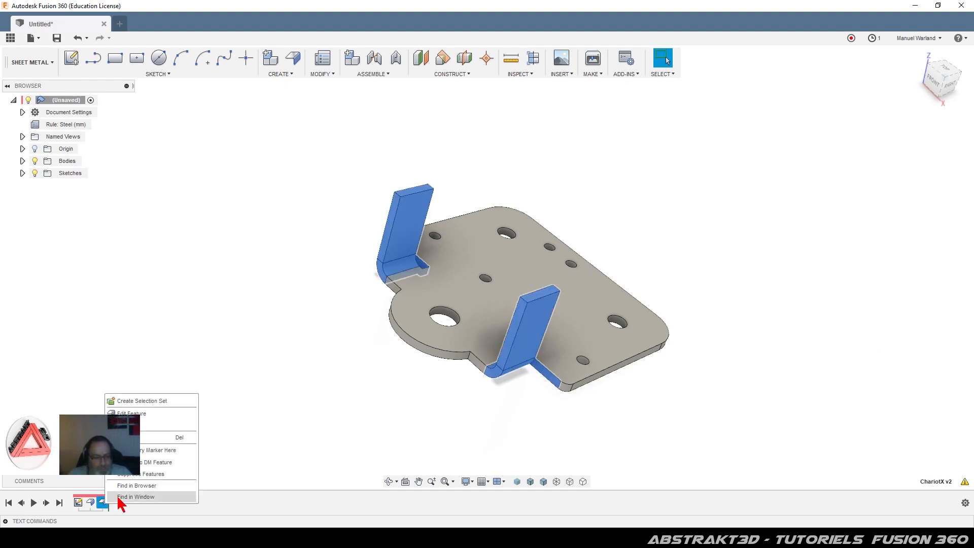
click(156, 418)
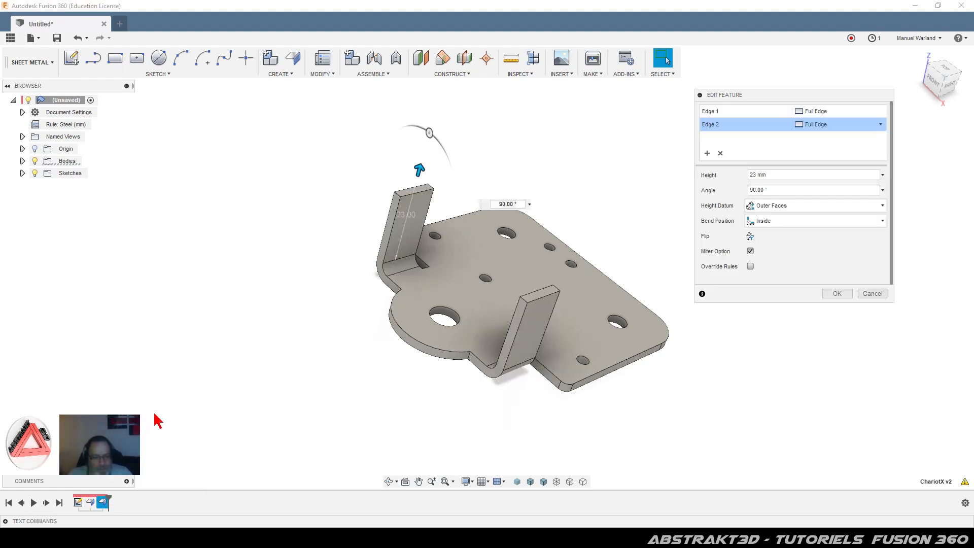
click(817, 223)
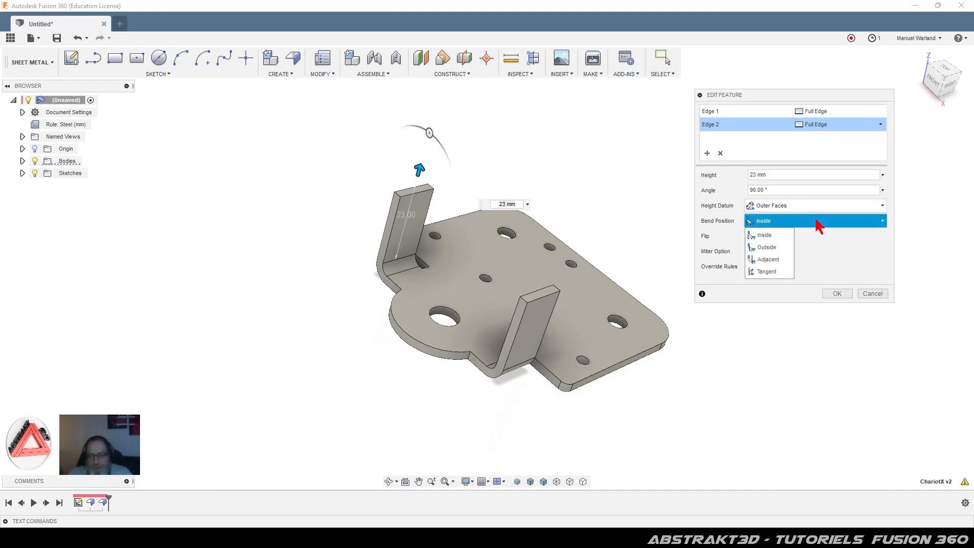
click(766, 248)
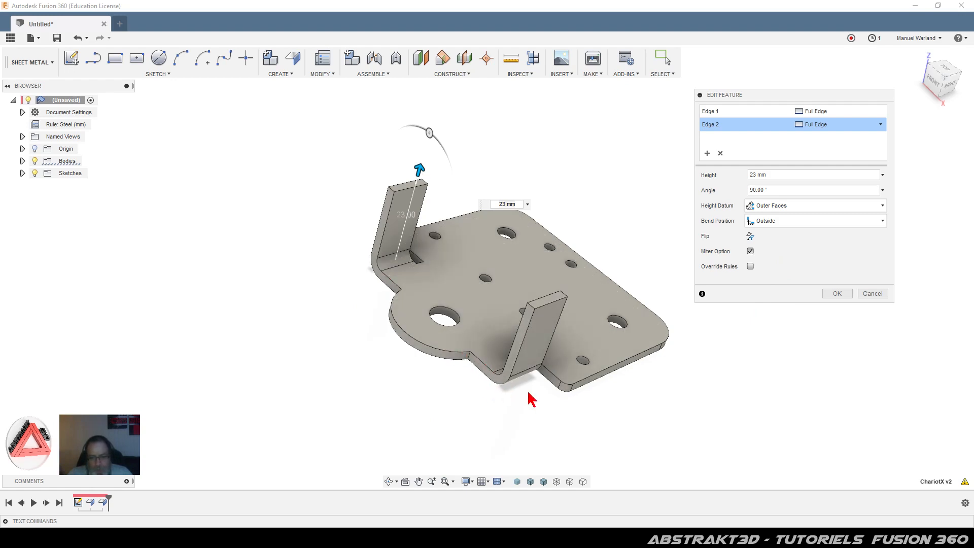
click(837, 295)
click(514, 61)
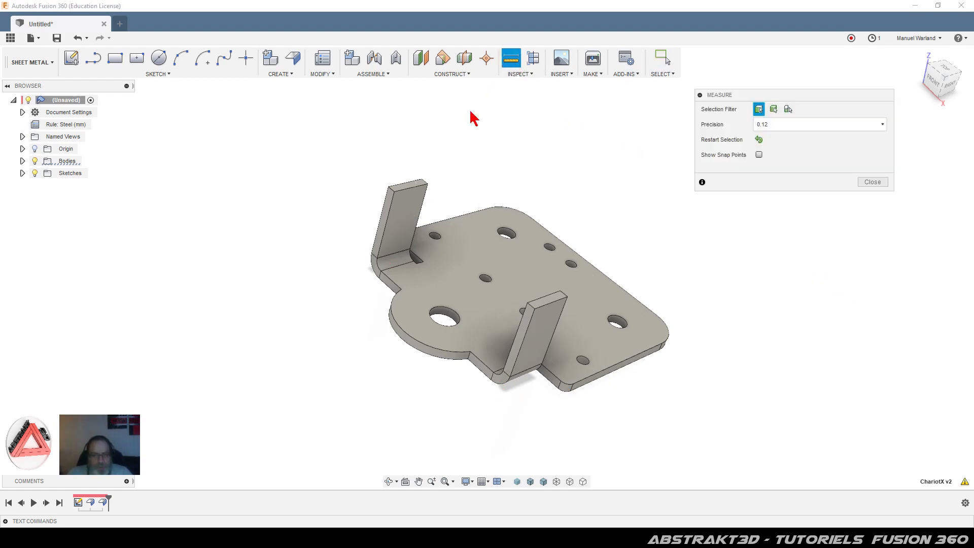
click(413, 190)
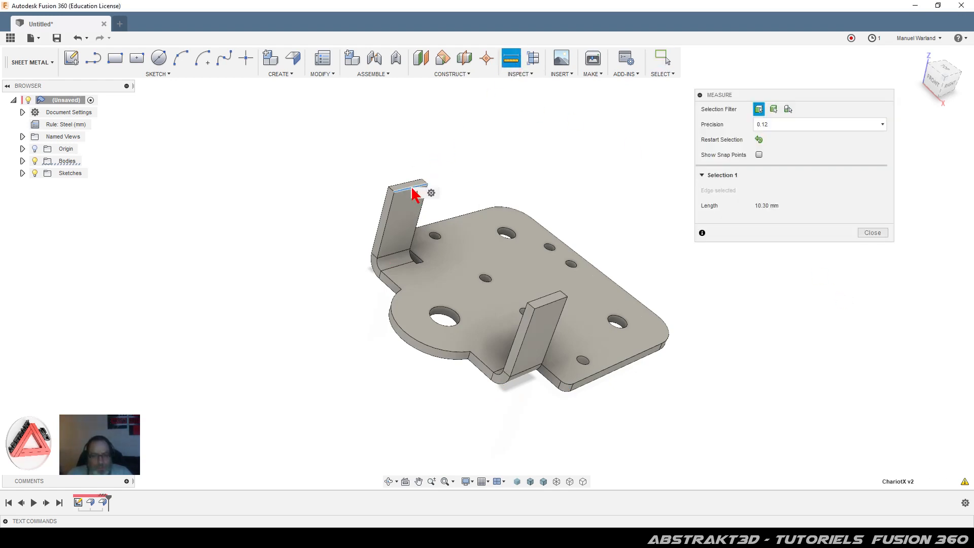
click(547, 297)
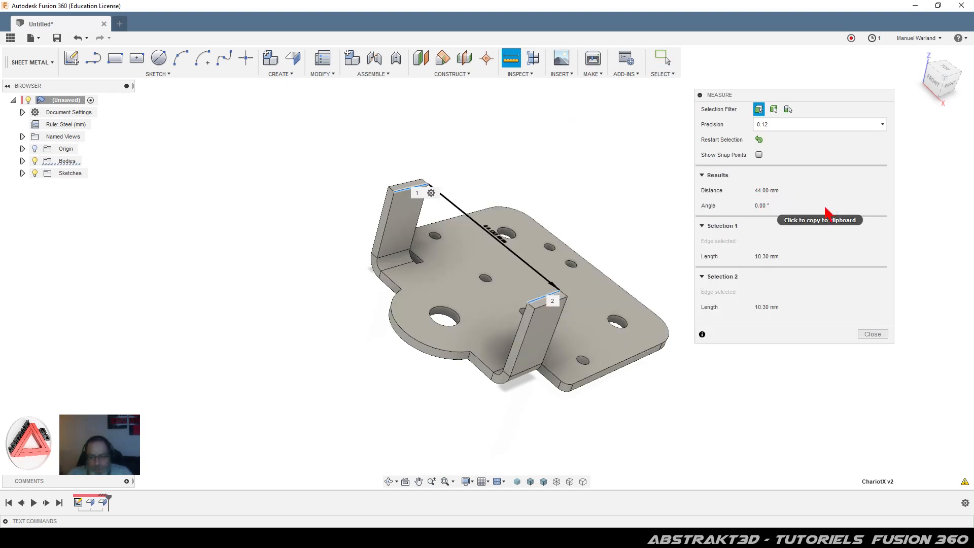
click(873, 334)
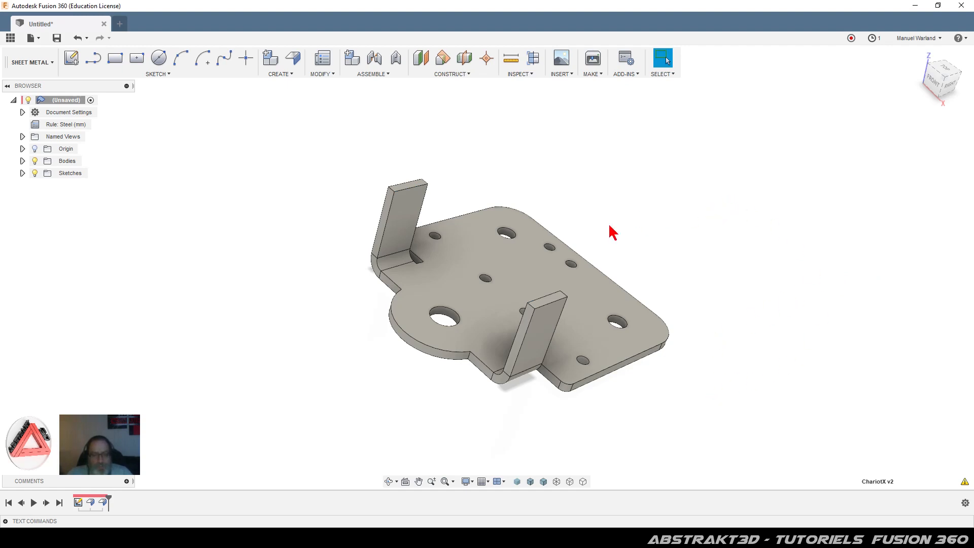
click(546, 340)
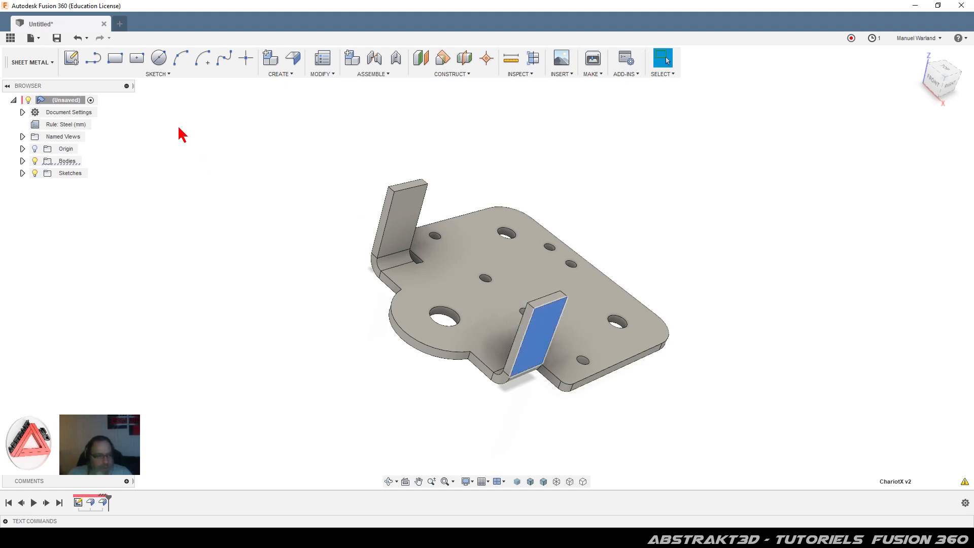
click(70, 58)
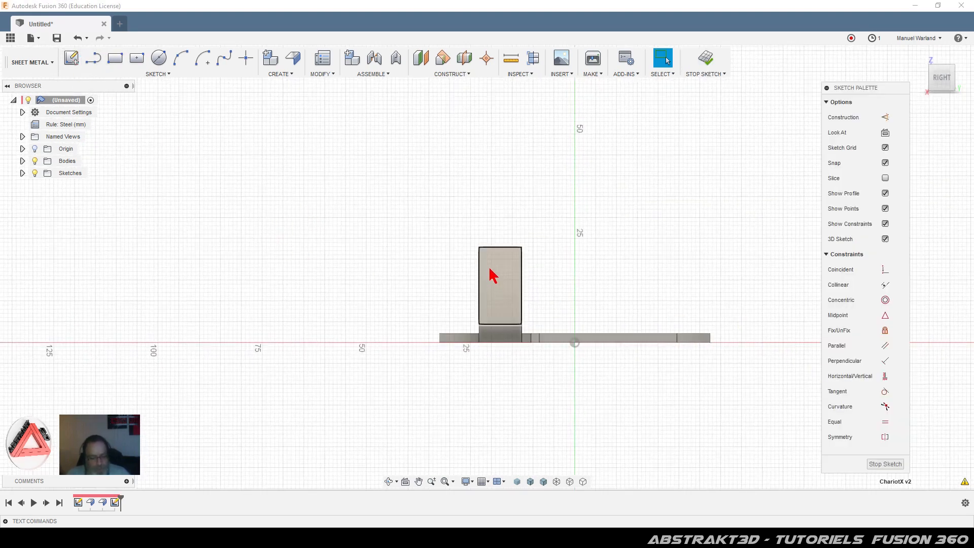
key(ctrl+z)
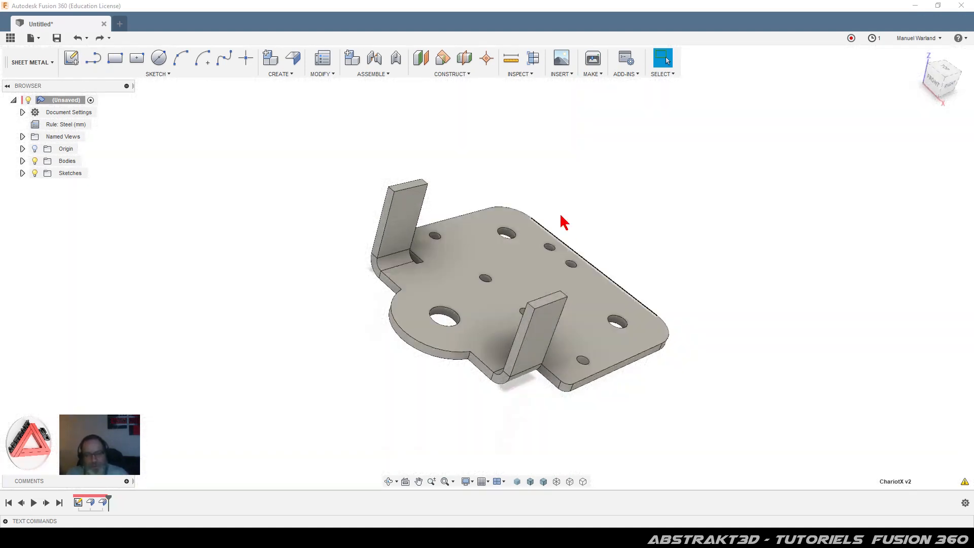
shift+middle_drag(290, 290, 299, 310)
scroll(401, 219, up, 5)
scroll(383, 130, down, 3)
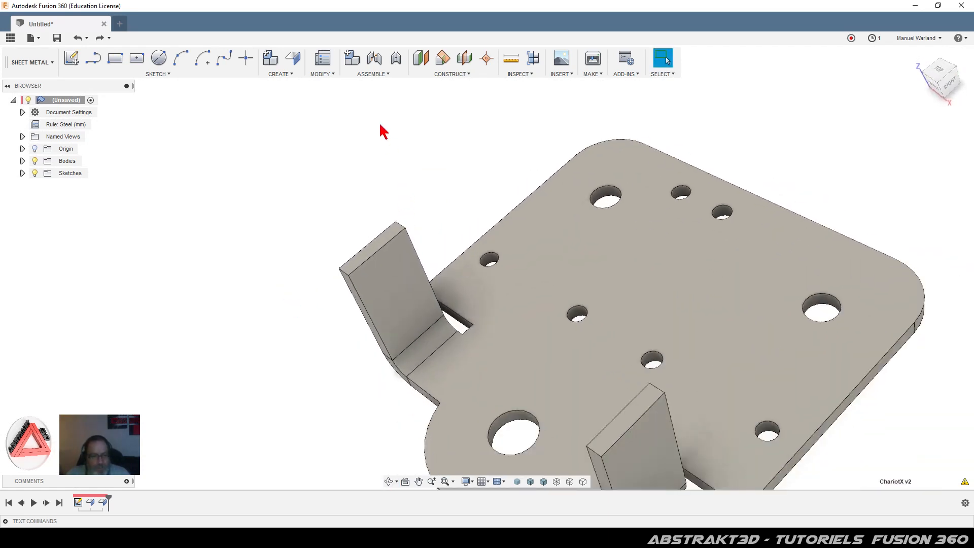
Step: Fillet the top edges of the left and right flanges with a 3 mm radius
click(288, 75)
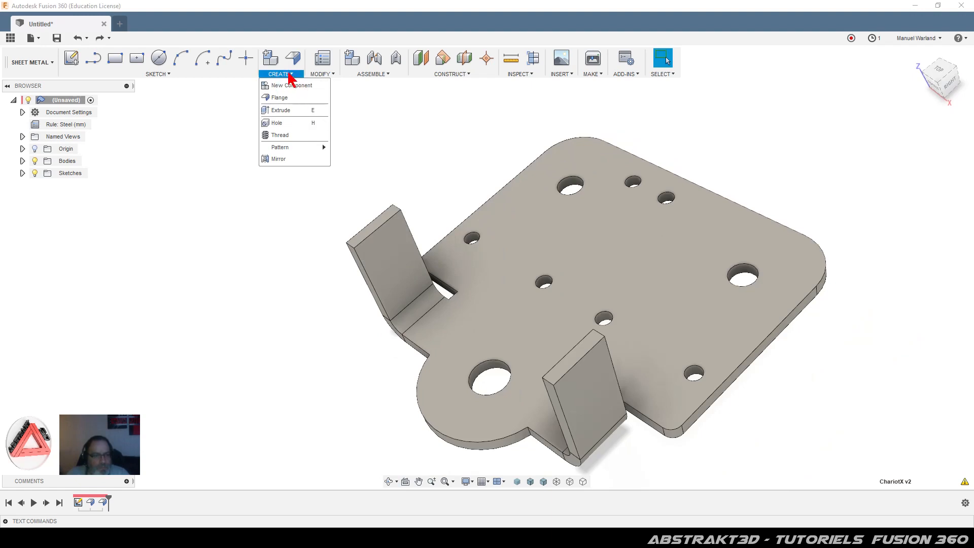
click(315, 73)
click(322, 75)
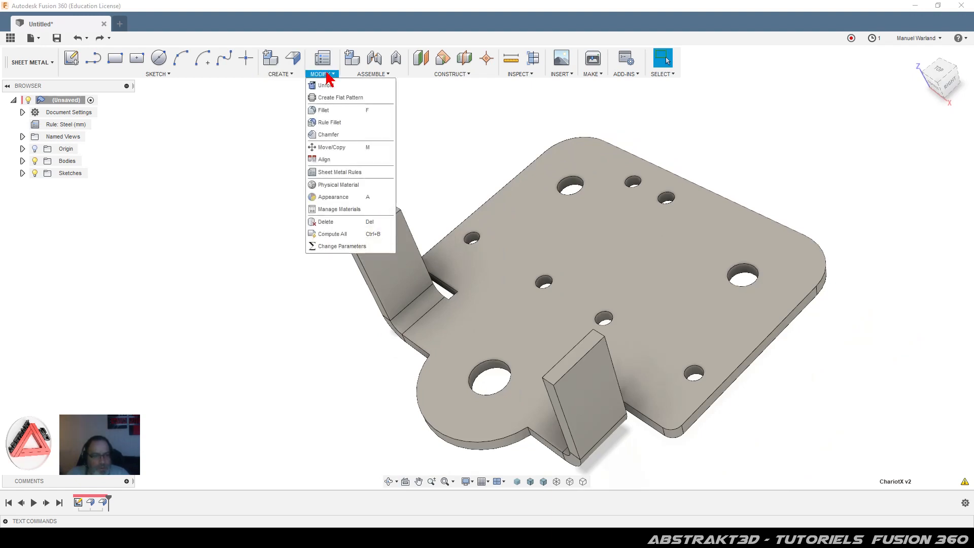
click(328, 105)
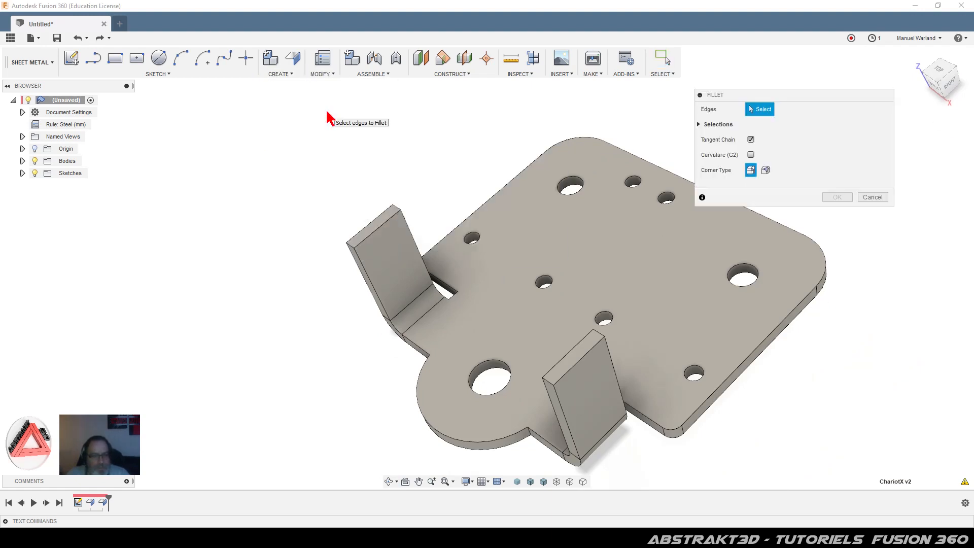
click(396, 207)
click(598, 332)
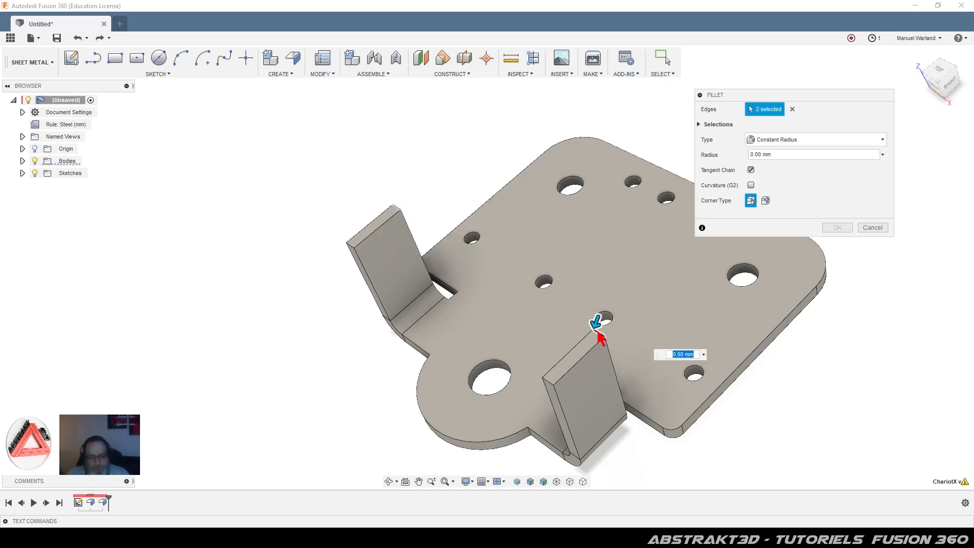
text(3)
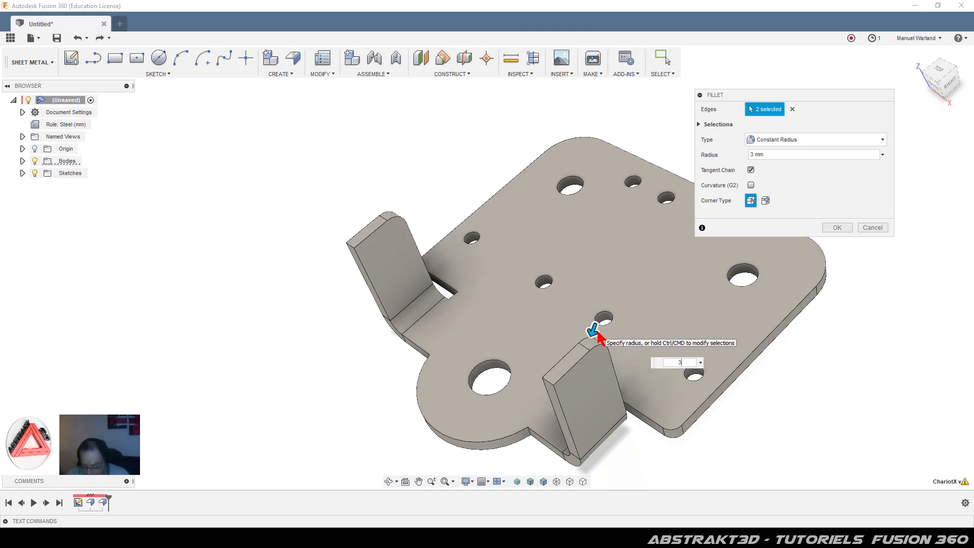
click(837, 228)
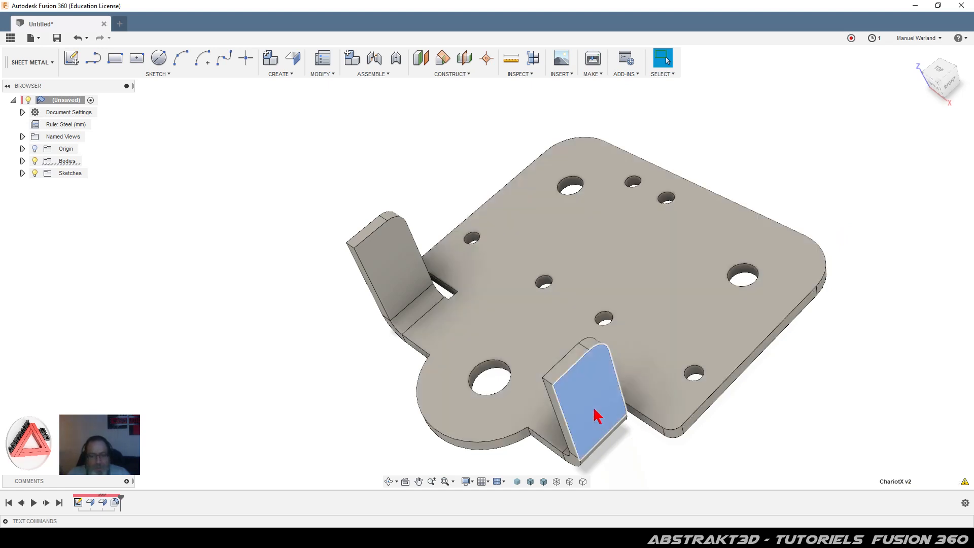
Step: Start a sketch on the front tab's face and place a point on its left edge
click(576, 364)
click(71, 58)
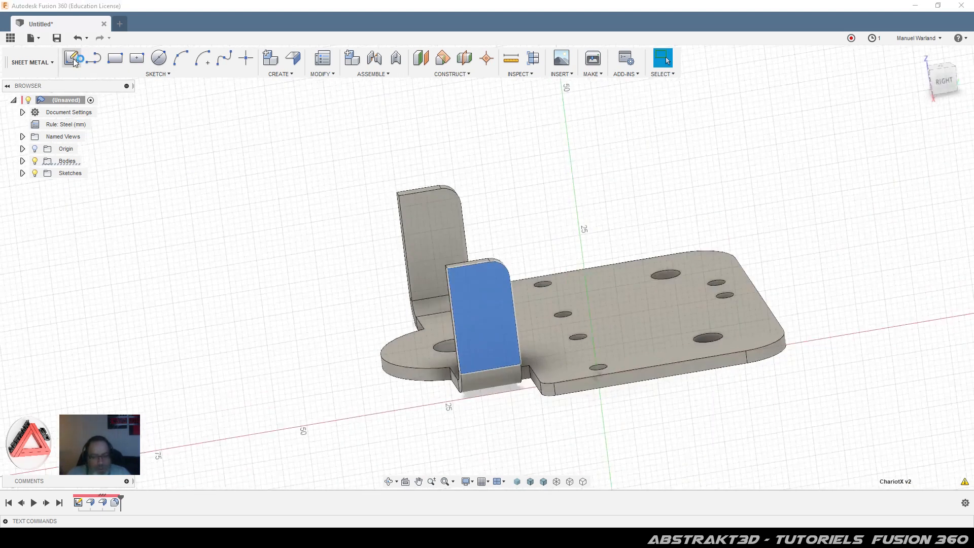
scroll(522, 365, up, 3)
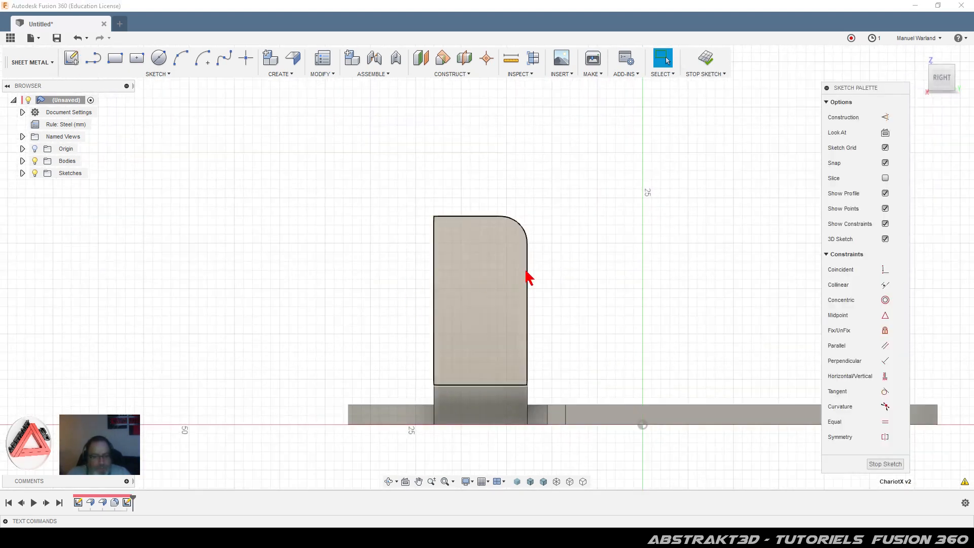
scroll(508, 305, up, 2)
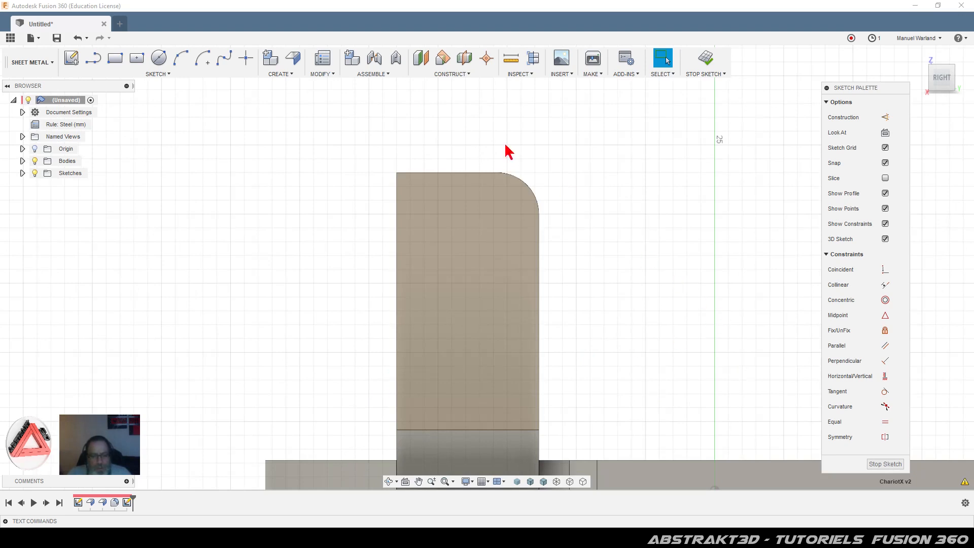
click(246, 59)
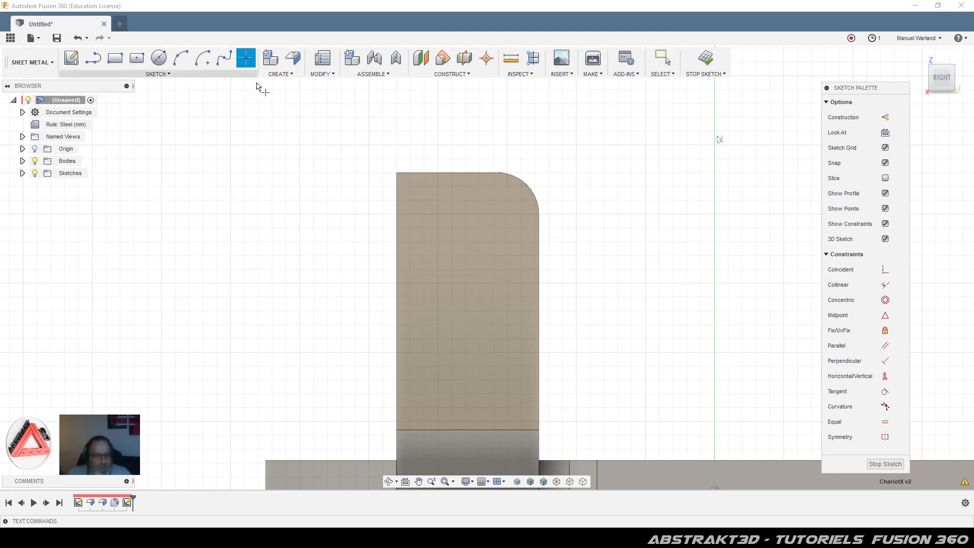
click(396, 318)
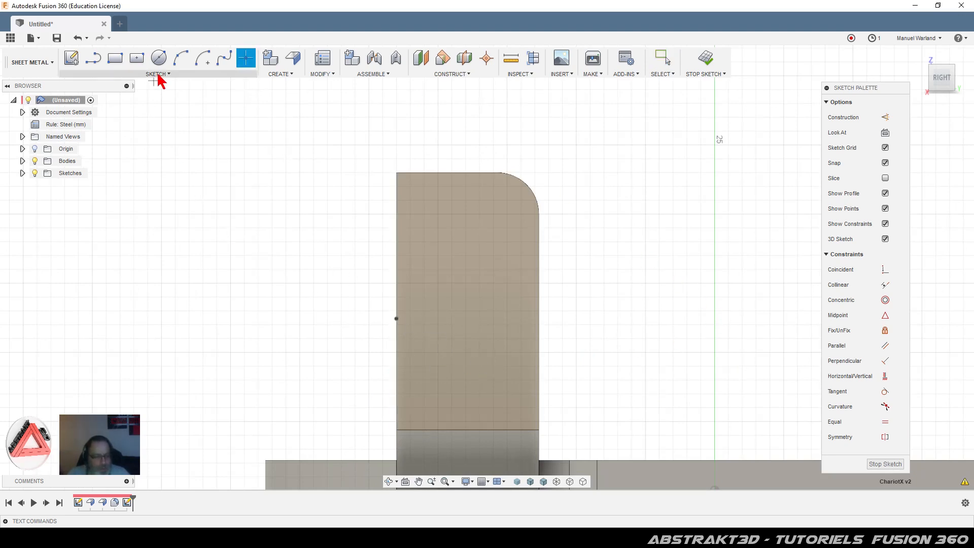
Step: Dimension the point 5.47 mm above the tab's bottom corner
key(d)
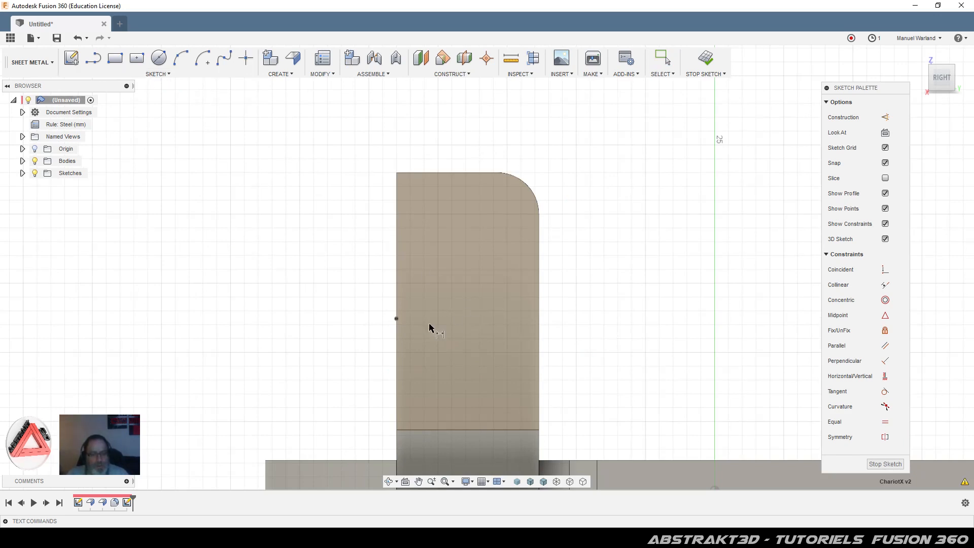
click(396, 319)
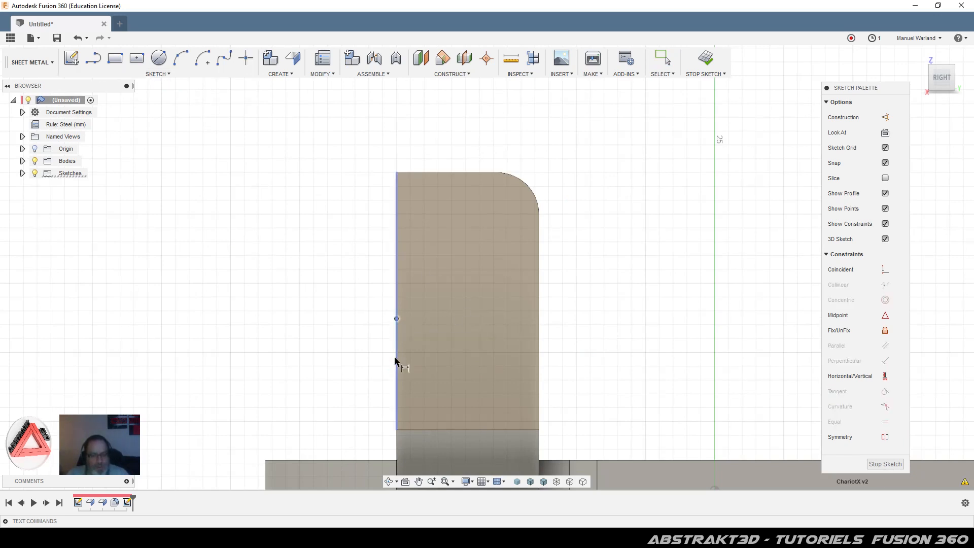
click(397, 430)
click(348, 389)
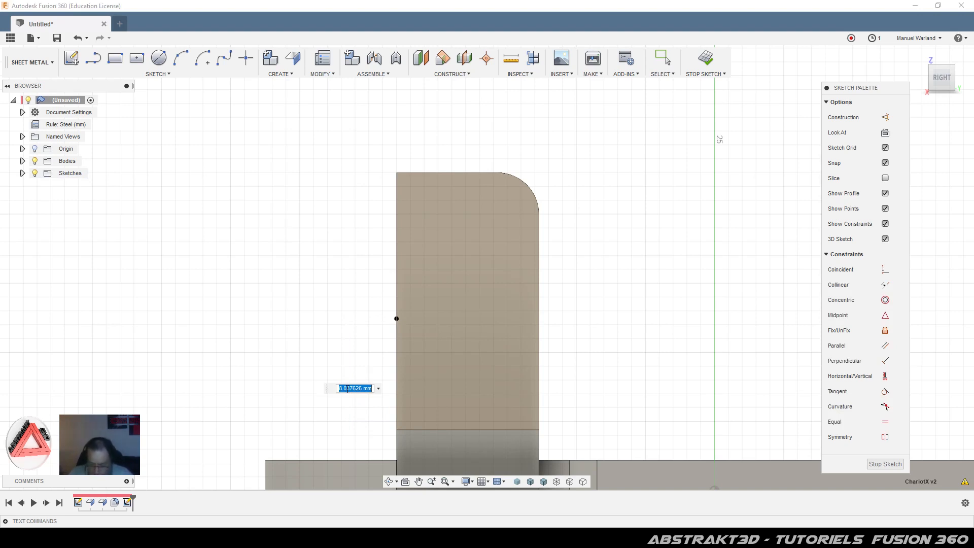
text(5.4)
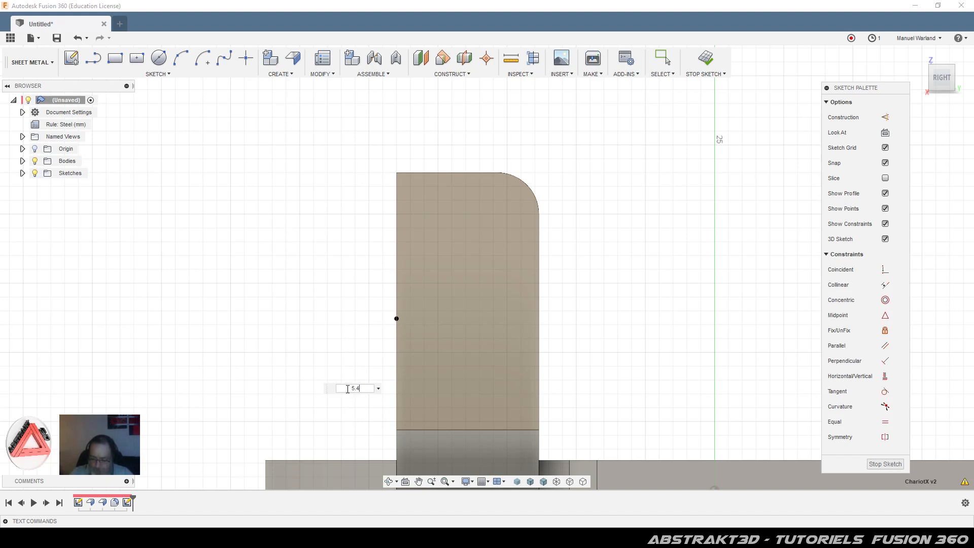
text(7)
key(Return)
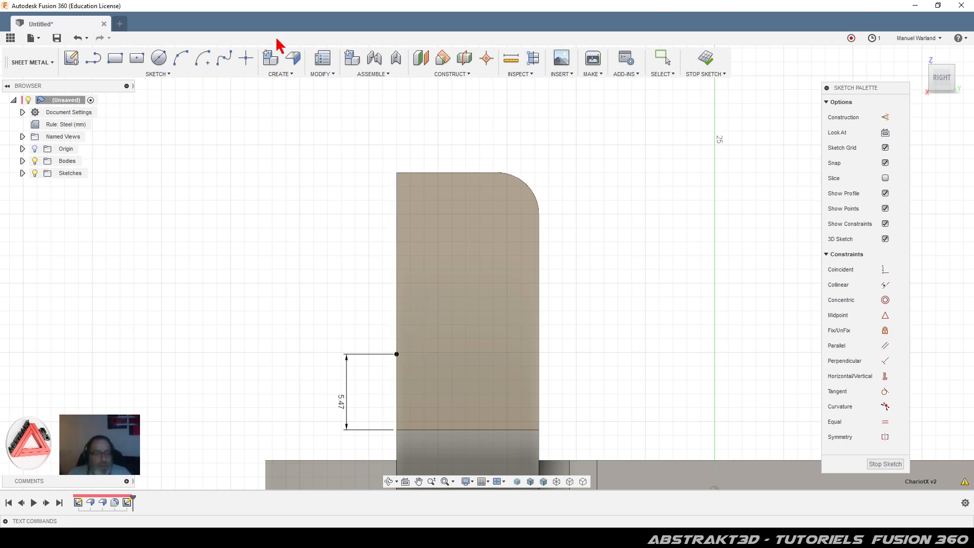
Step: Draw a three-point arc from the 5.47 mm point up toward the tab's top edge
click(179, 59)
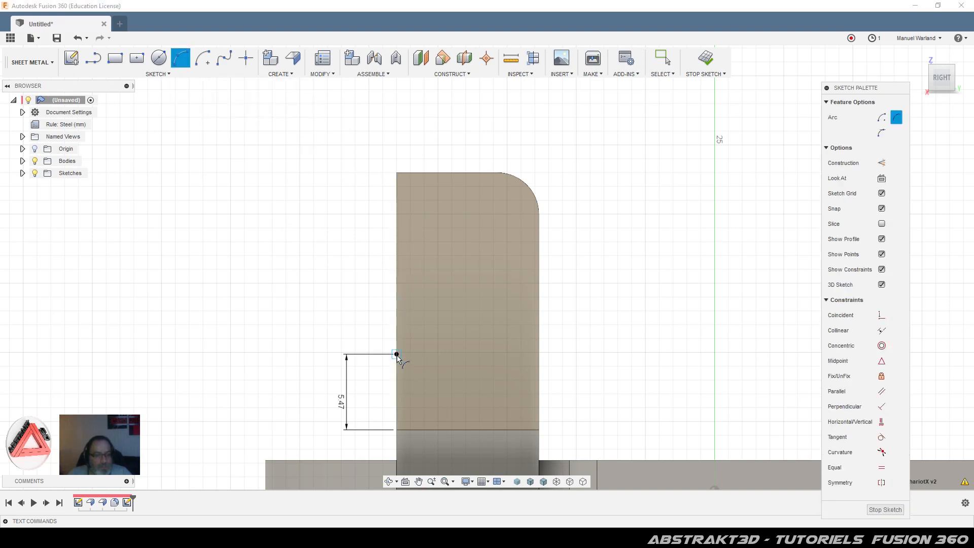
click(396, 354)
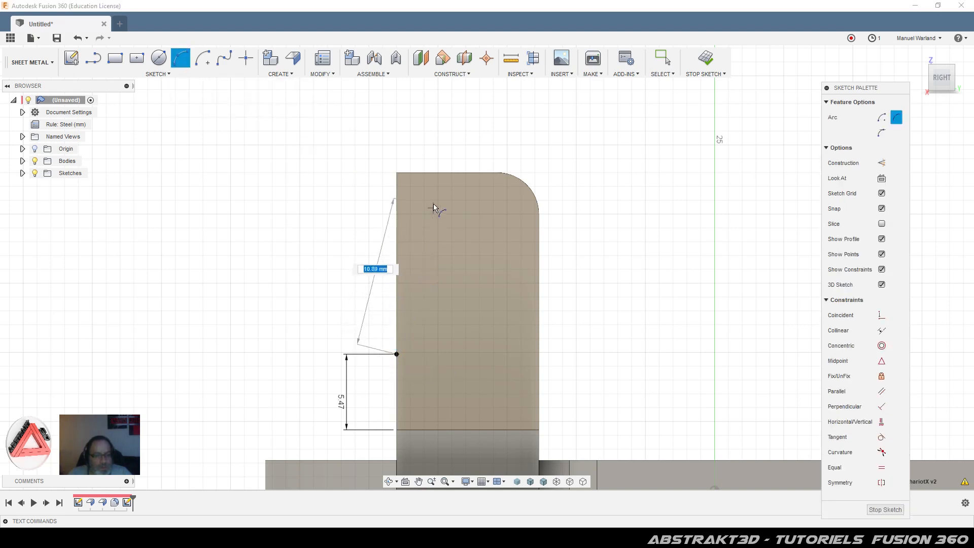
click(451, 176)
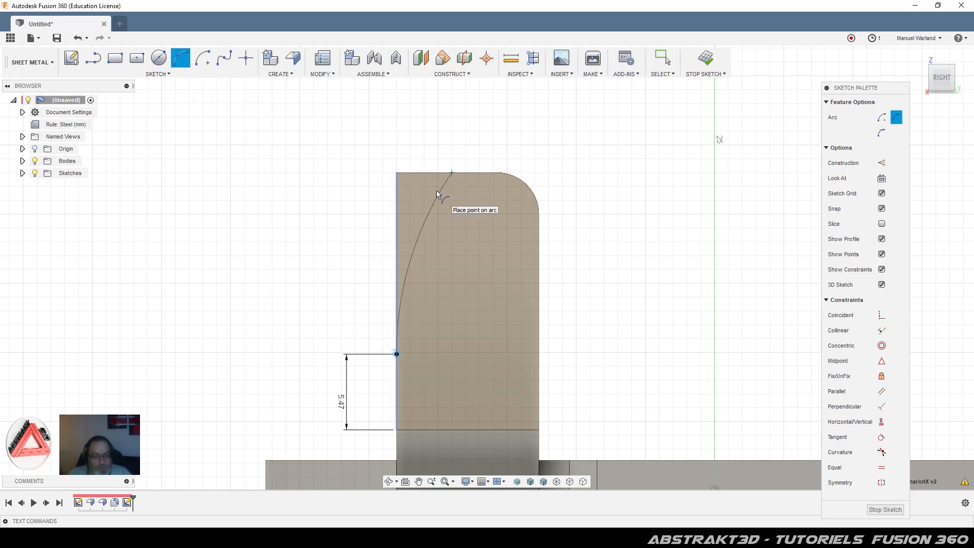
click(437, 194)
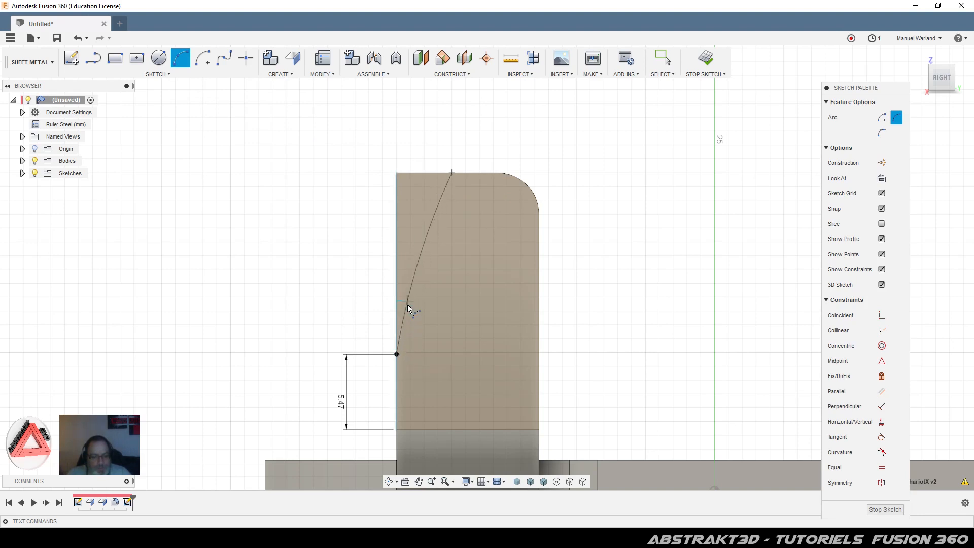
click(406, 284)
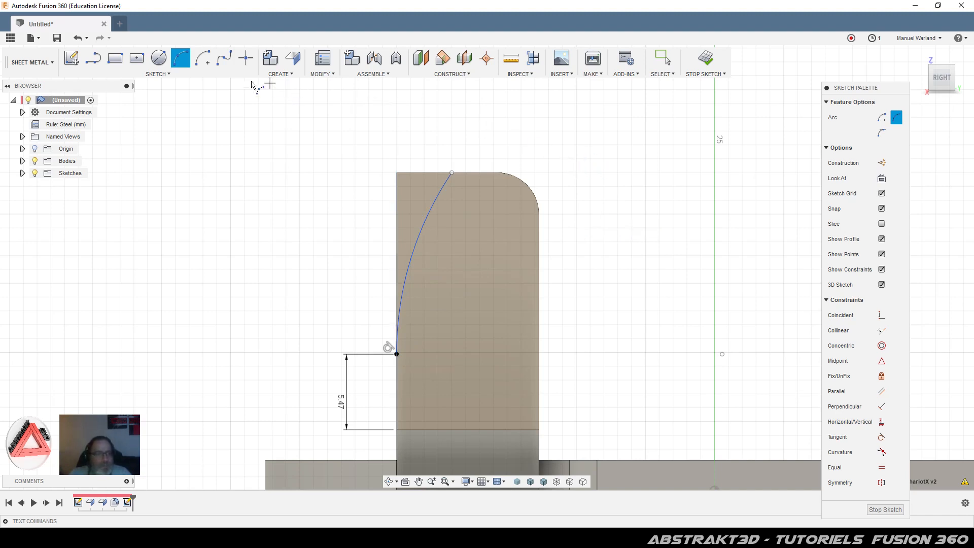
Step: Dimension the arc's radius to 19.74 mm
click(158, 75)
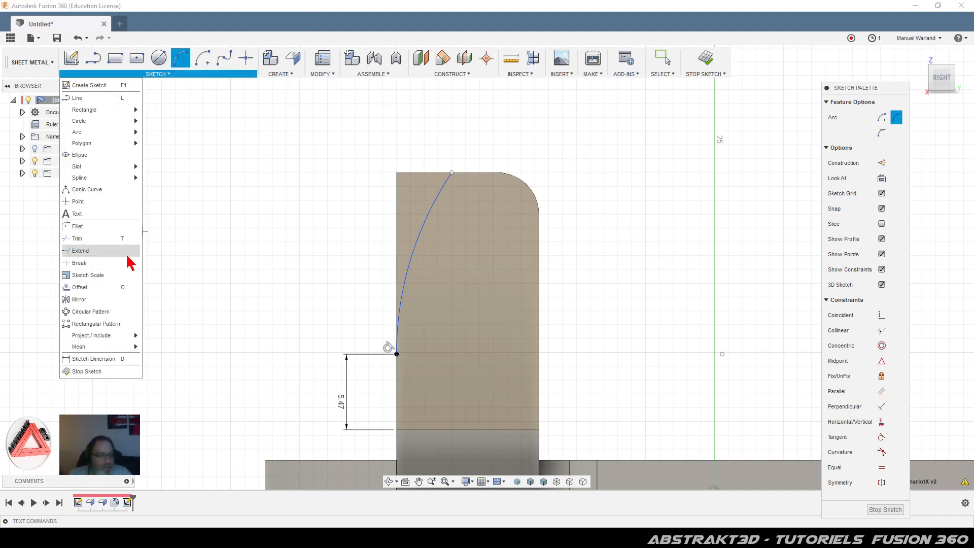
click(90, 358)
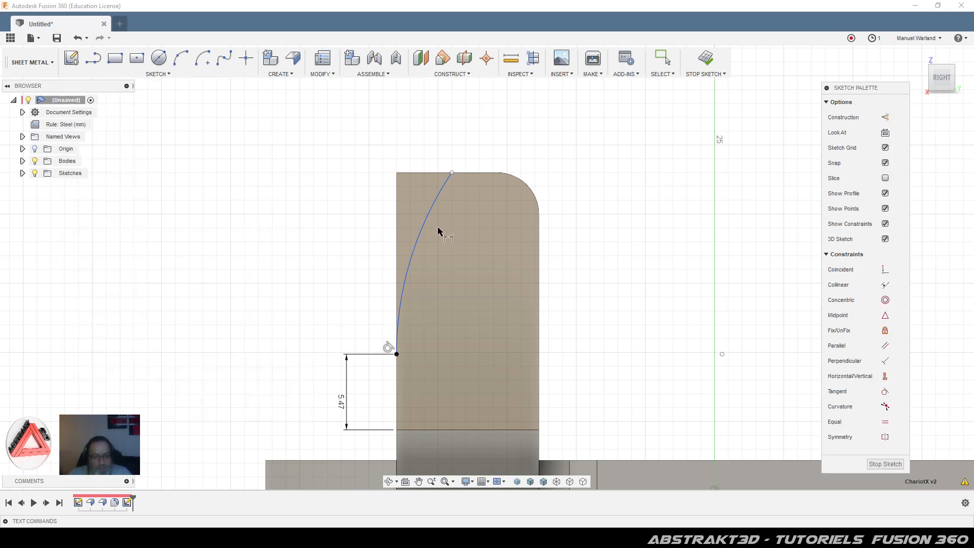
click(421, 233)
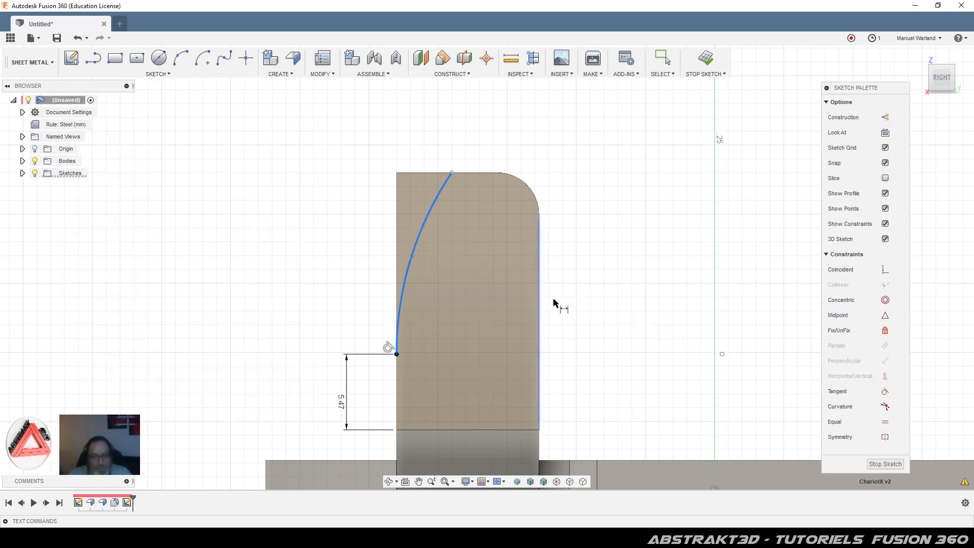
click(595, 301)
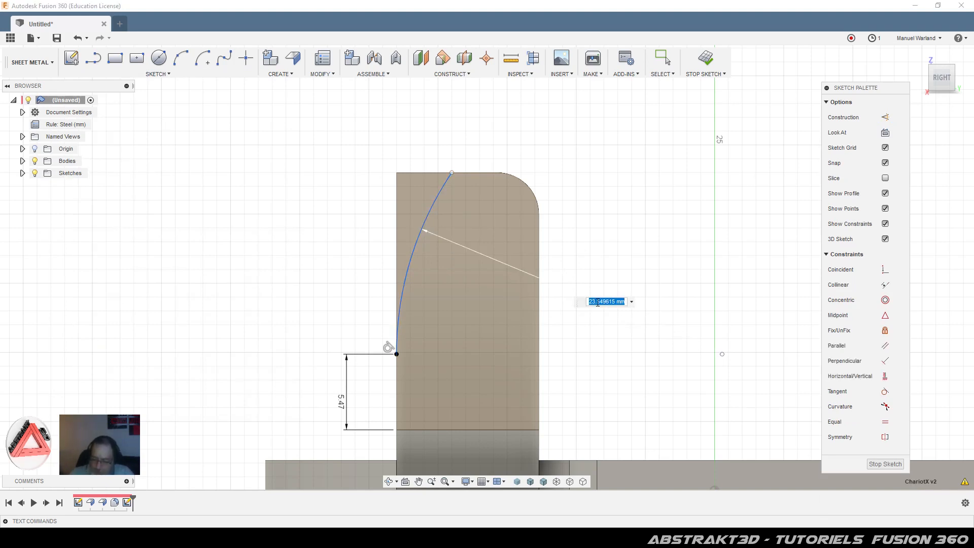
text(1)
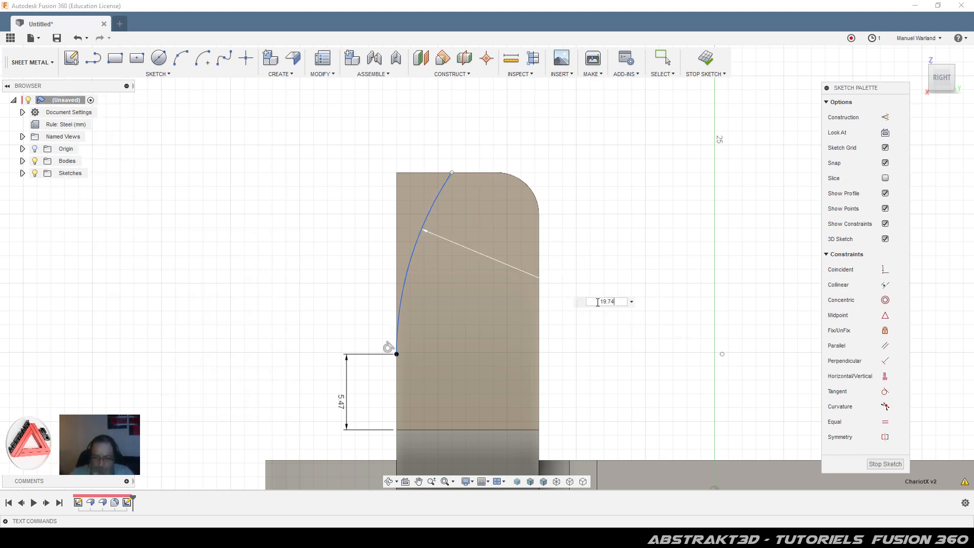
text(9.74)
key(Return)
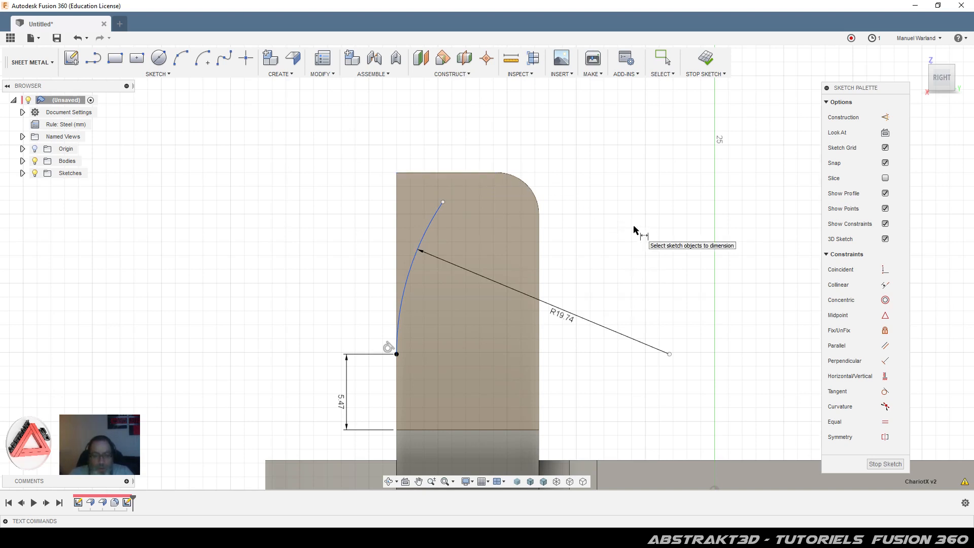
Step: Make the arc's ends coincident with the tab's top edge and the 5.47 mm point
click(885, 269)
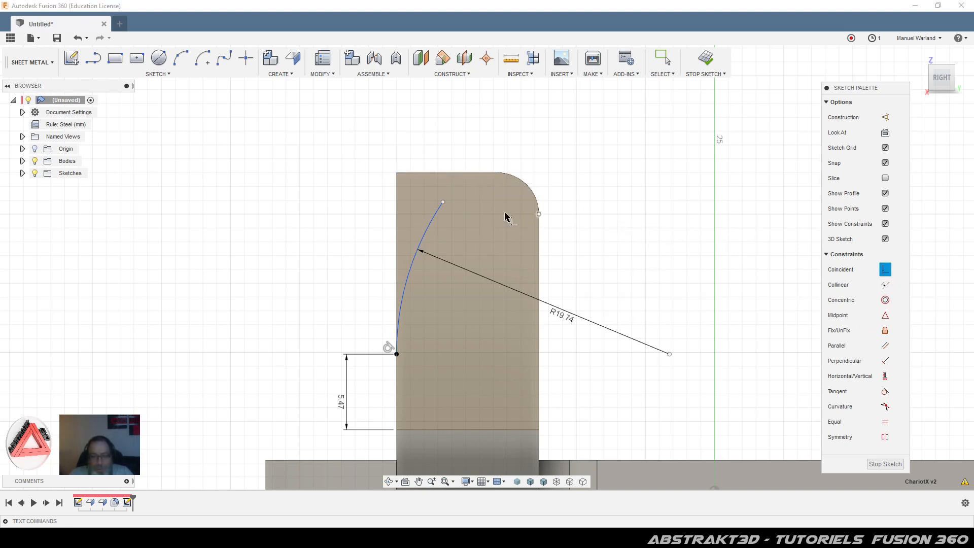
click(444, 203)
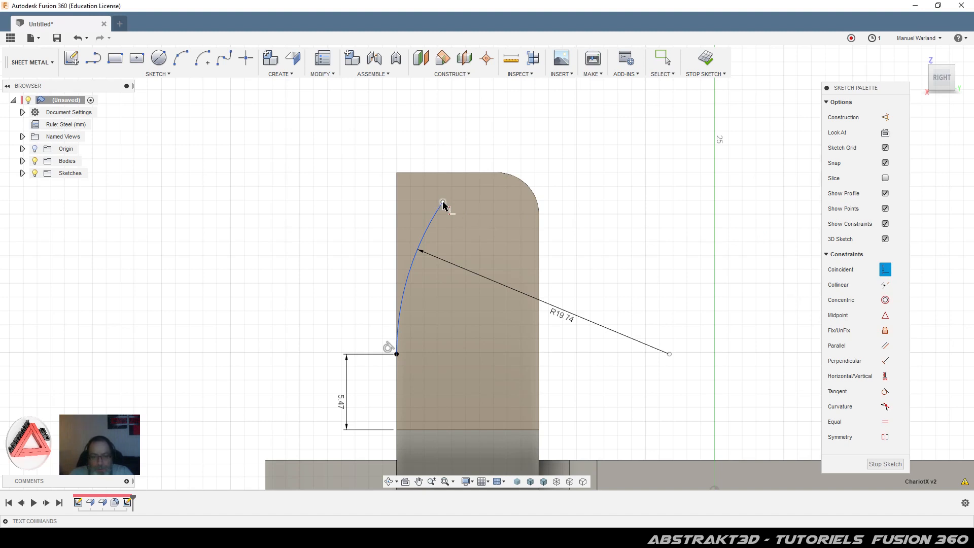
click(469, 173)
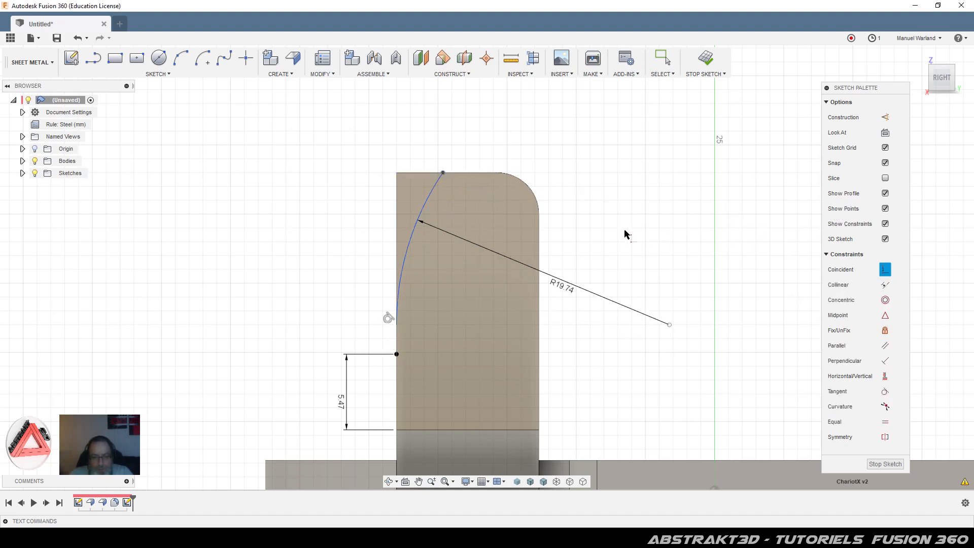
click(396, 324)
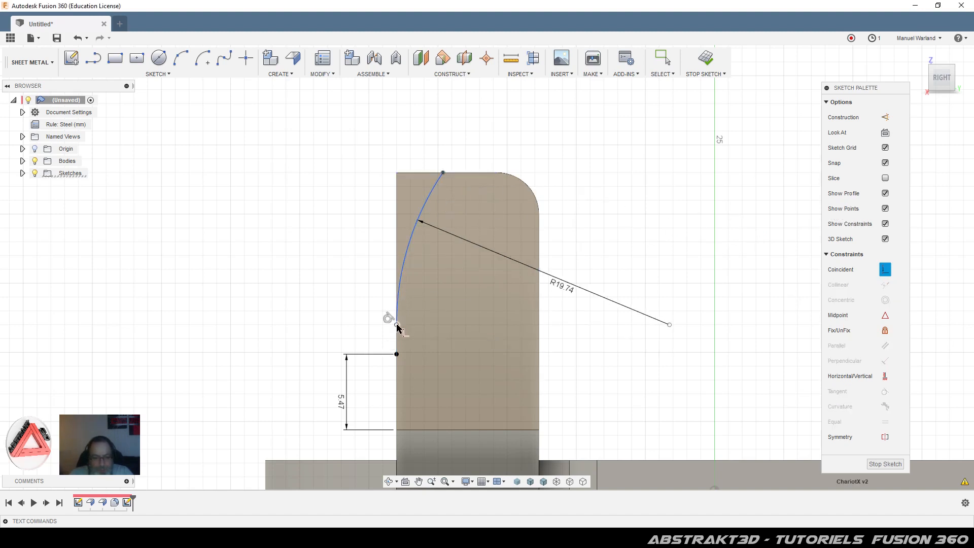
click(396, 355)
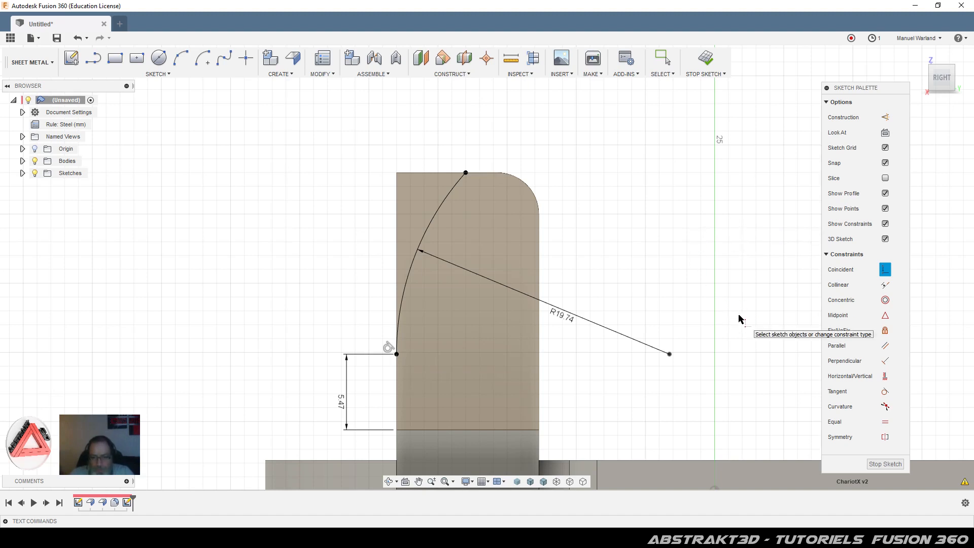
click(878, 464)
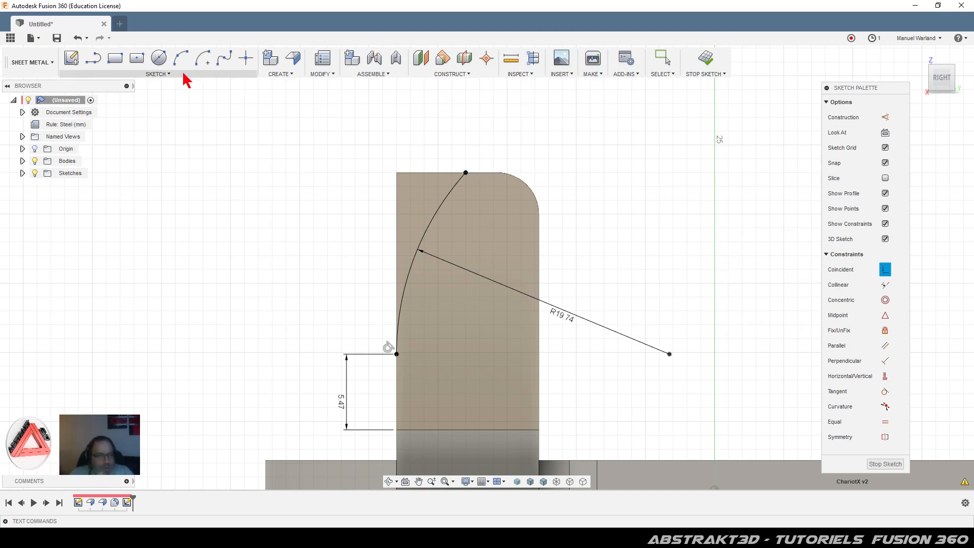
Step: Draw a narrow rectangle inside the tab outline for the slot
click(115, 57)
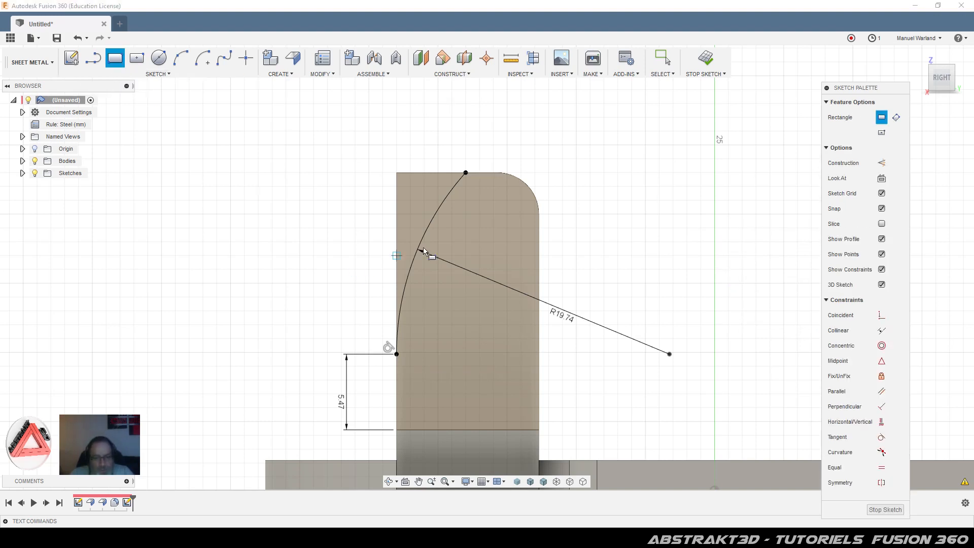
click(481, 213)
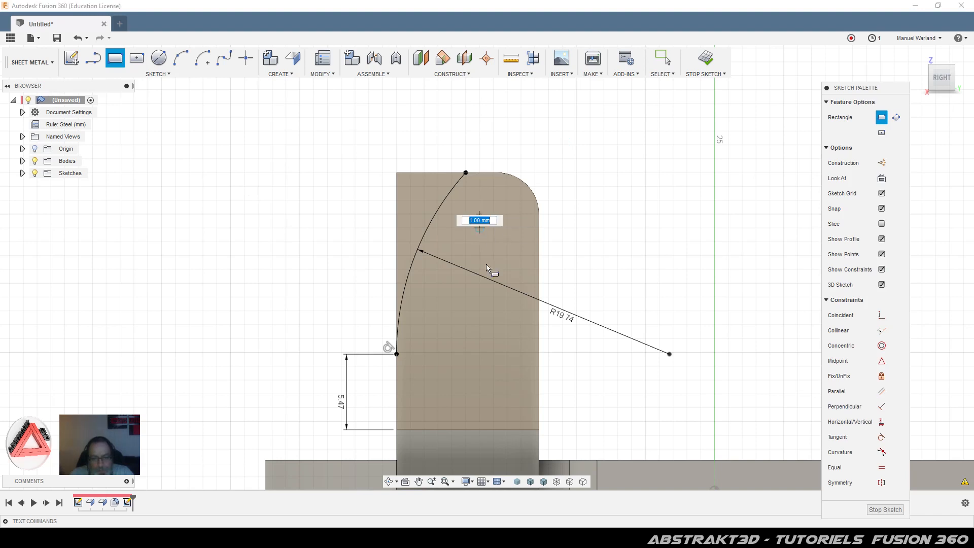
click(505, 352)
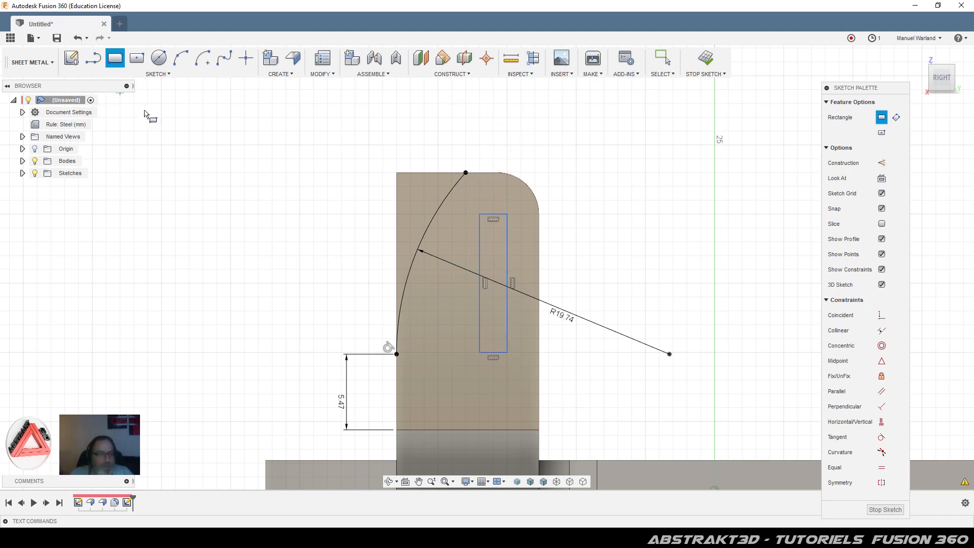
Step: Dimension the slot 2.00 mm wide and 2.00 mm in from the tab's right edge
key(d)
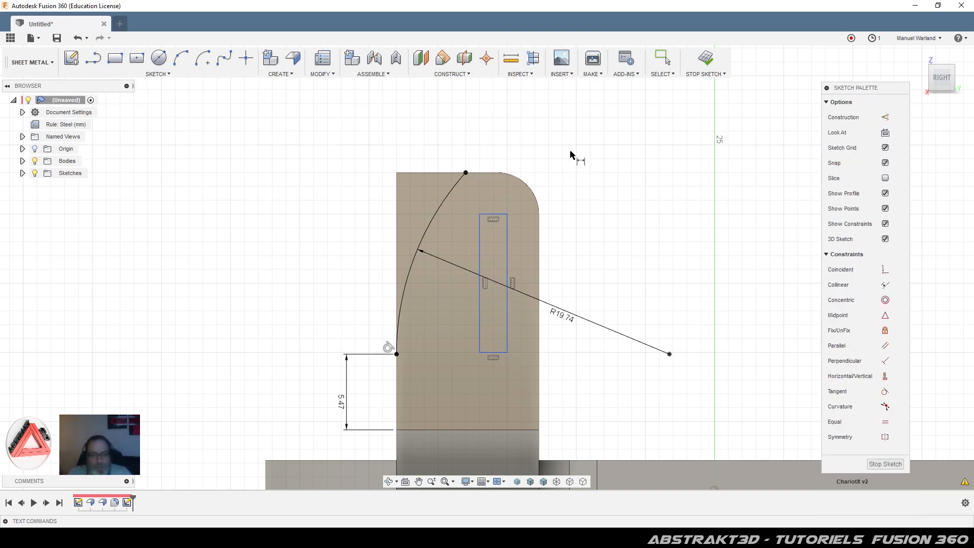
scroll(570, 154, up, 1)
scroll(447, 330, up, 2)
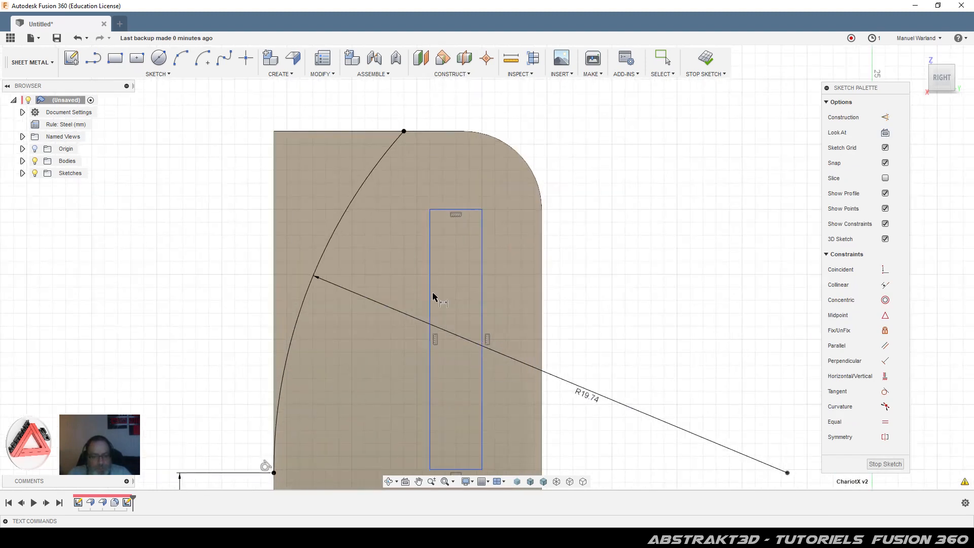
click(430, 232)
click(482, 241)
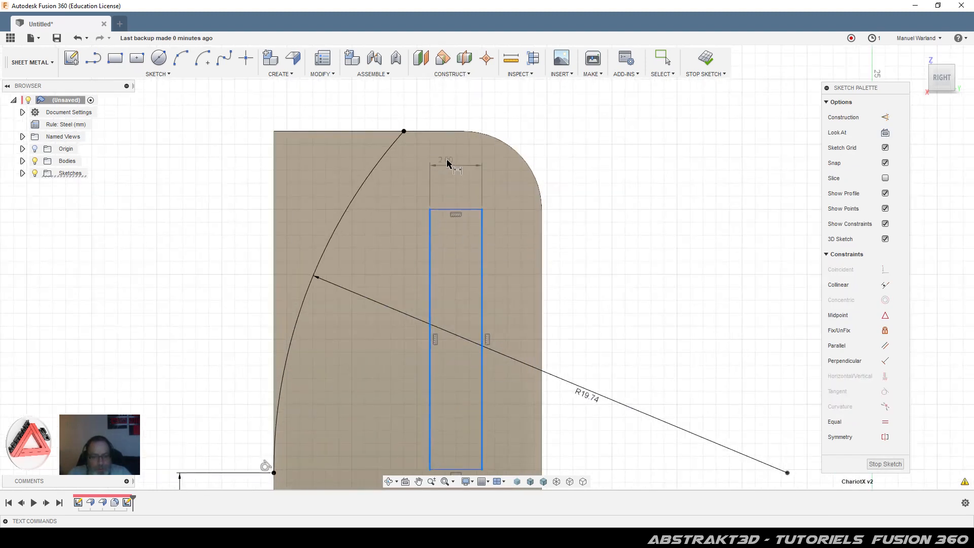
click(454, 106)
key(Return)
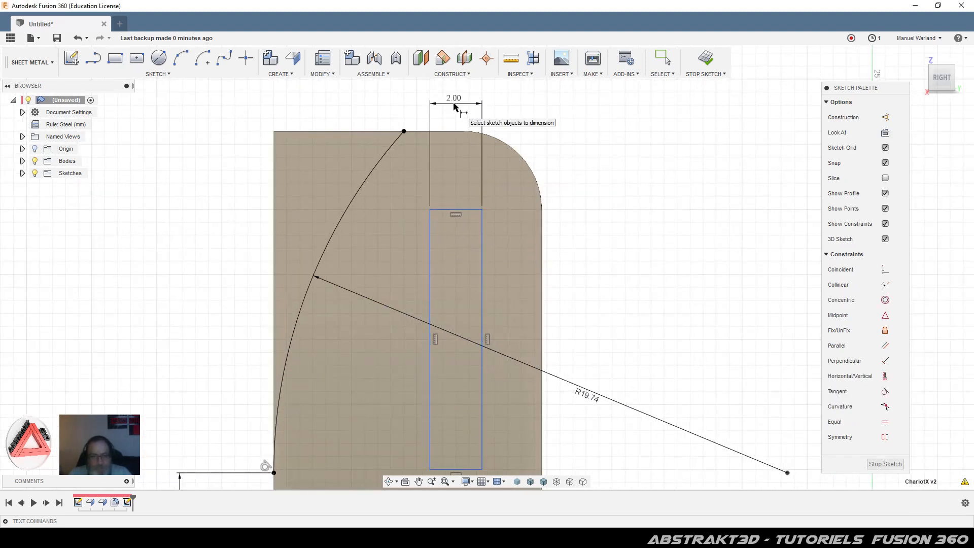
click(480, 239)
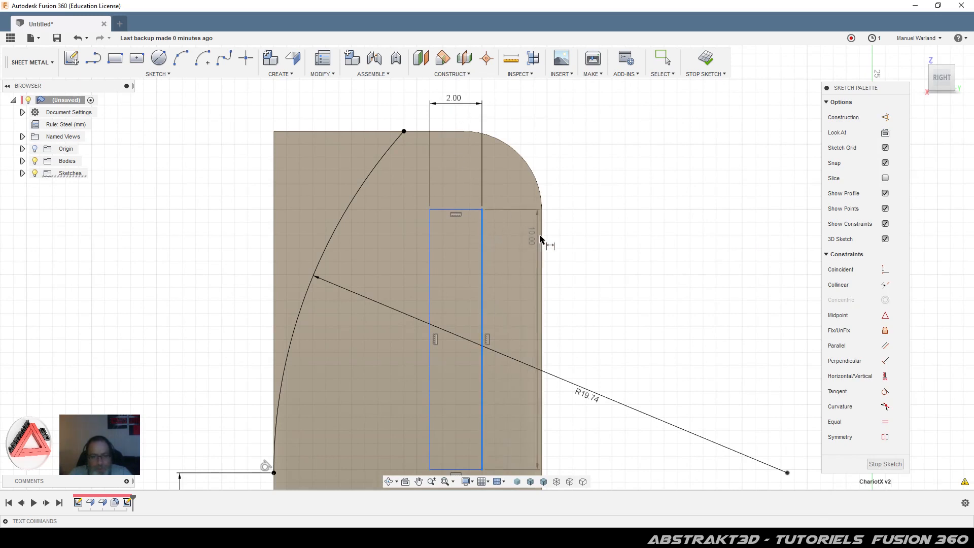
click(542, 251)
click(513, 108)
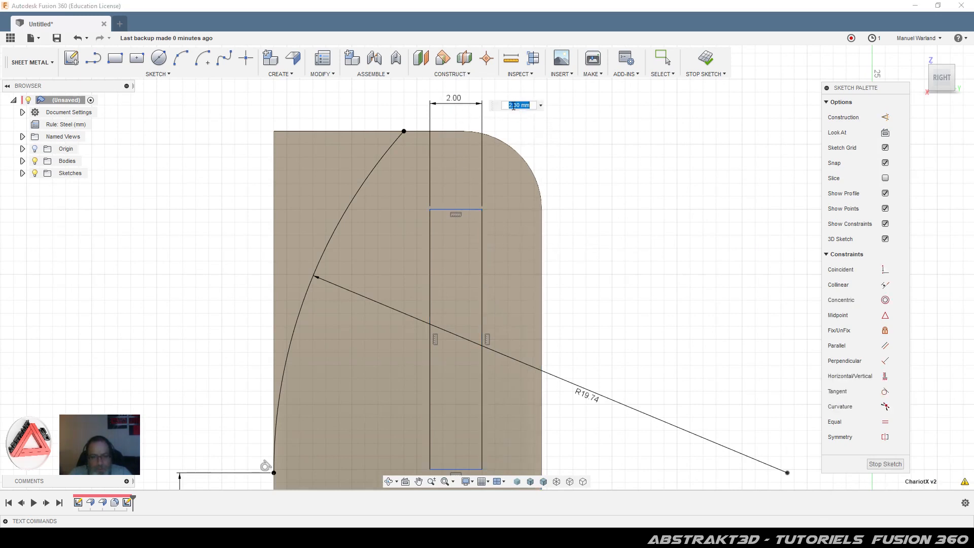
key(Escape)
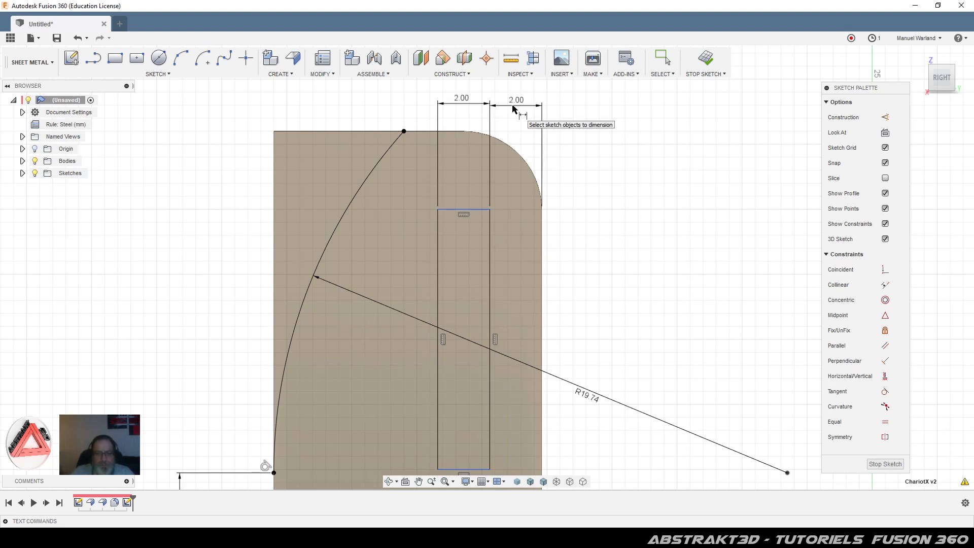
Step: Set the slot length to 9 mm and add a top-offset dimension from the tab edge
scroll(453, 198, down, 2)
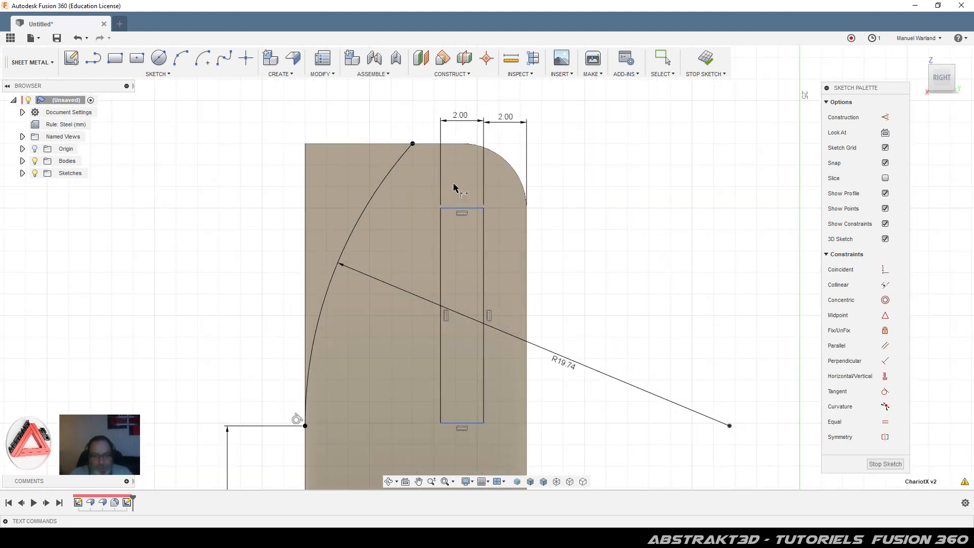
click(473, 207)
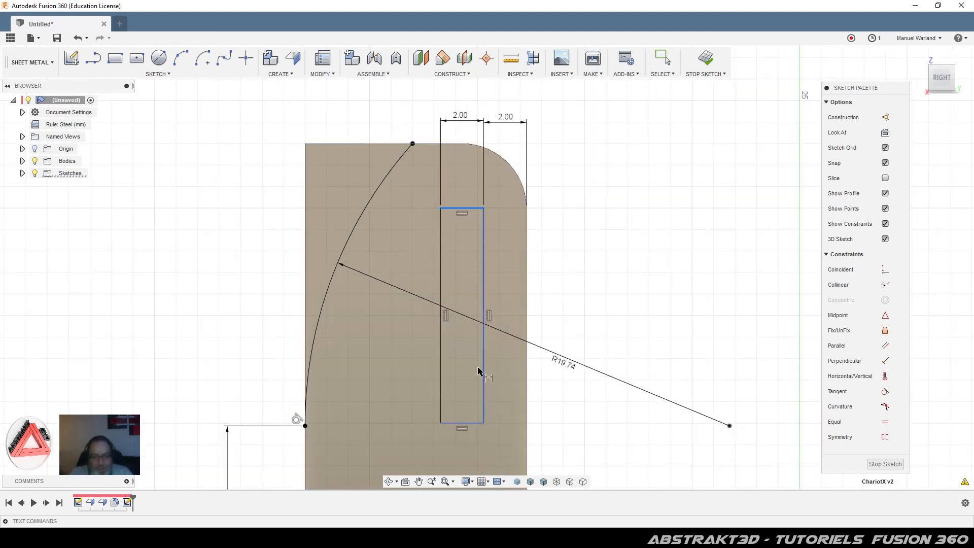
click(474, 424)
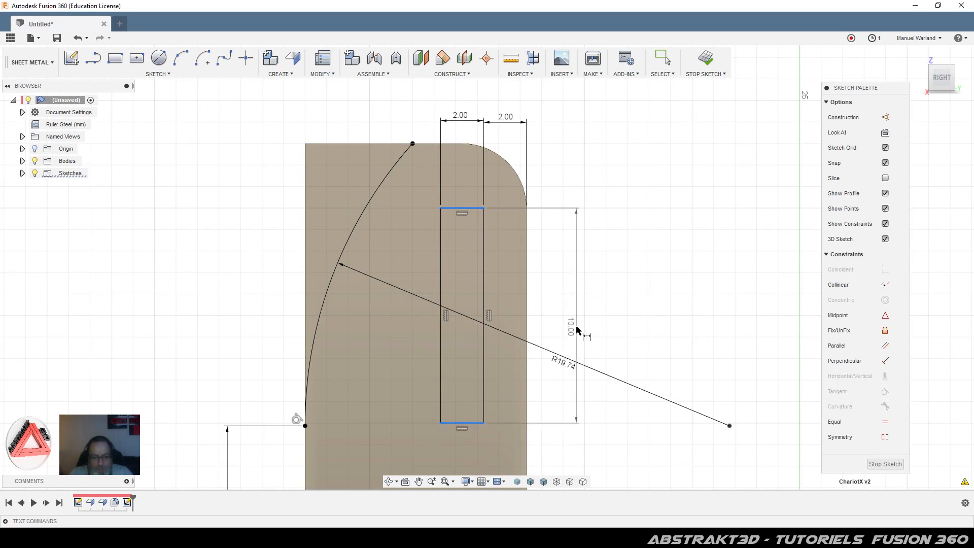
click(576, 327)
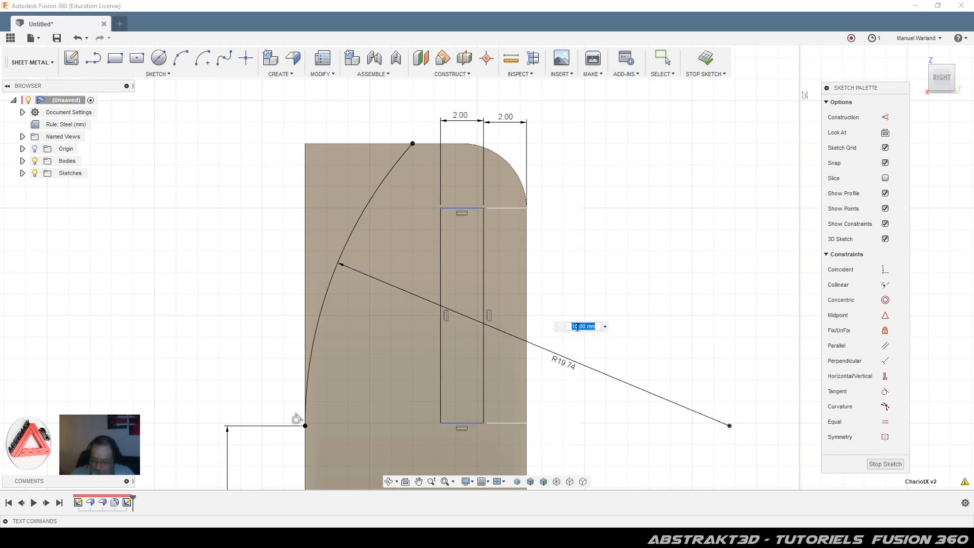
text(9)
key(Return)
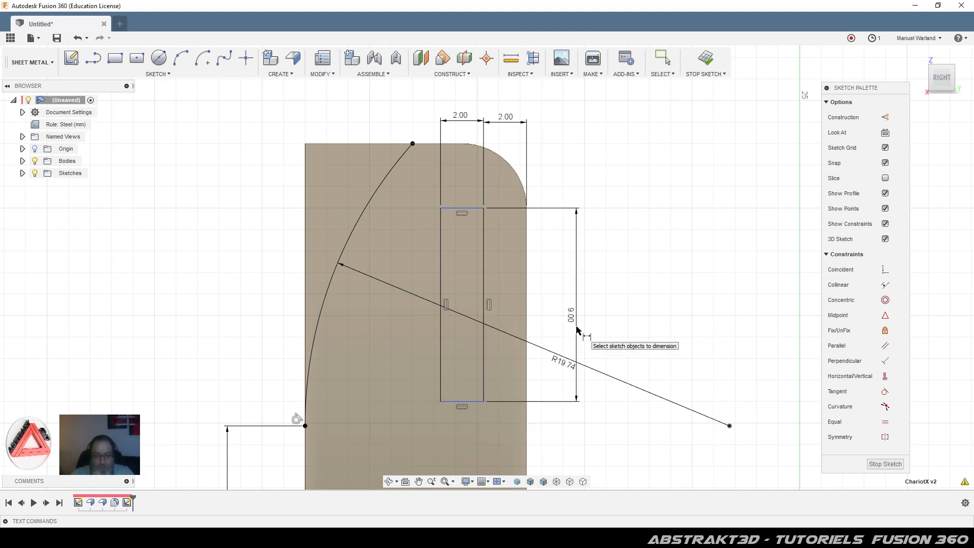
click(462, 208)
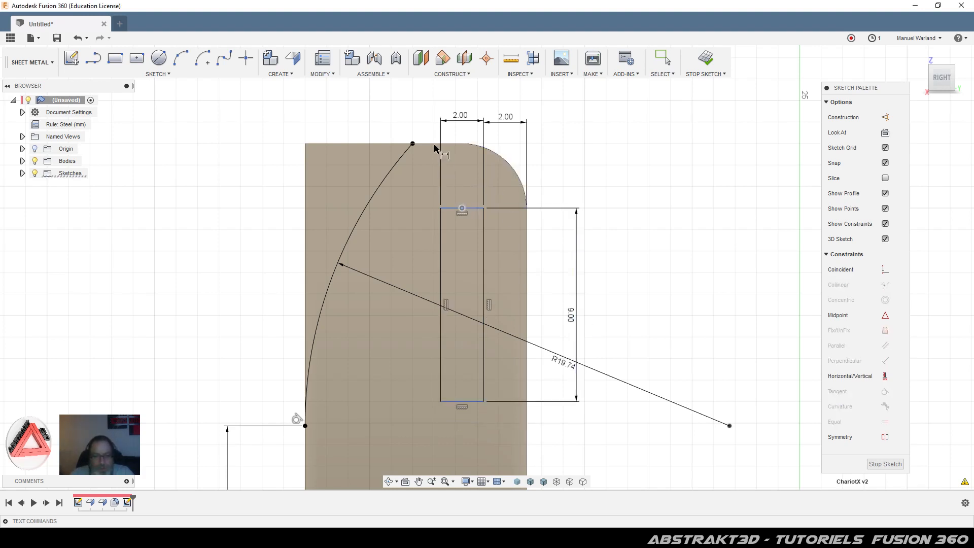
click(434, 144)
click(574, 153)
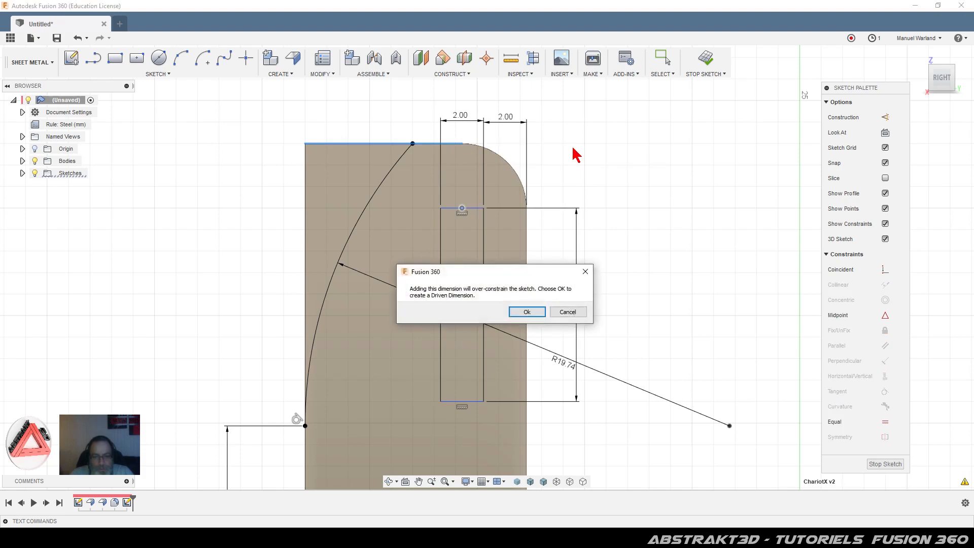
Step: Accept the driven dimension, nudge the slot rectangle upward, then delete the driven dimension
click(528, 312)
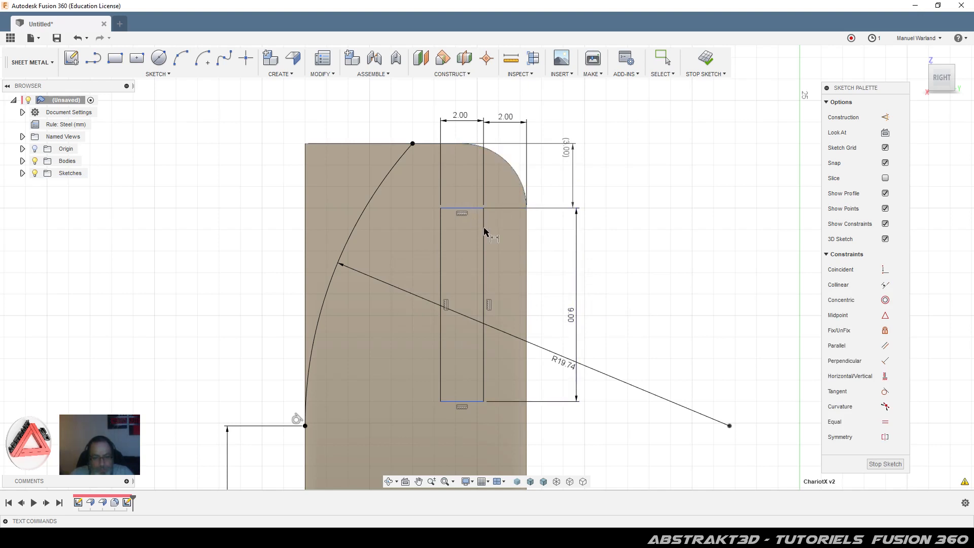
click(663, 58)
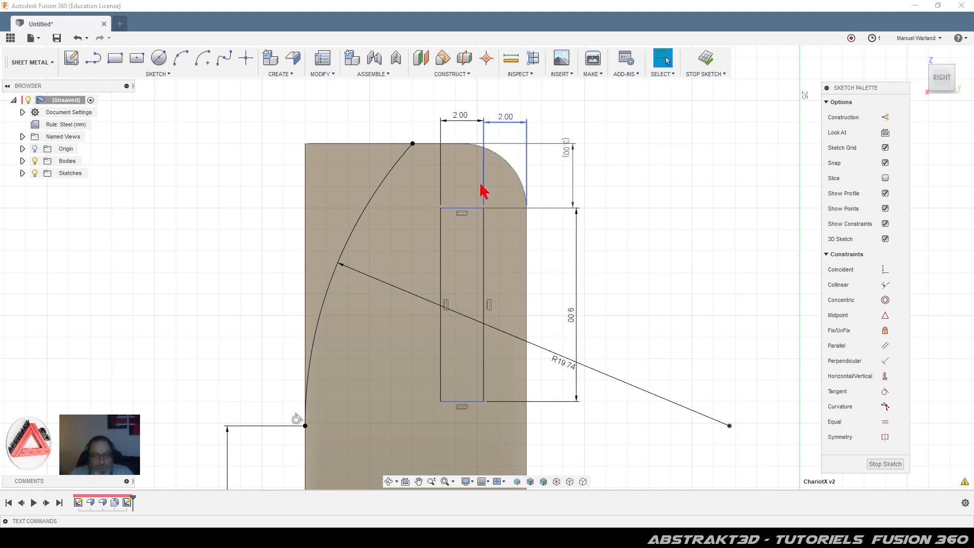
mouse_move(474, 210)
mouse_down()
mouse_move(475, 201)
mouse_move(471, 220)
mouse_up()
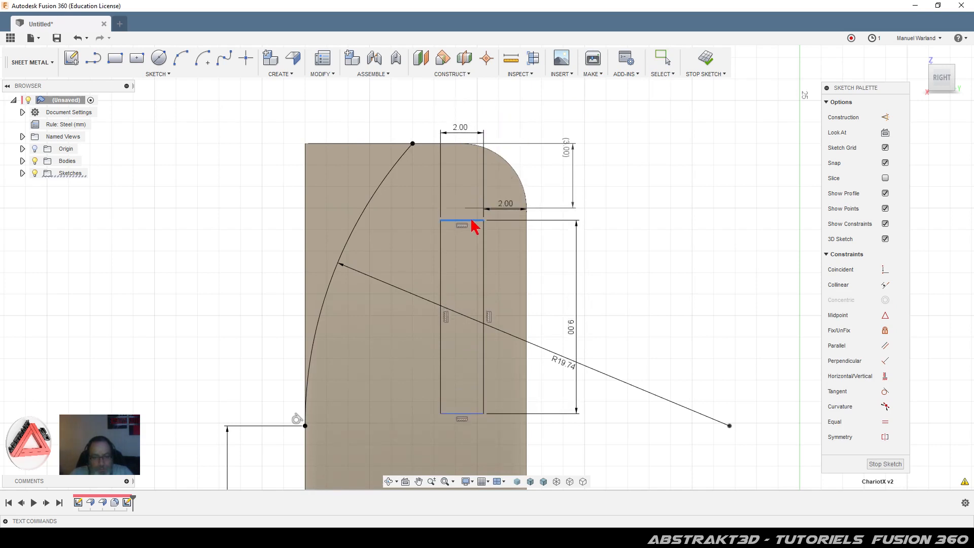
click(566, 148)
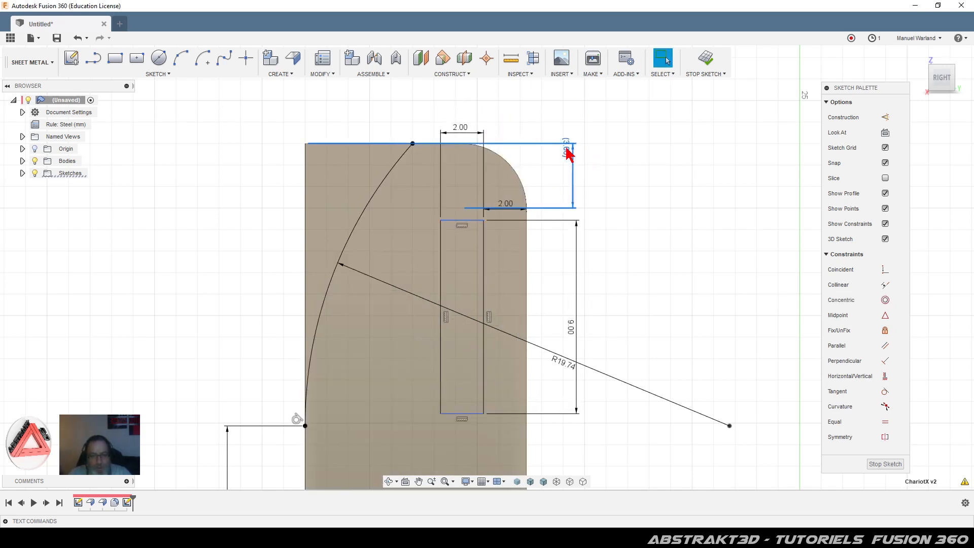
key(Delete)
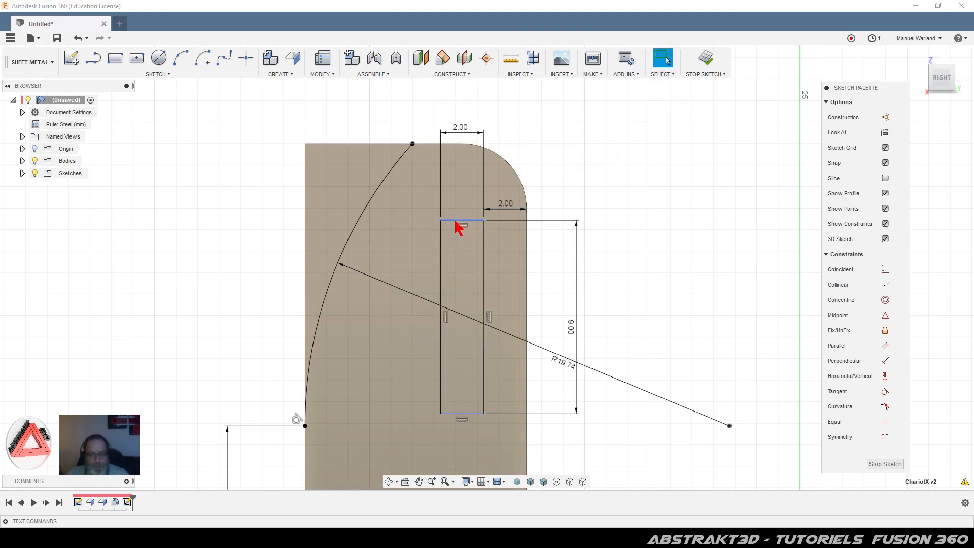
Step: Dimension the slot's top 3 mm below the tab's top edge and finish the sketch
key(d)
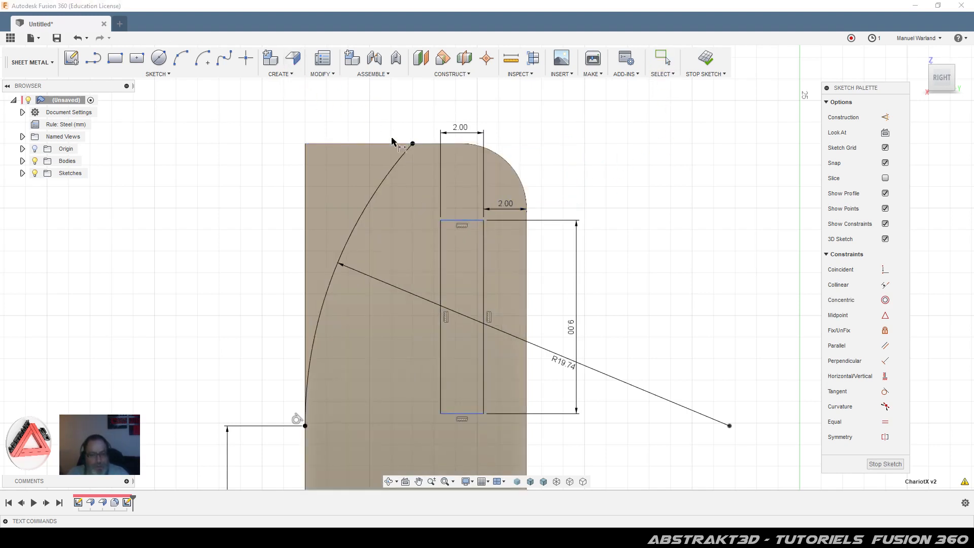
click(461, 221)
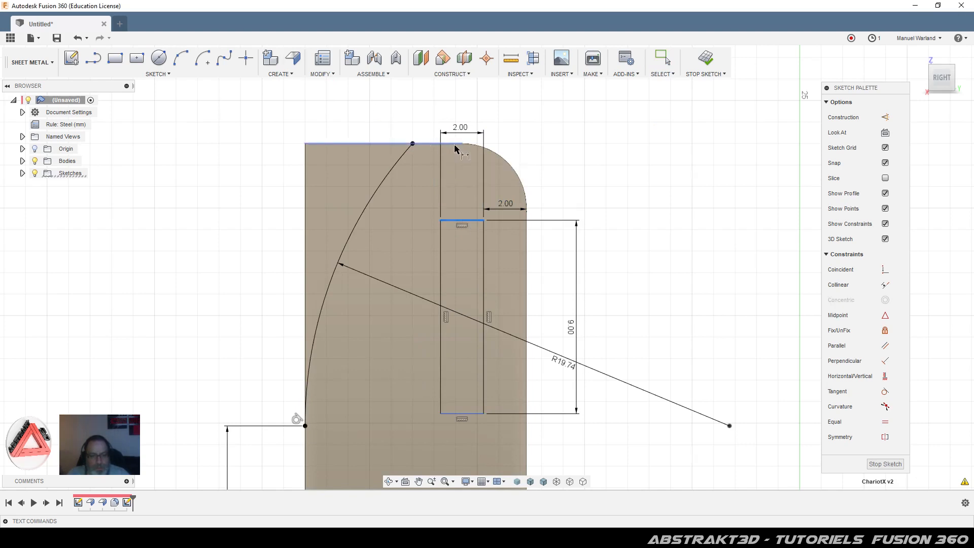
click(412, 144)
click(554, 176)
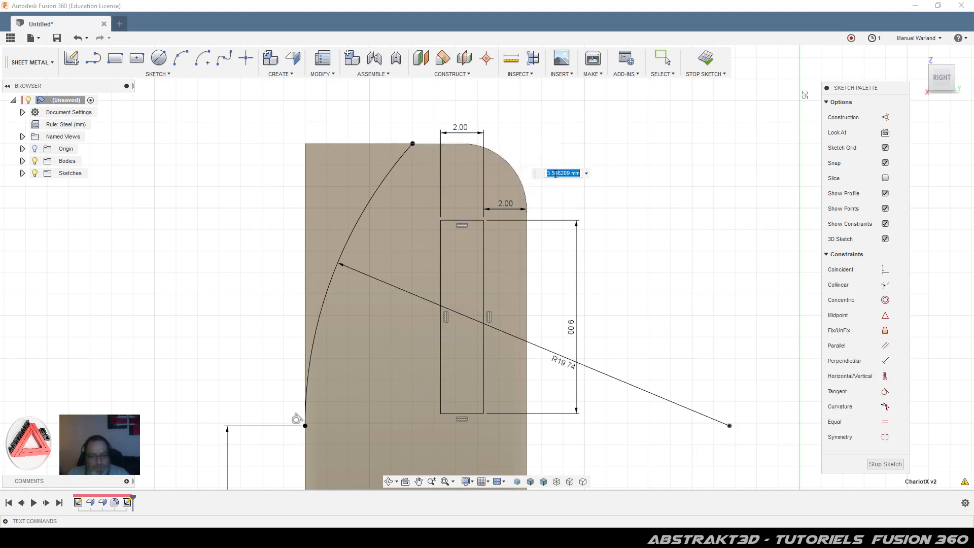
text(3)
key(Return)
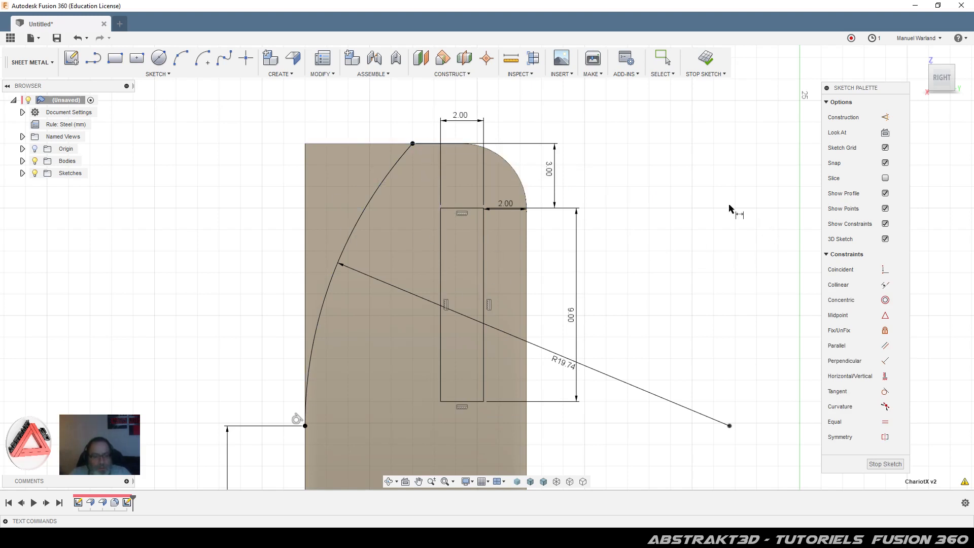
click(884, 464)
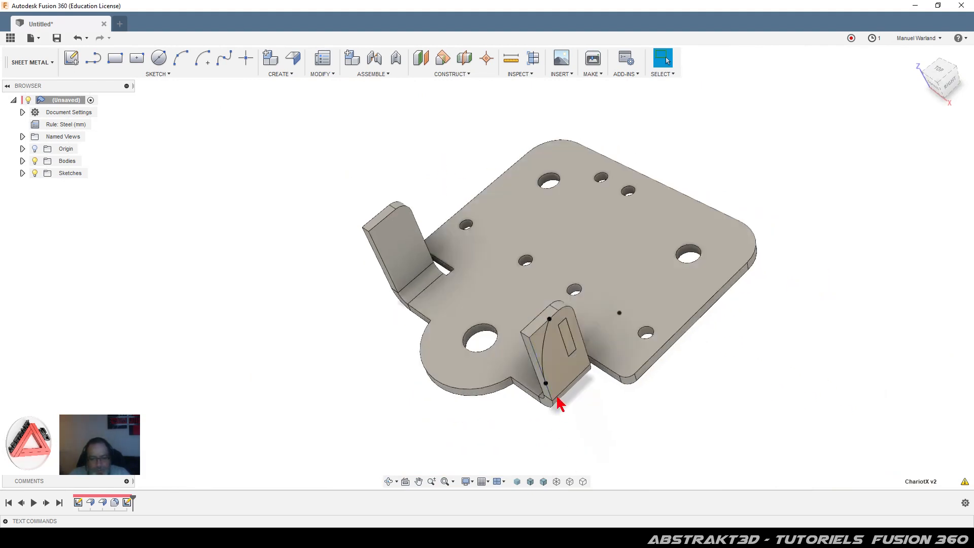
Step: Extrude-cut the curved profile and slot All through both tabs
click(541, 344)
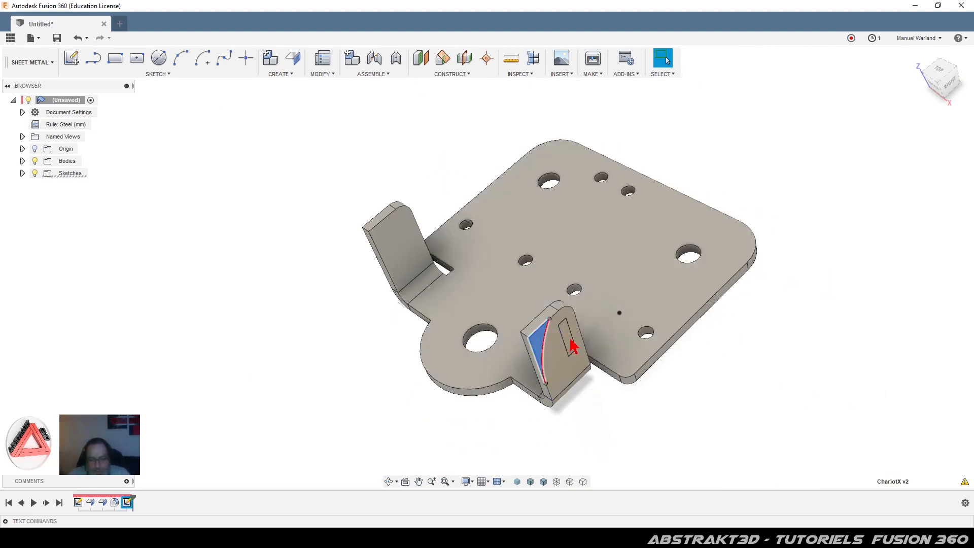
scroll(573, 347, up, 3)
click(569, 332)
scroll(588, 375, down, 2)
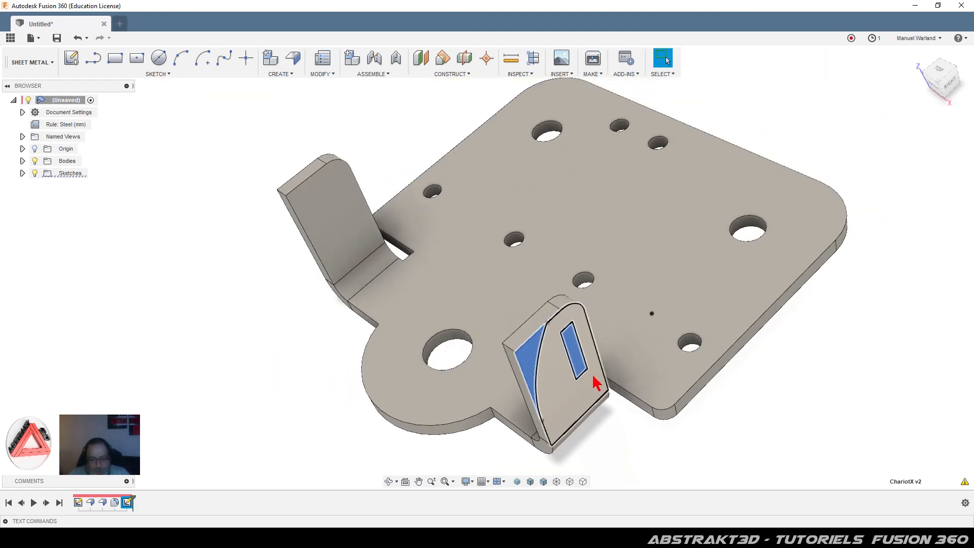
key(e)
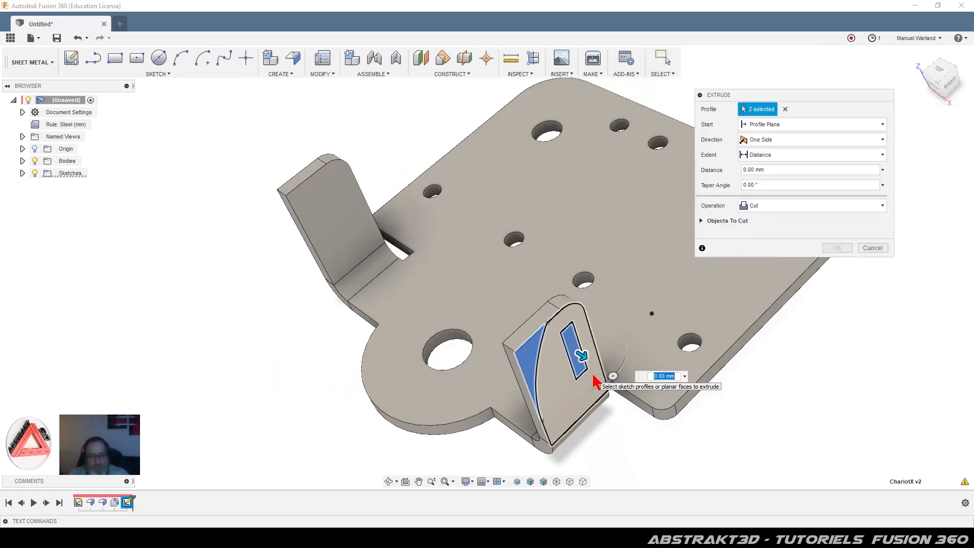
drag(583, 356, 308, 178)
click(774, 155)
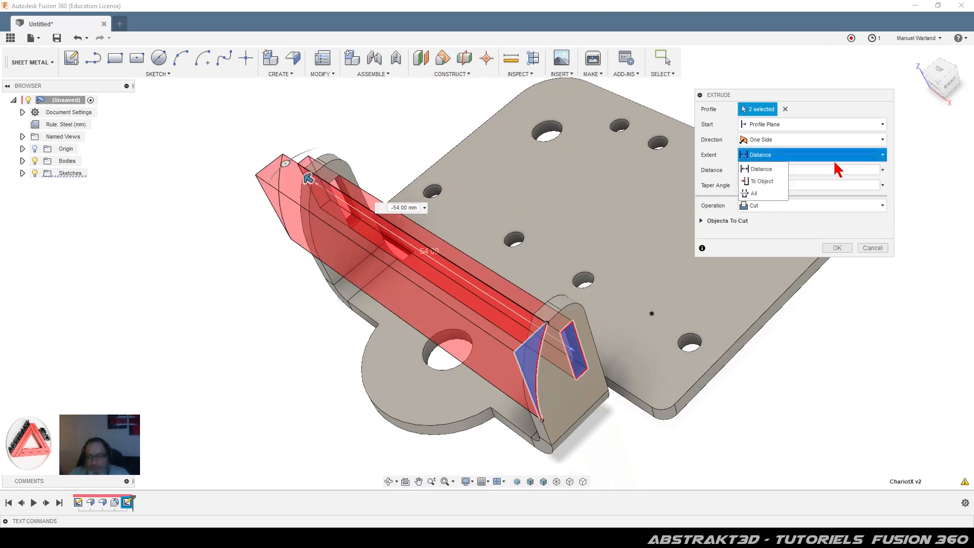
click(775, 196)
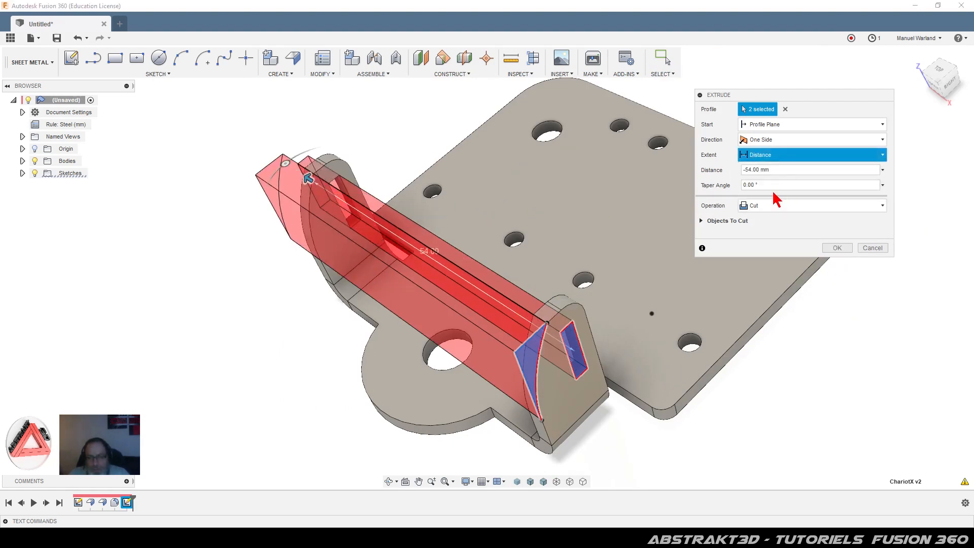
click(838, 248)
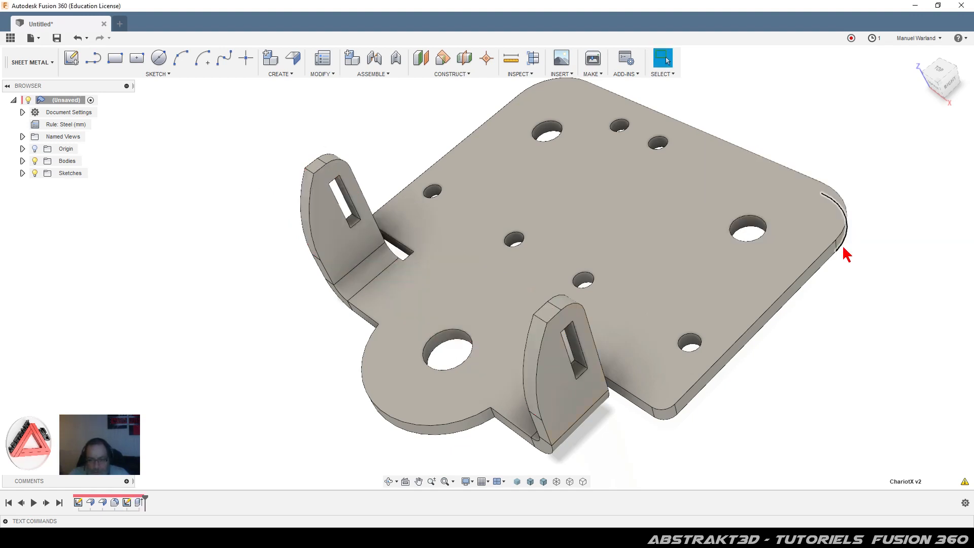
click(327, 74)
Step: Fillet the top edges of both tabs with a 2 mm radius
click(311, 105)
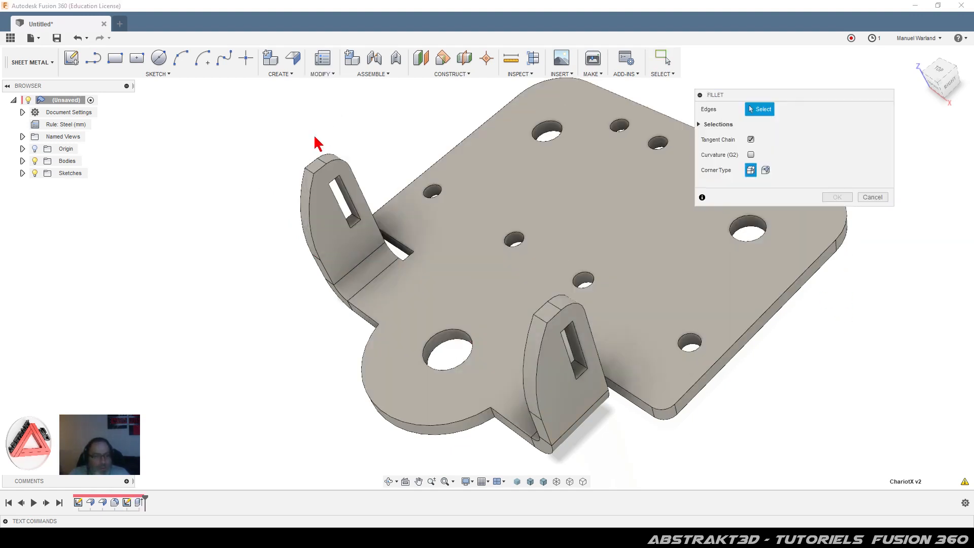
click(308, 170)
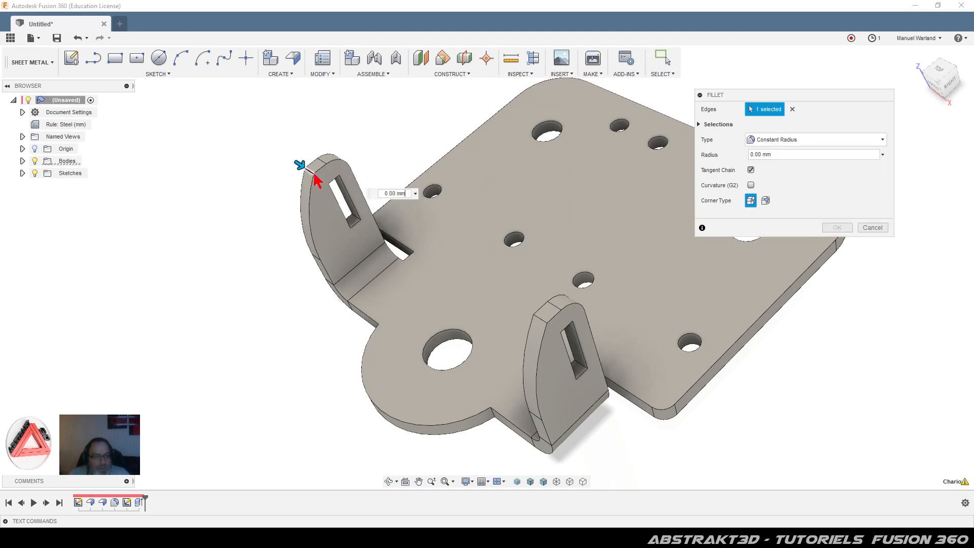
click(543, 322)
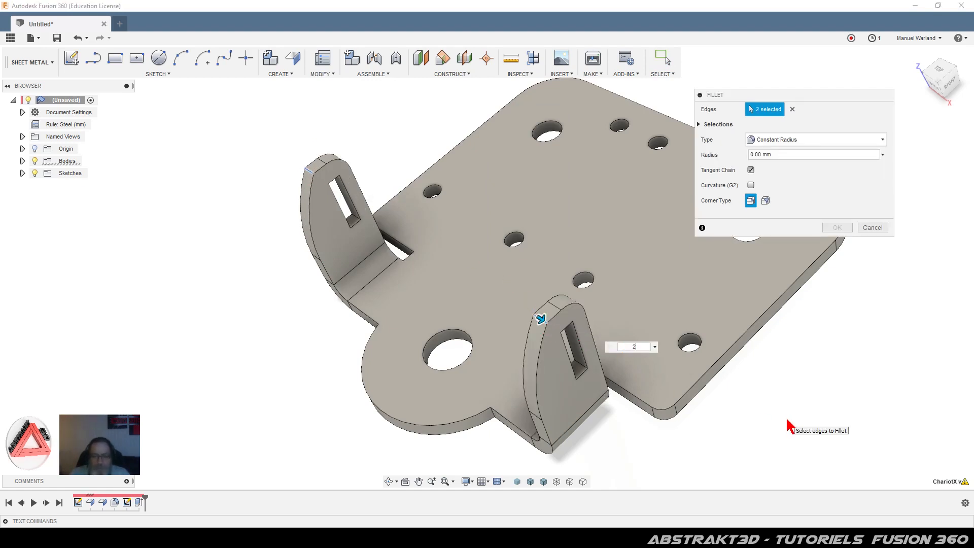
text(2)
key(Return)
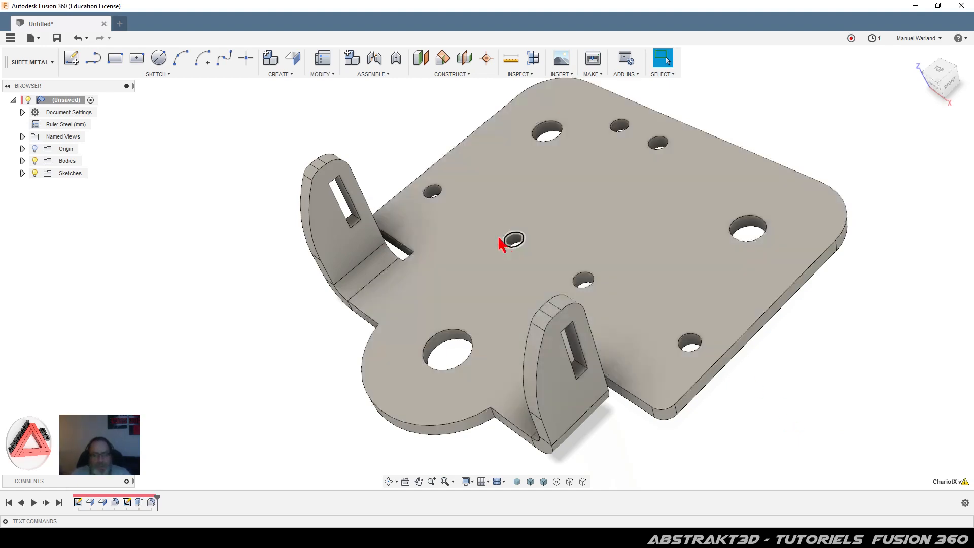
Step: Start a Thread feature on the first small hole
click(286, 75)
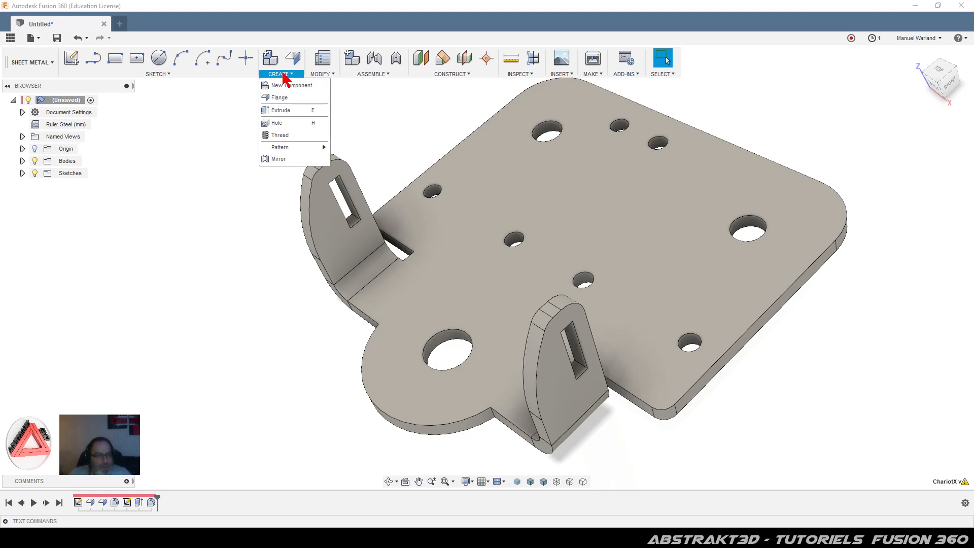
click(283, 128)
click(433, 192)
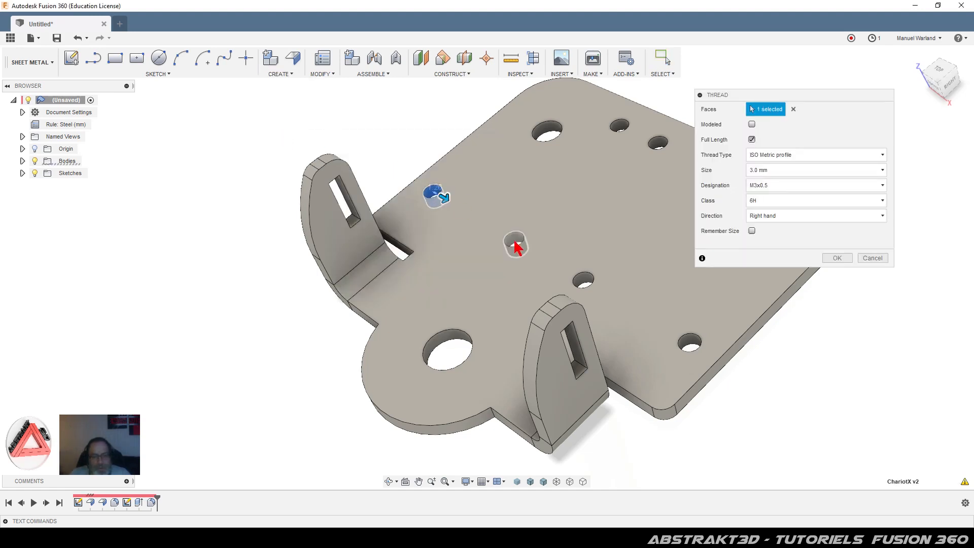
Step: Add the remaining five small holes and apply modeled M3x0.5 threads to all six
click(515, 243)
click(584, 280)
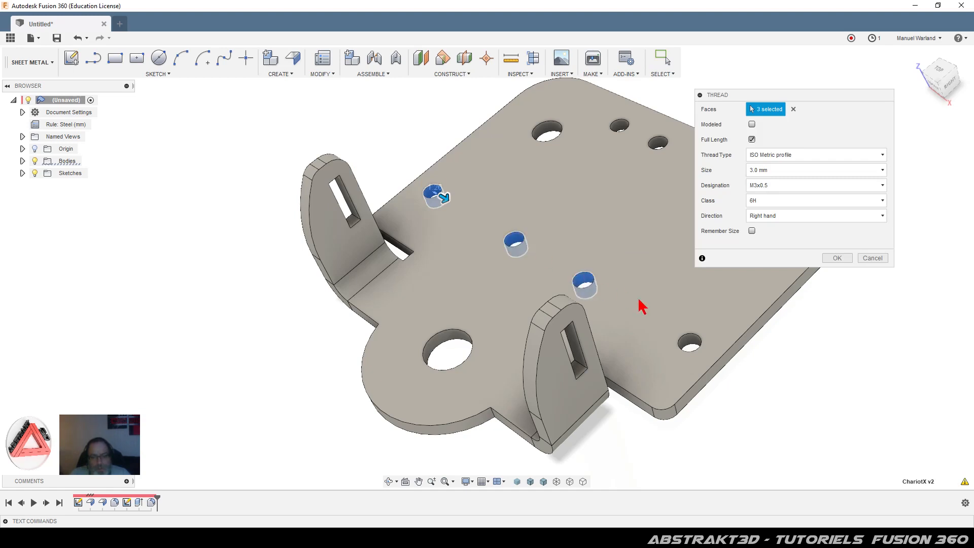
click(691, 346)
click(620, 129)
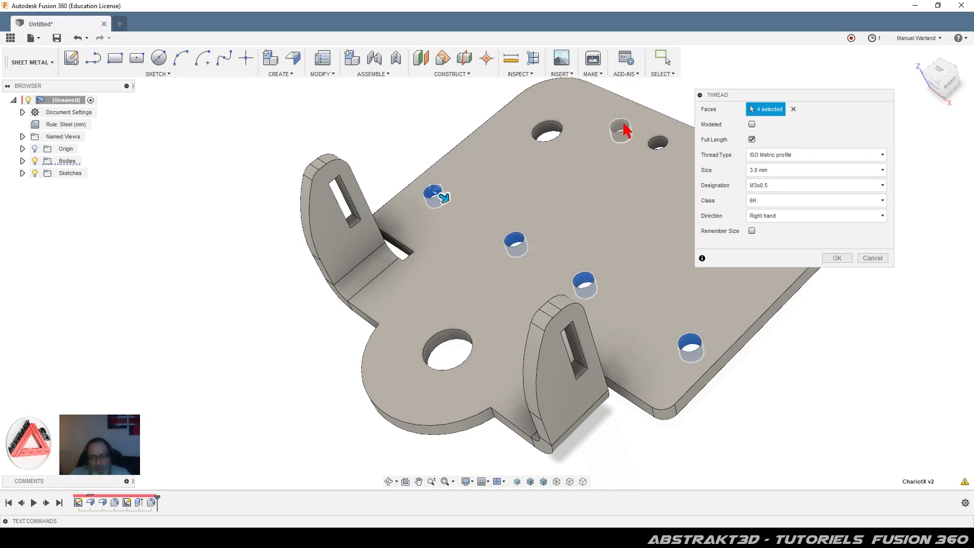
click(658, 143)
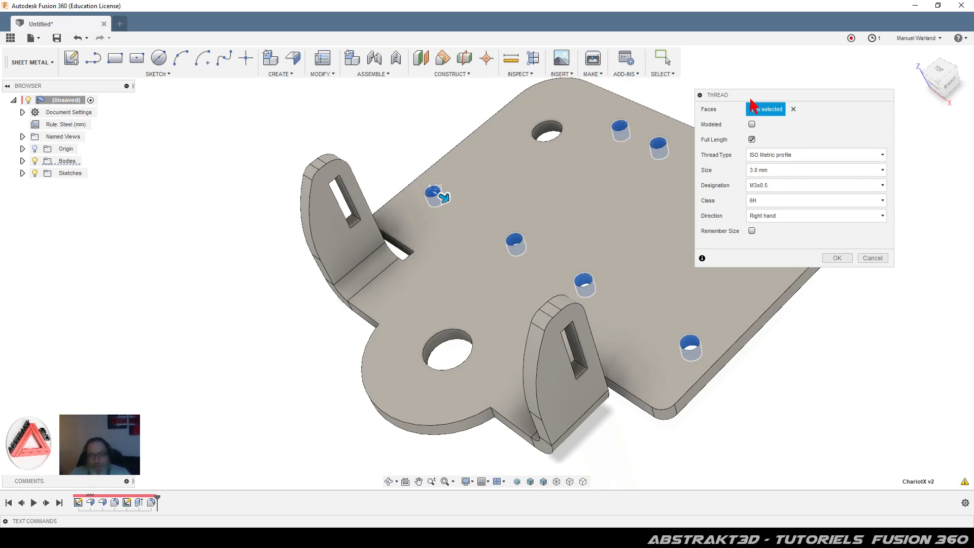
click(752, 124)
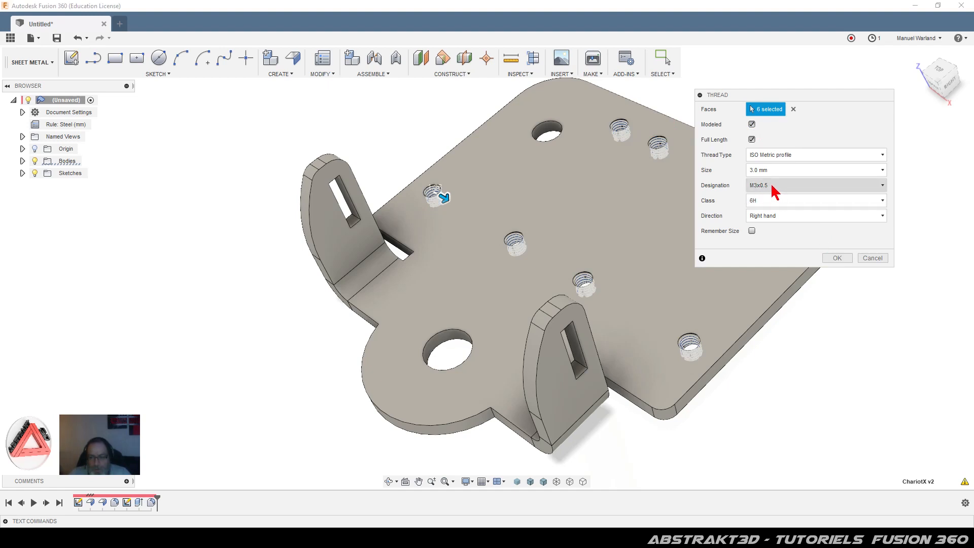
click(836, 258)
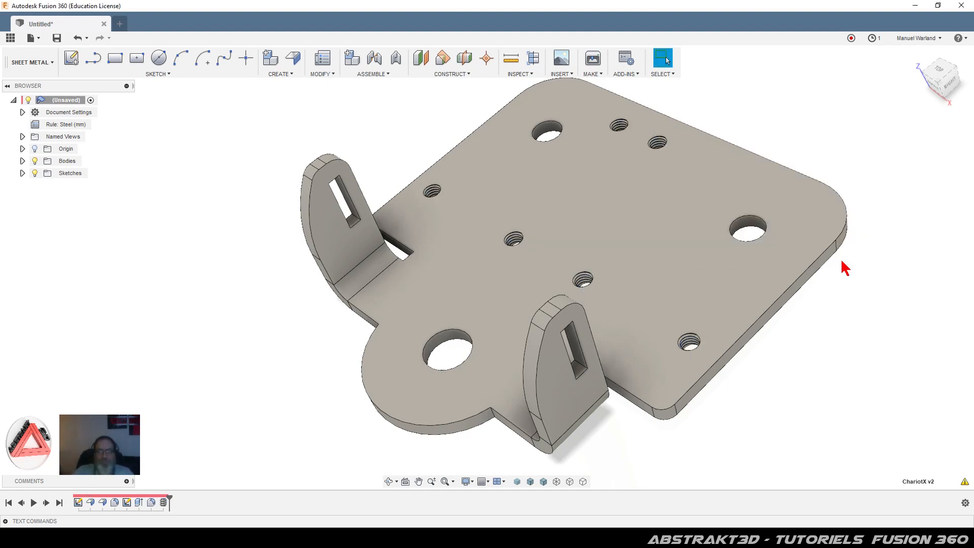
Step: Zoom out and orbit the plate to a low, near edge-on view
scroll(391, 261, down, 2)
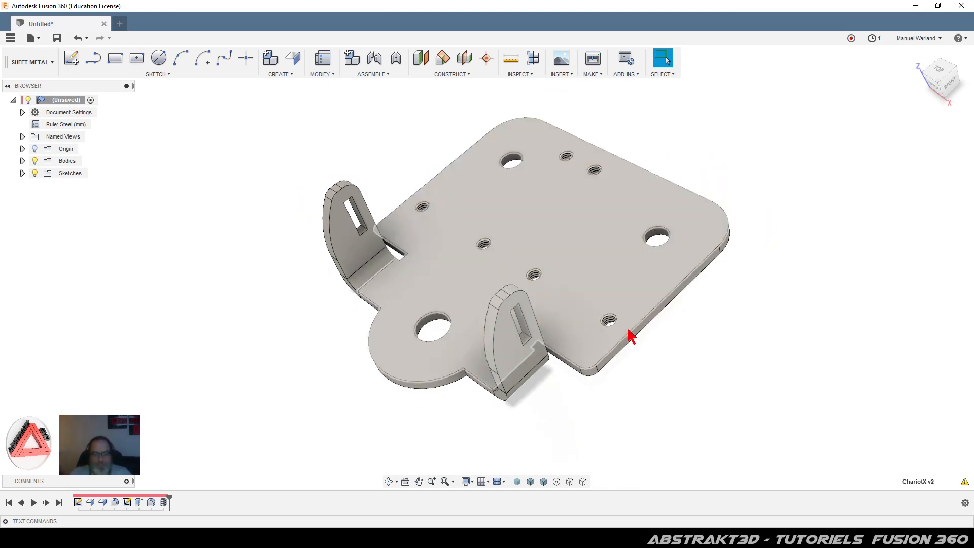
shift+middle_drag(623, 394, 622, 427)
key(Escape)
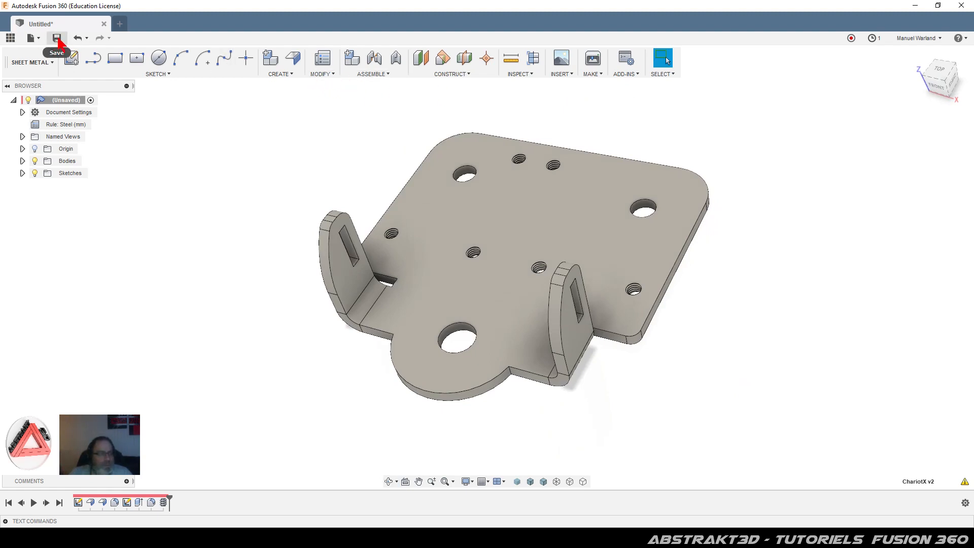
Step: Save the design as Exercice_55
click(57, 39)
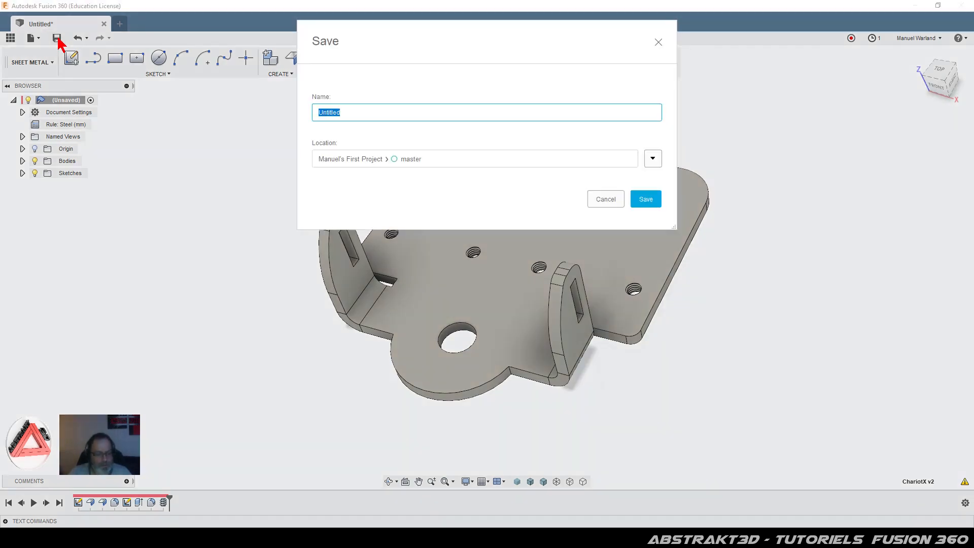
text(Exercic)
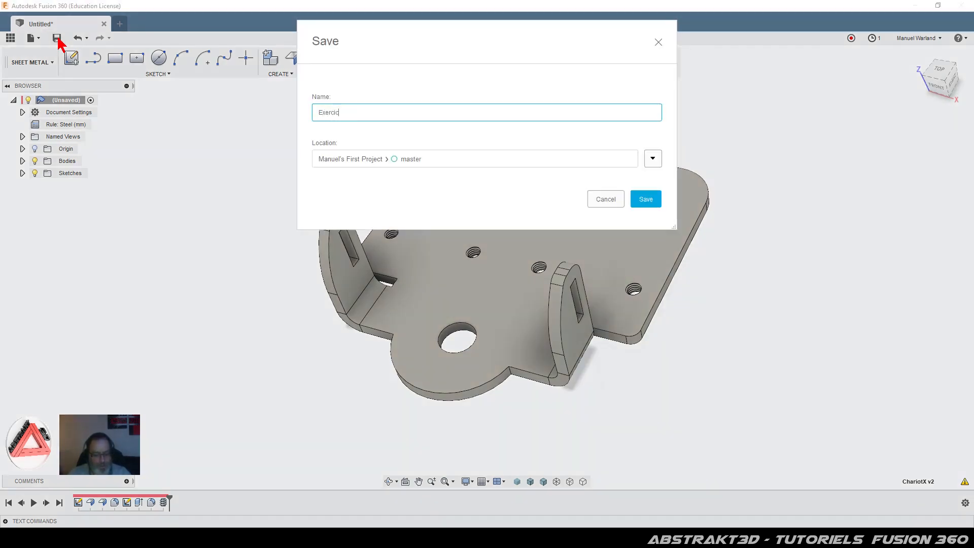
text(e_55)
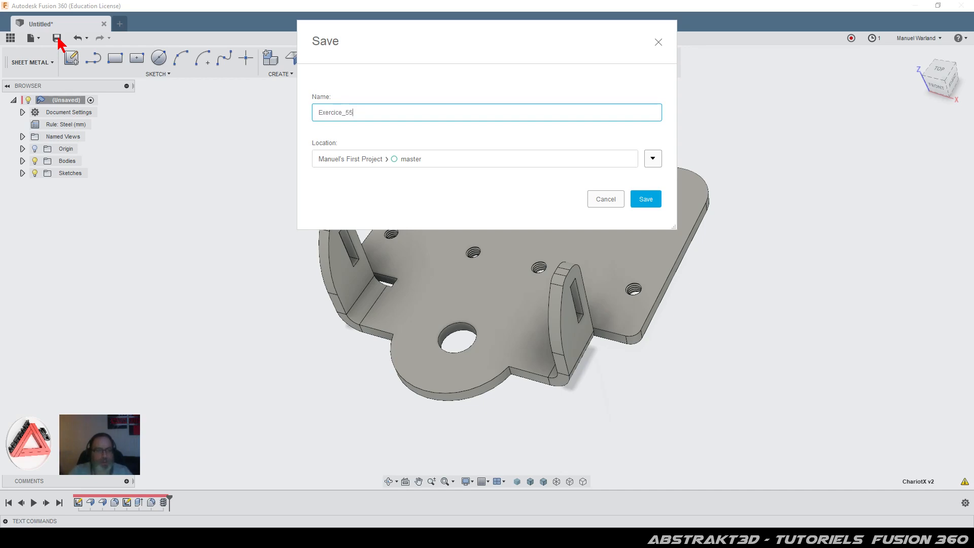
click(645, 199)
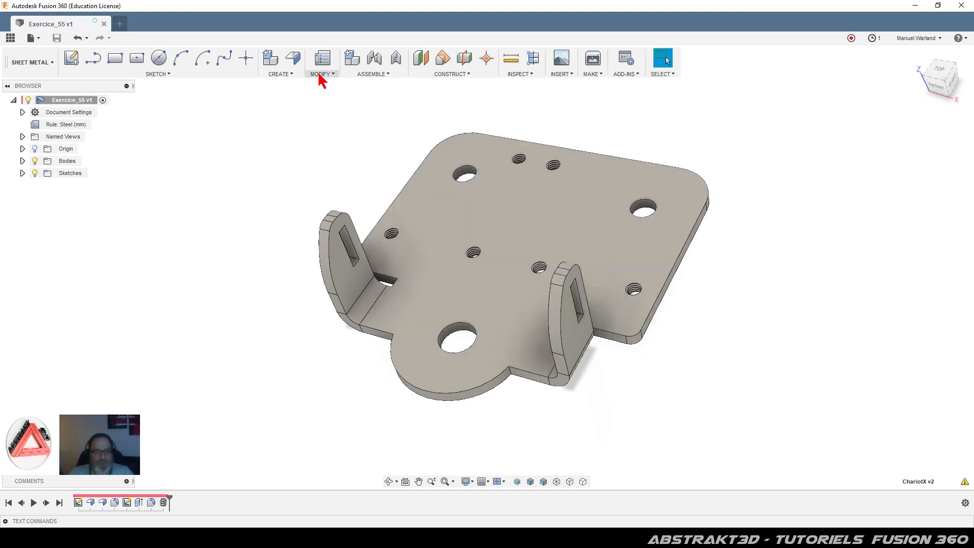
Step: Unfold all bends flat using the plate's top face as the stationary entity
click(319, 75)
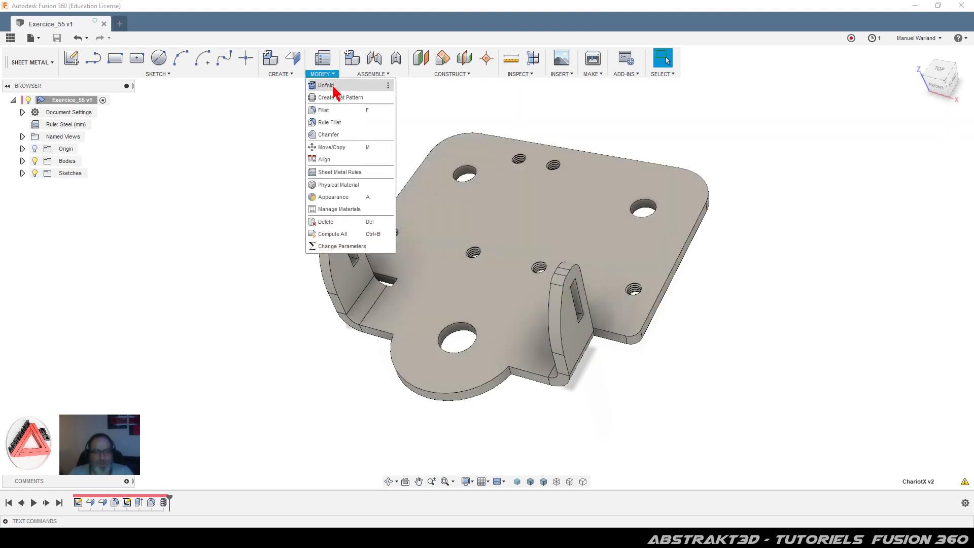
click(341, 86)
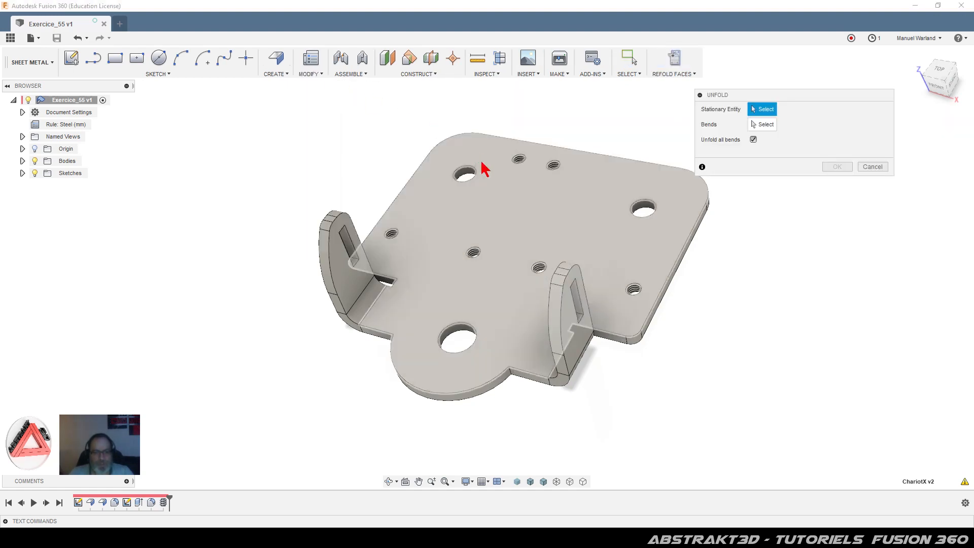
click(518, 209)
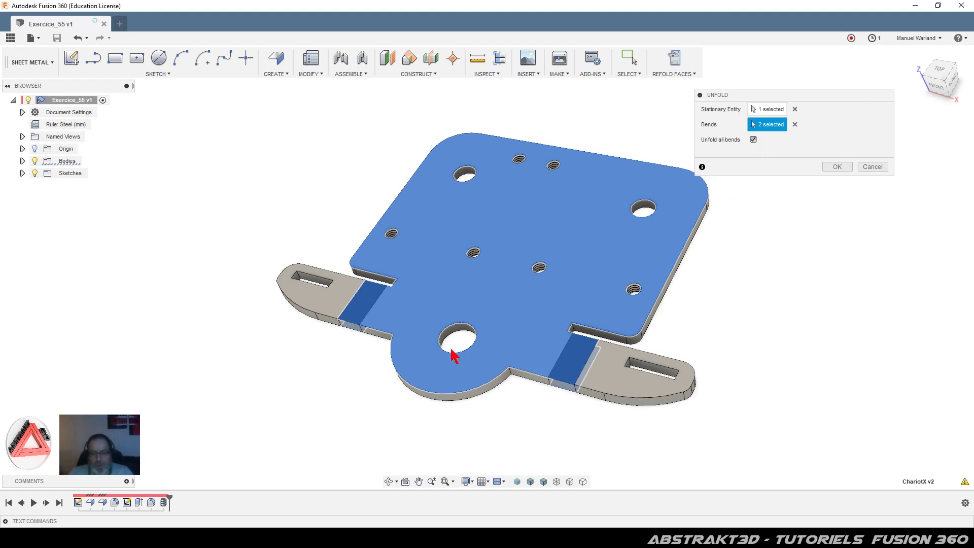
click(845, 169)
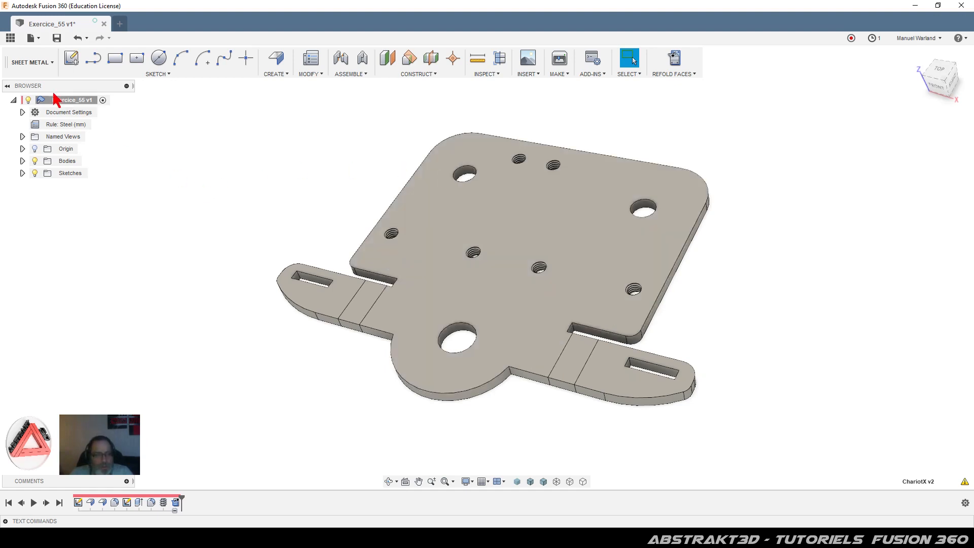
Step: Dismiss the unfold prompt and refold the faces so both tabs stand upright again
click(45, 64)
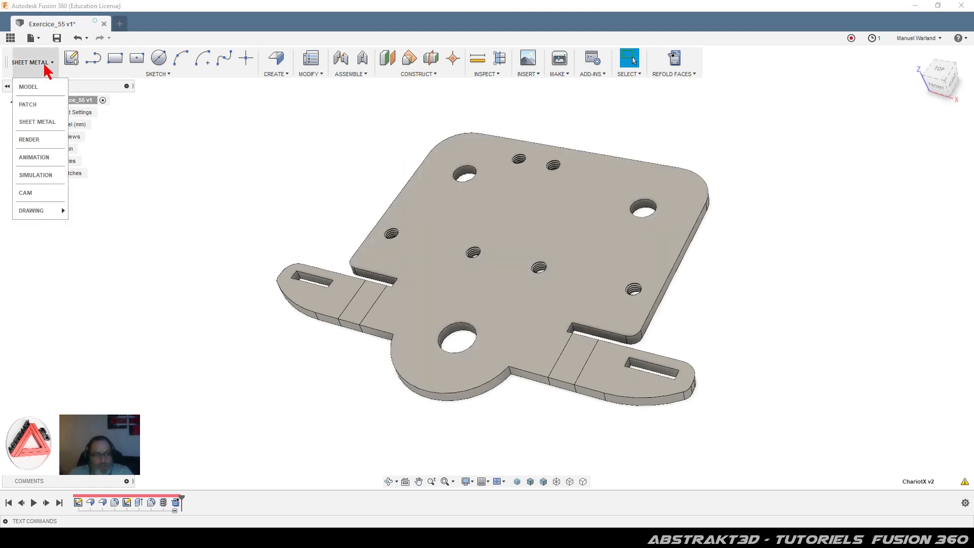
click(48, 140)
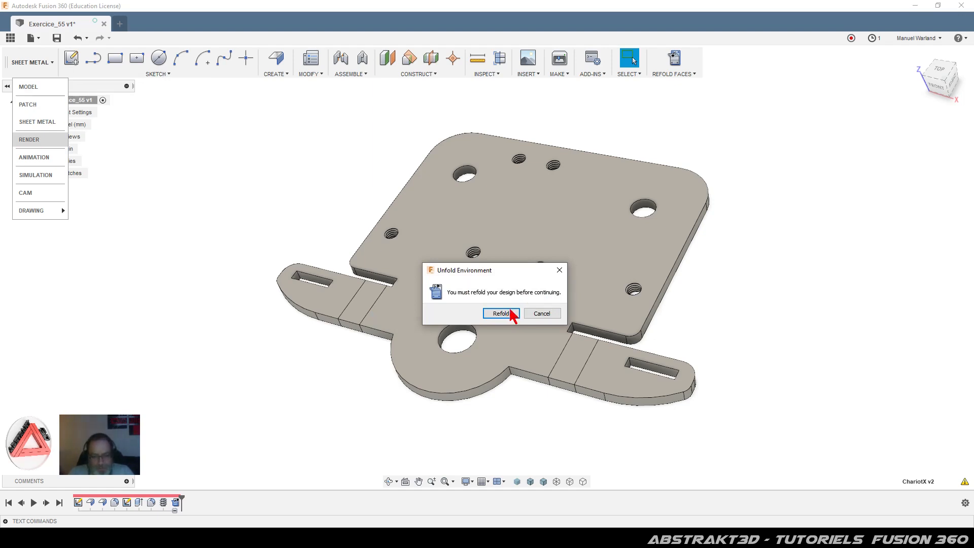
click(542, 314)
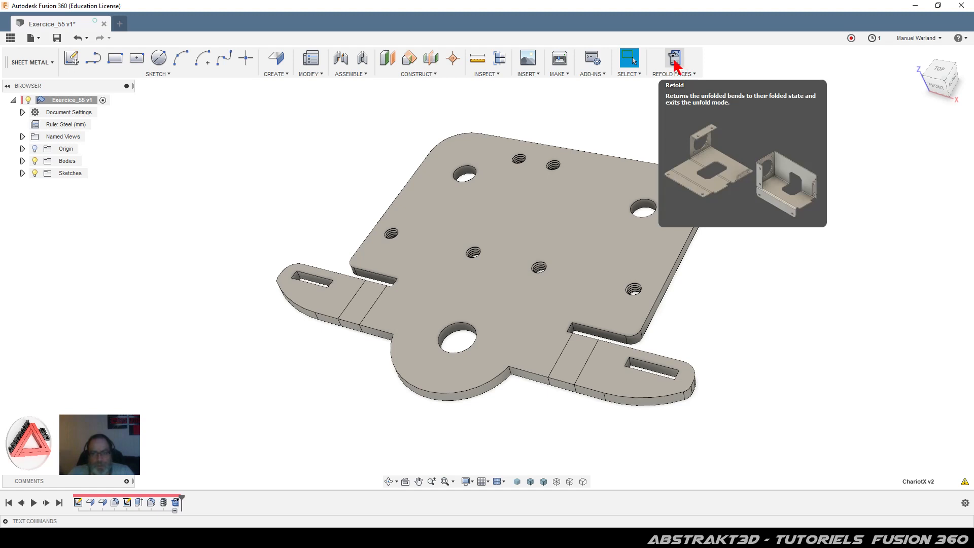
click(677, 62)
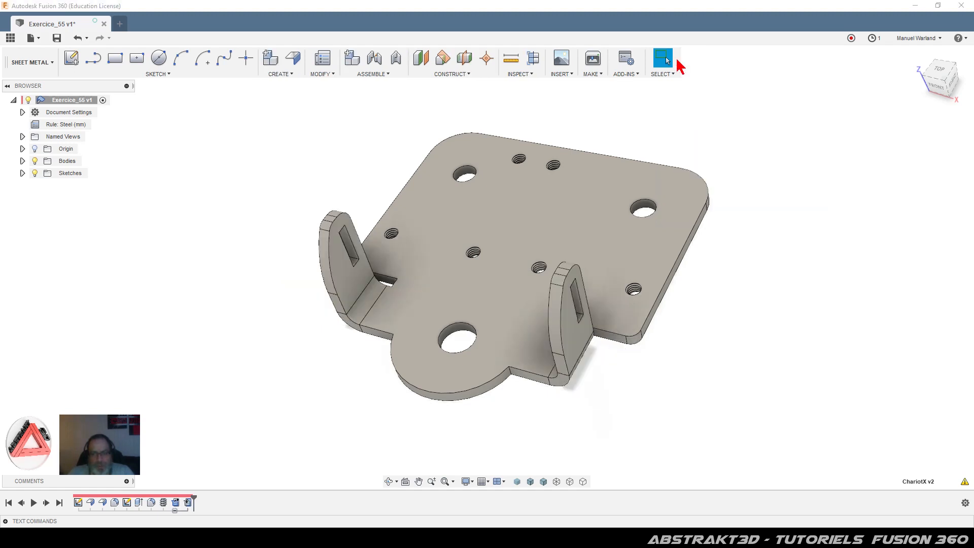
Step: Create a flat pattern with the plate's top face as the stationary face
click(323, 75)
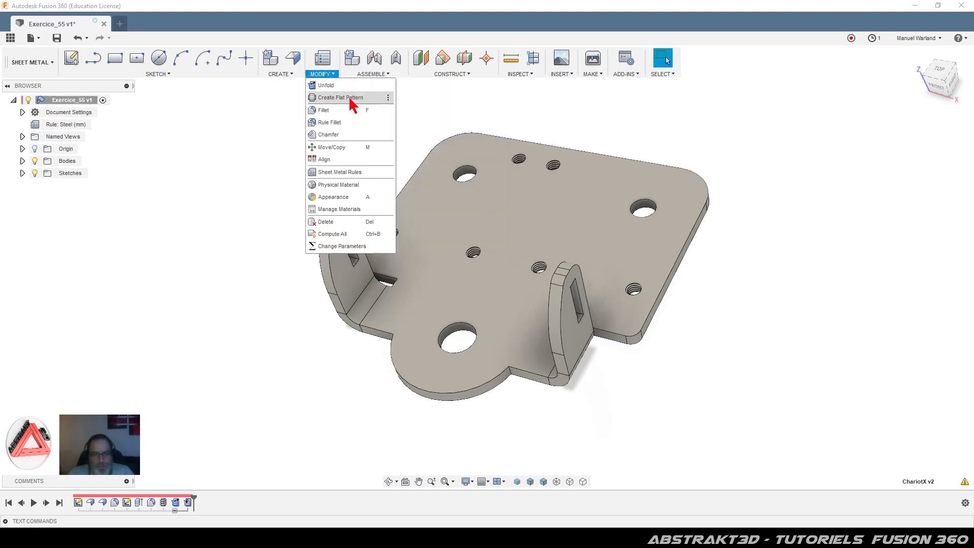
click(332, 98)
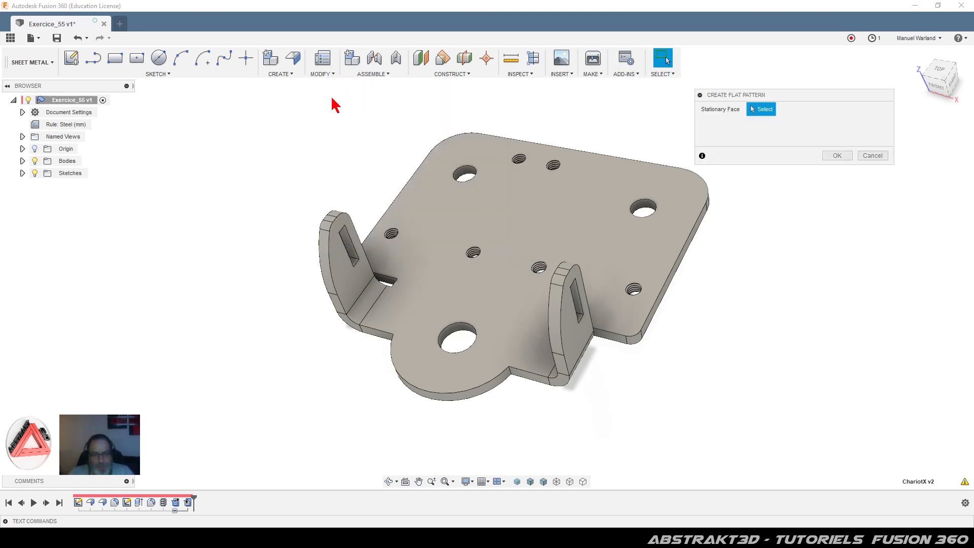
click(507, 223)
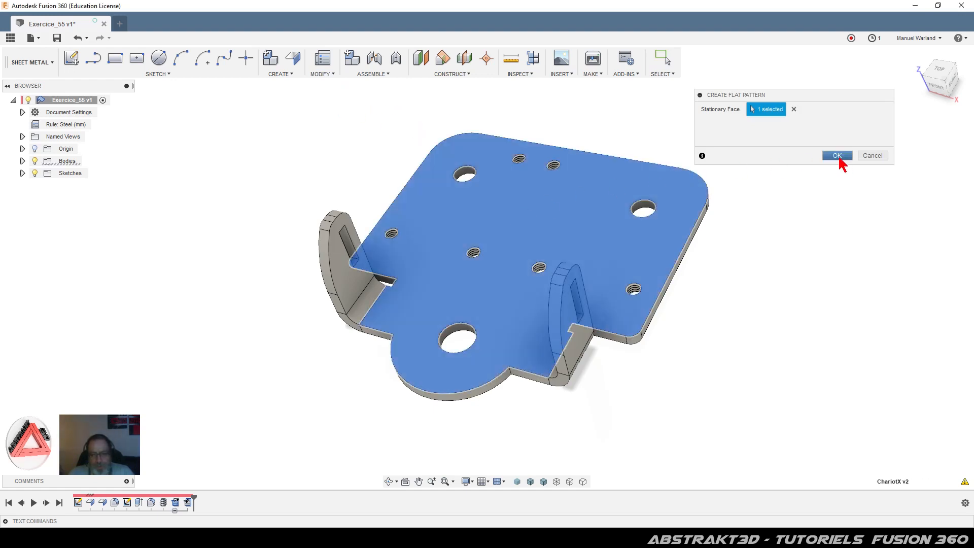
click(837, 156)
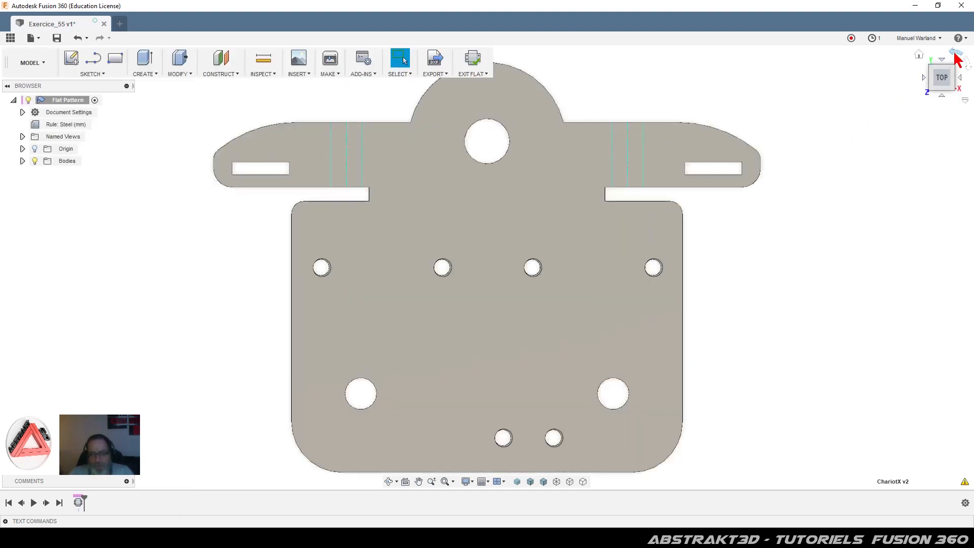
Step: Rotate the flat pattern view 180° and zoom out to show the whole part
click(955, 54)
click(955, 54)
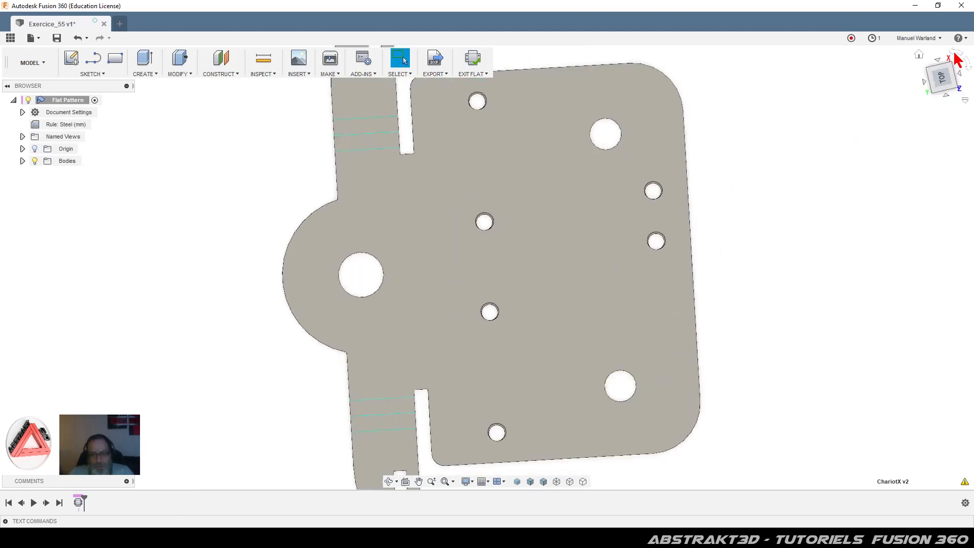
scroll(482, 261, down, 3)
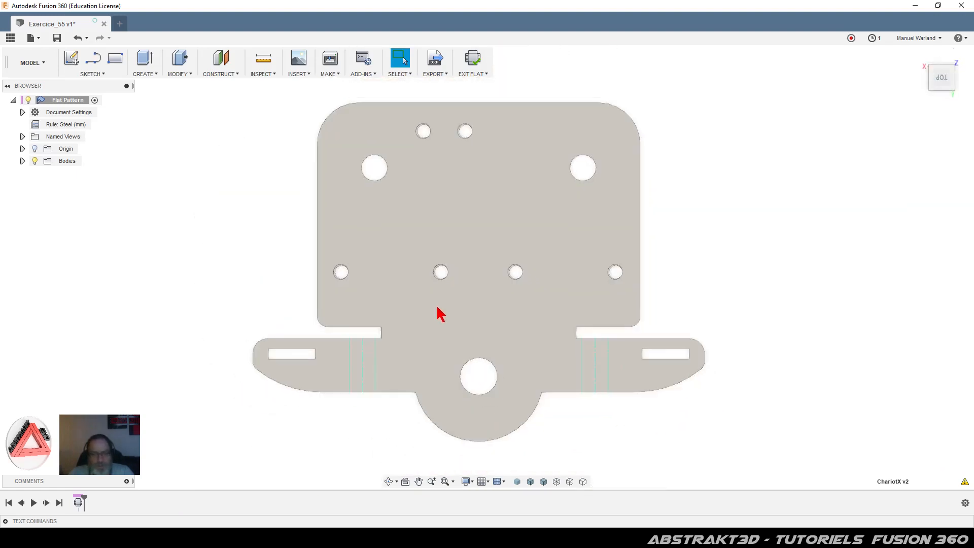
scroll(459, 207, down, 1)
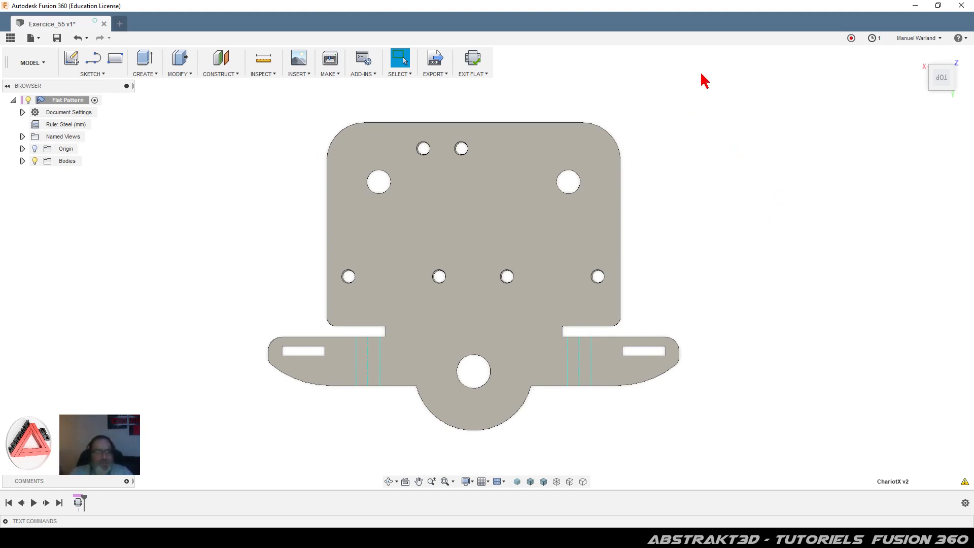
Step: Switch to the Render workspace and orbit the plate to a low oblique angle
click(41, 66)
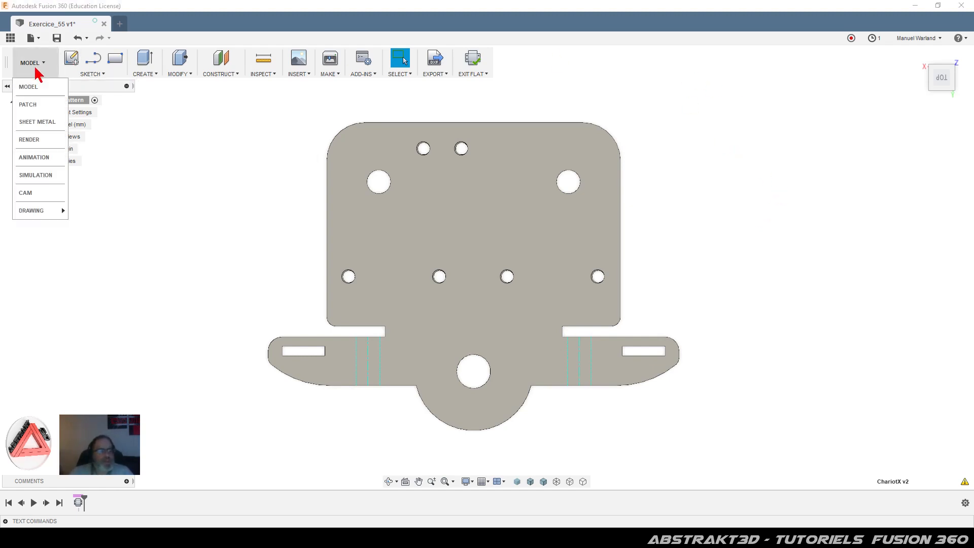
click(37, 141)
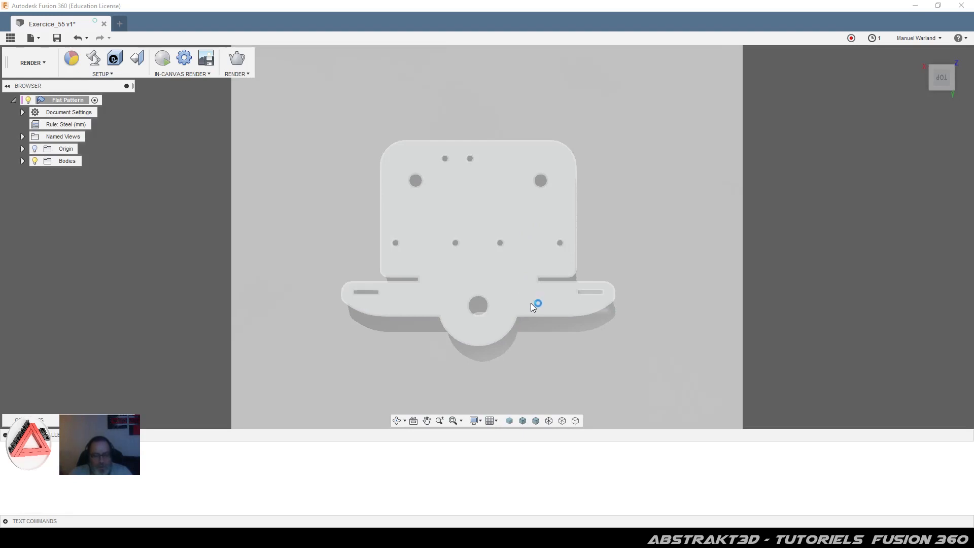
shift+middle_drag(530, 303, 515, 276)
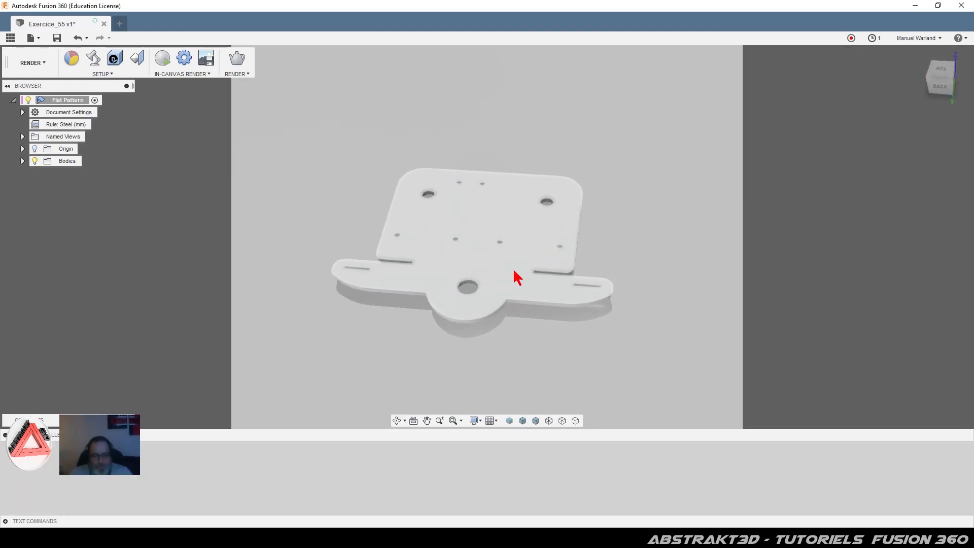
Step: Create a new drawing from the design: From Scratch, ISO, mm, A4 sheet
click(44, 65)
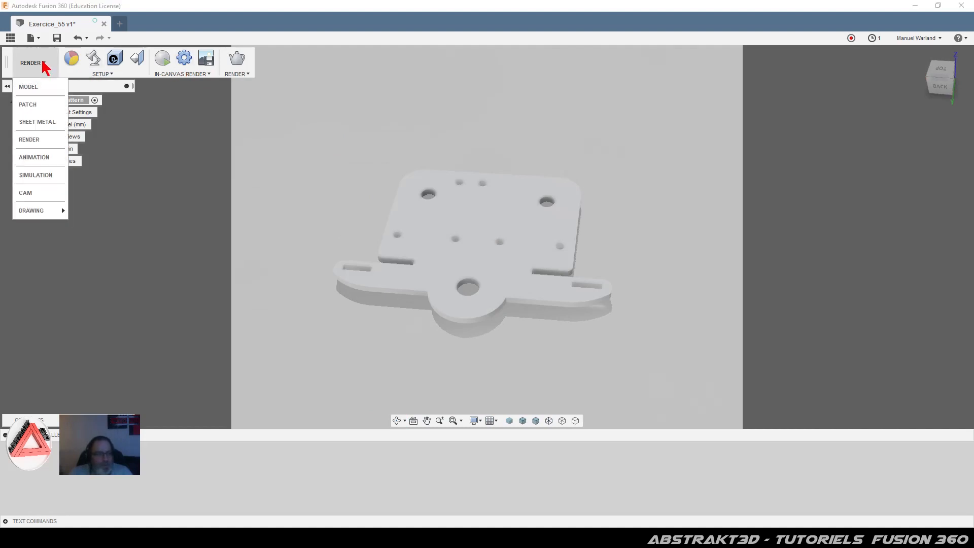
mouse_move(37, 210)
click(85, 215)
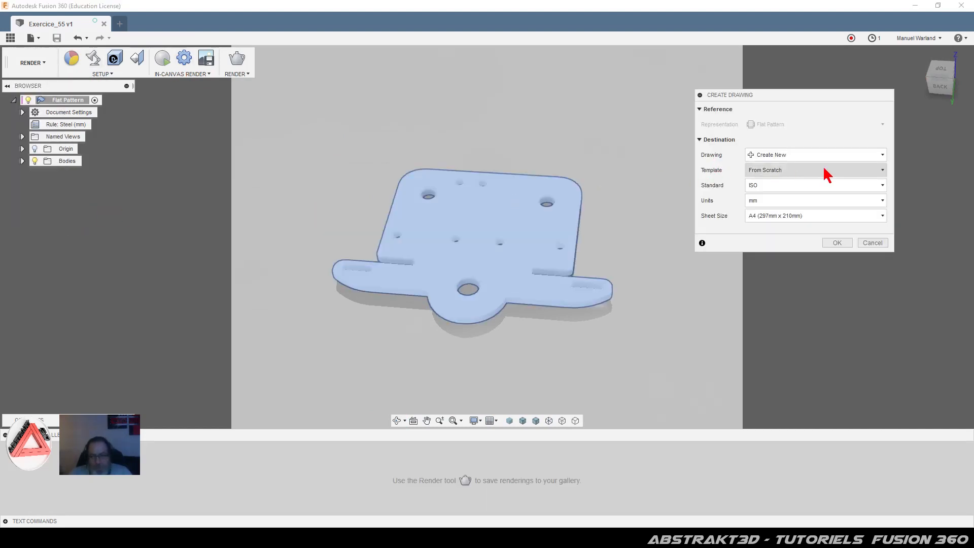
click(838, 243)
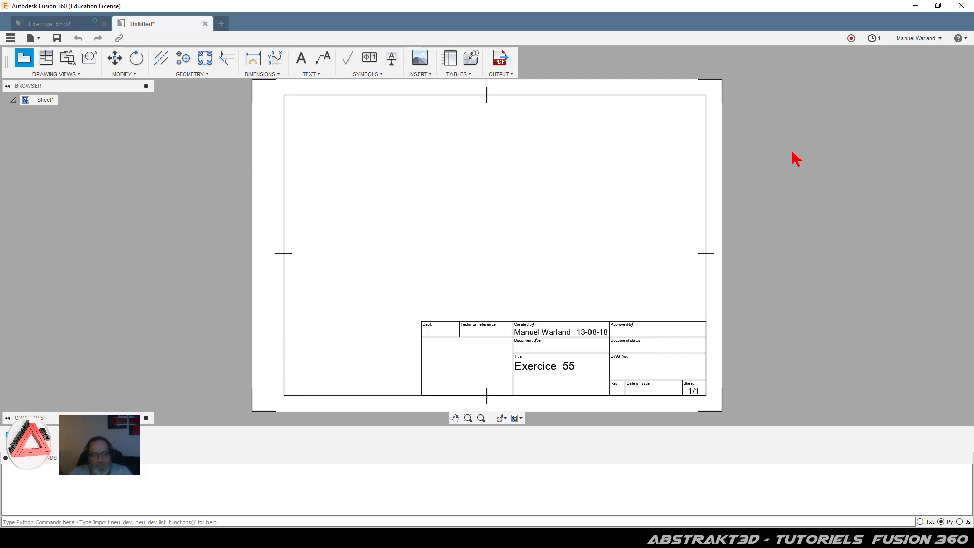
Step: Start a base view on the blank A4 sheet, opening the Drawing View dialog
click(46, 60)
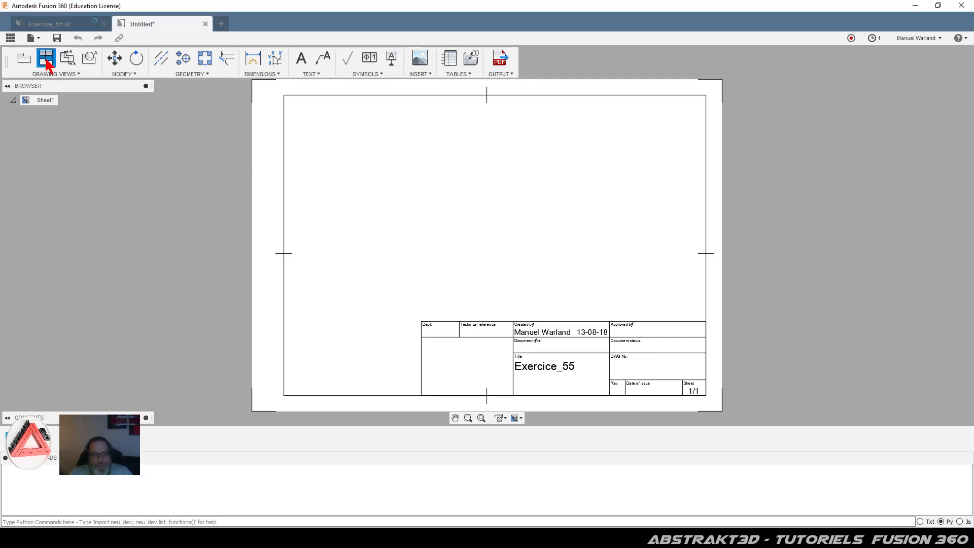
click(24, 58)
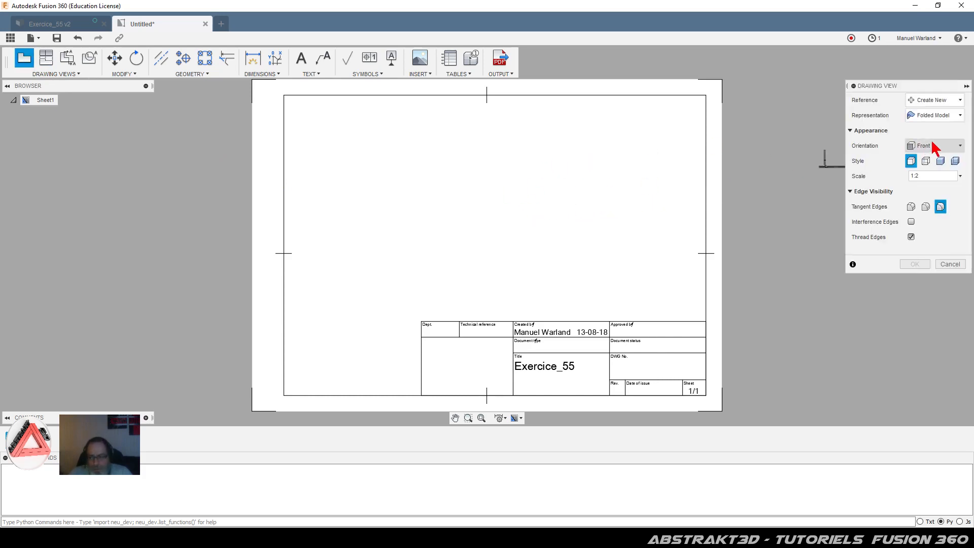
Step: Place a 1:1 Top view of the folded model with hidden, full tangent and interference edges, upper left
click(936, 119)
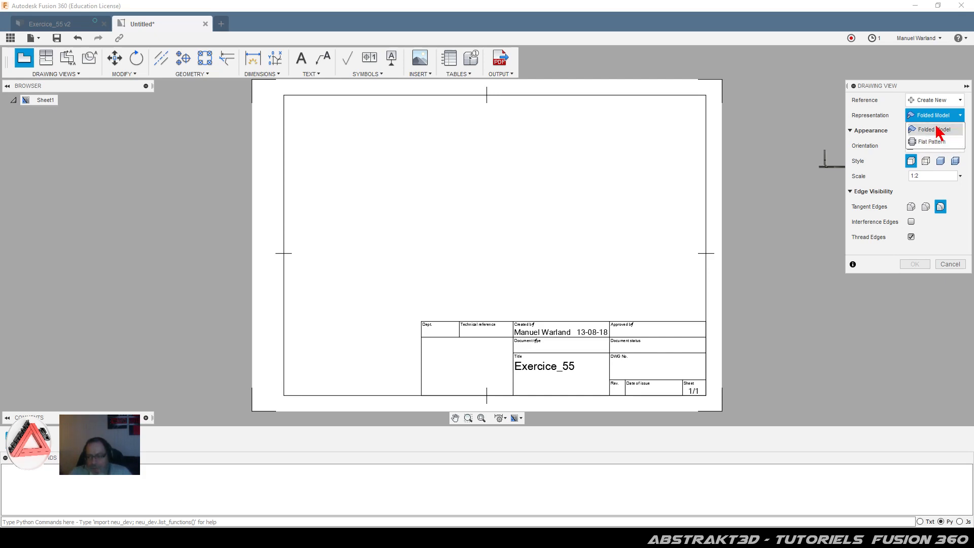
click(931, 130)
click(938, 146)
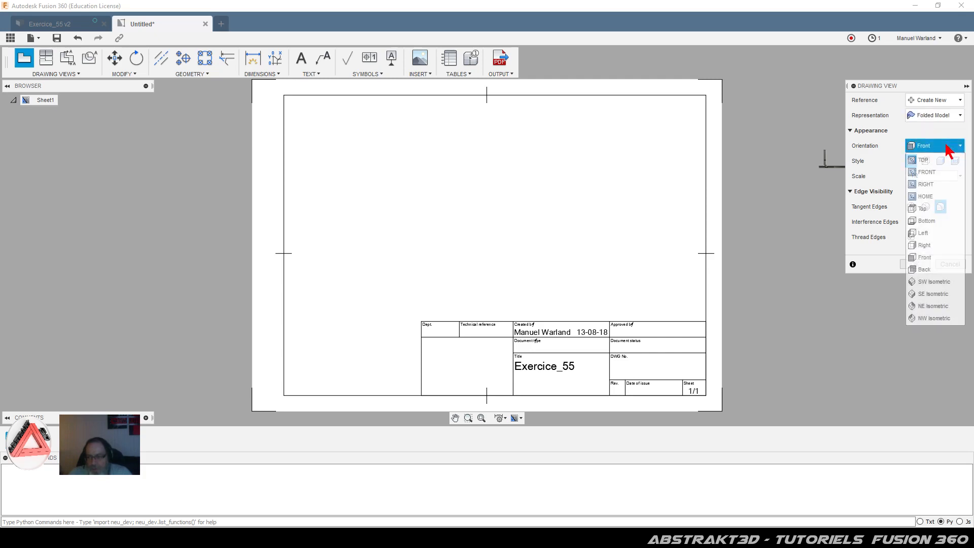
click(935, 160)
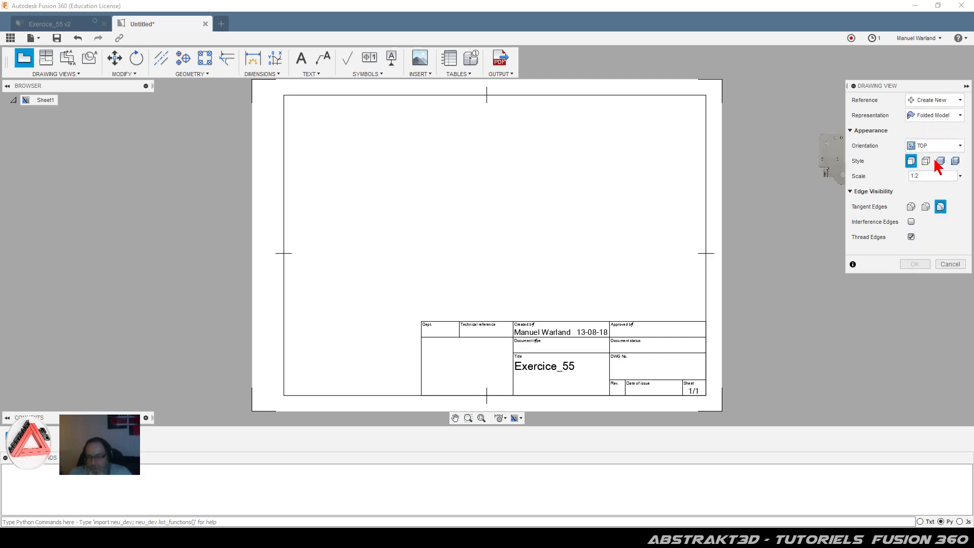
click(925, 161)
text(1)
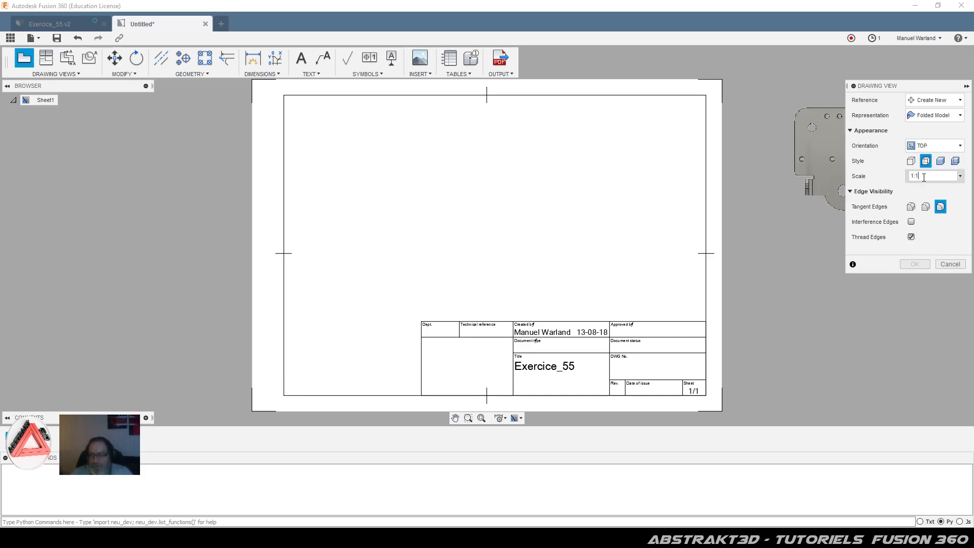
click(911, 207)
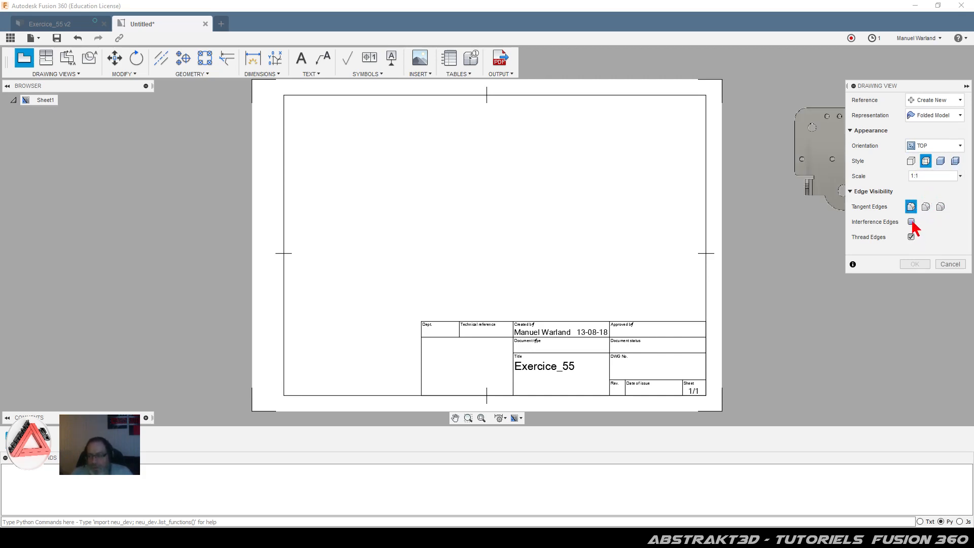
click(911, 222)
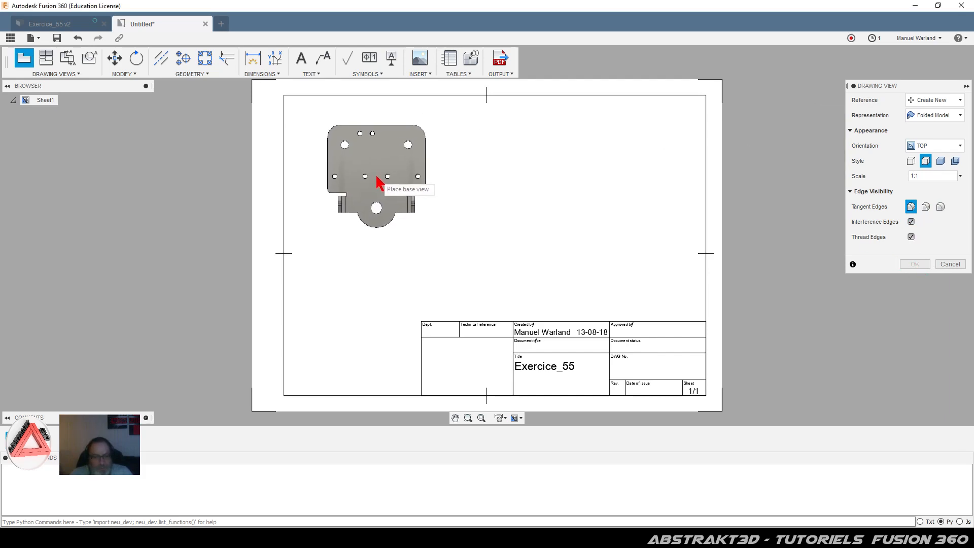
click(377, 177)
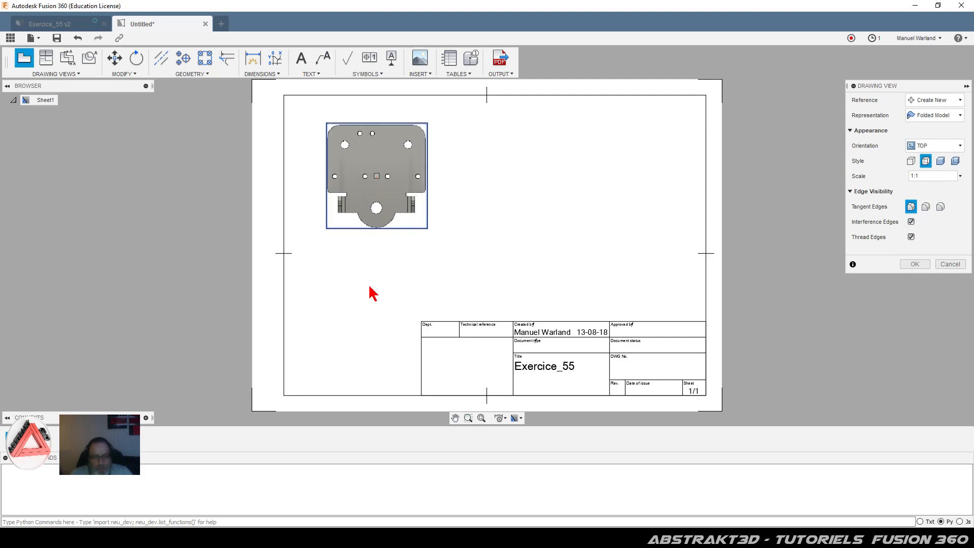
Step: Confirm the base view and project views of it below and to the right
click(922, 266)
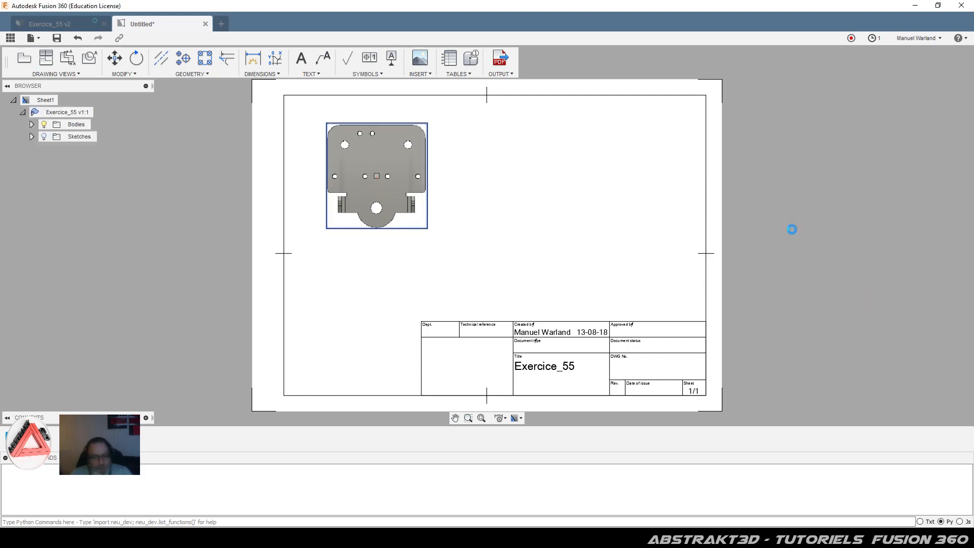
click(47, 63)
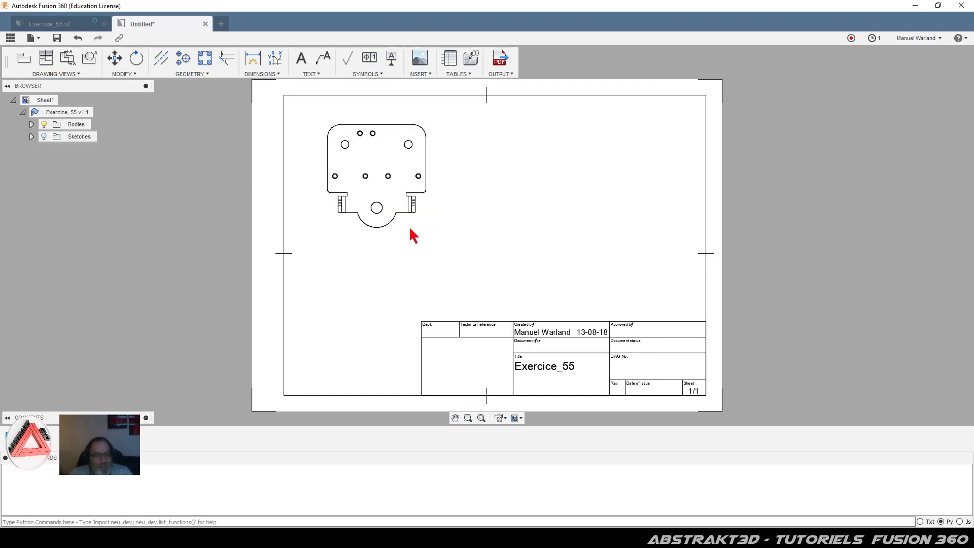
click(381, 281)
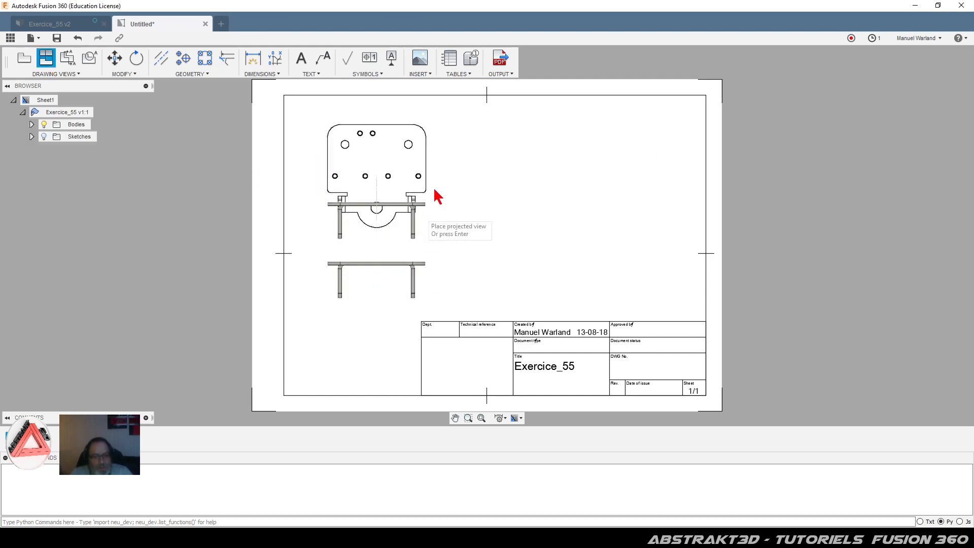
click(491, 193)
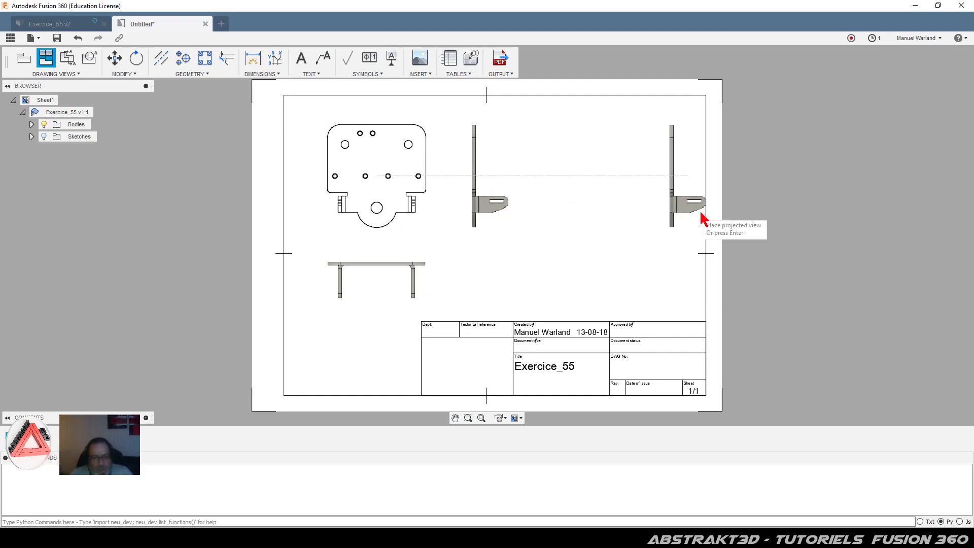
click(561, 216)
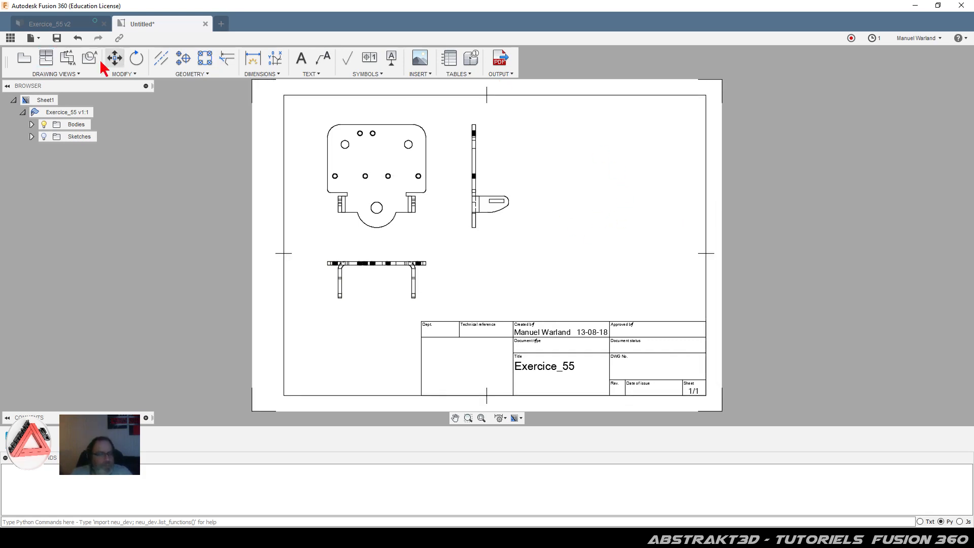
Step: Place a 1:1 Top flat-pattern view with hidden and full tangent edges on the sheet's right
click(24, 58)
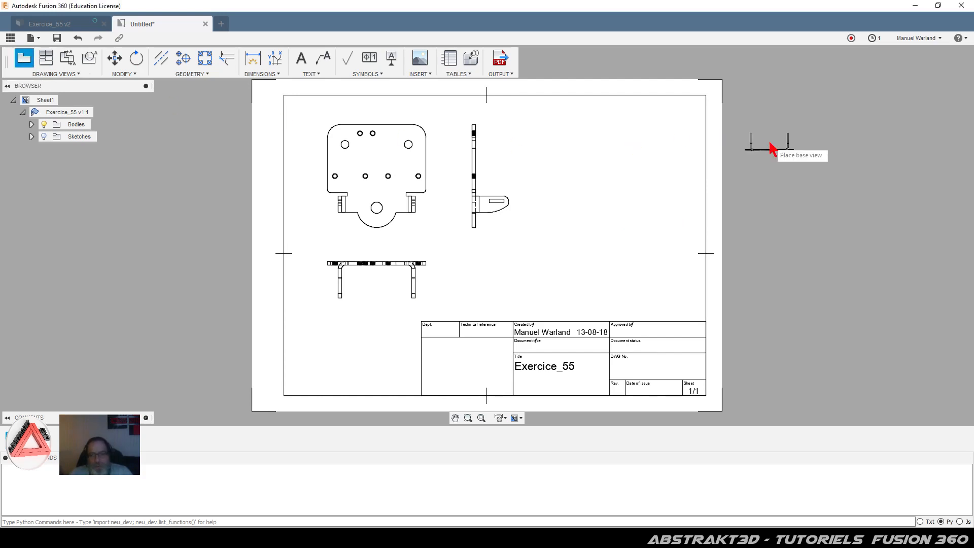
click(944, 116)
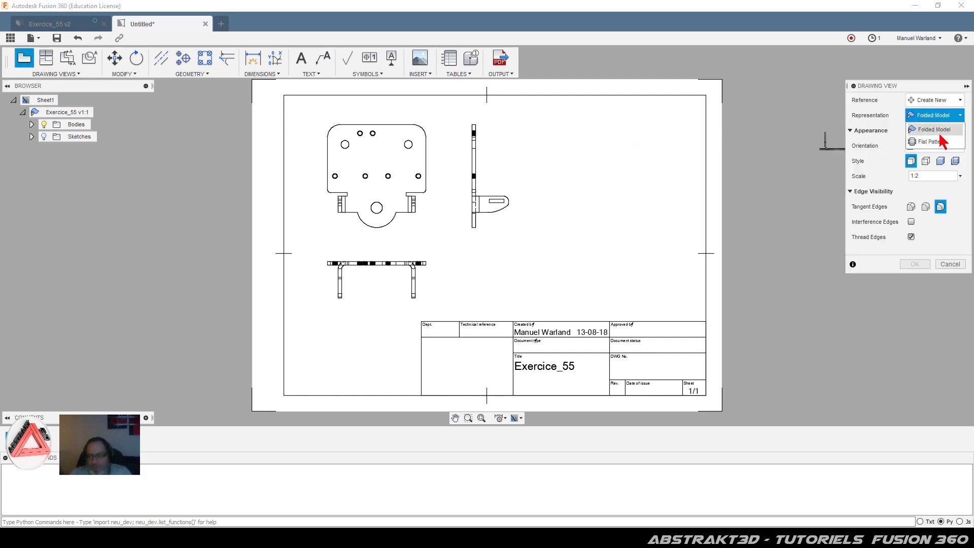
click(937, 141)
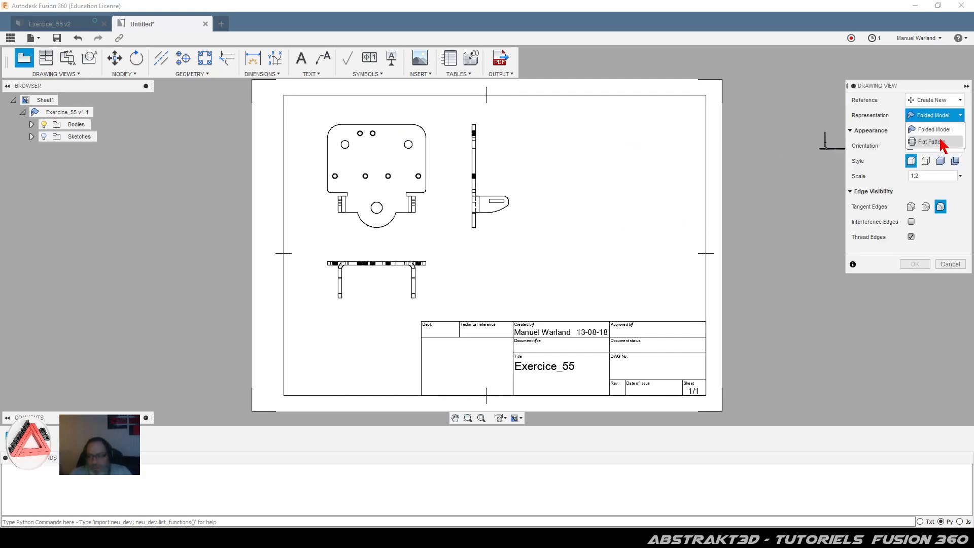
click(926, 162)
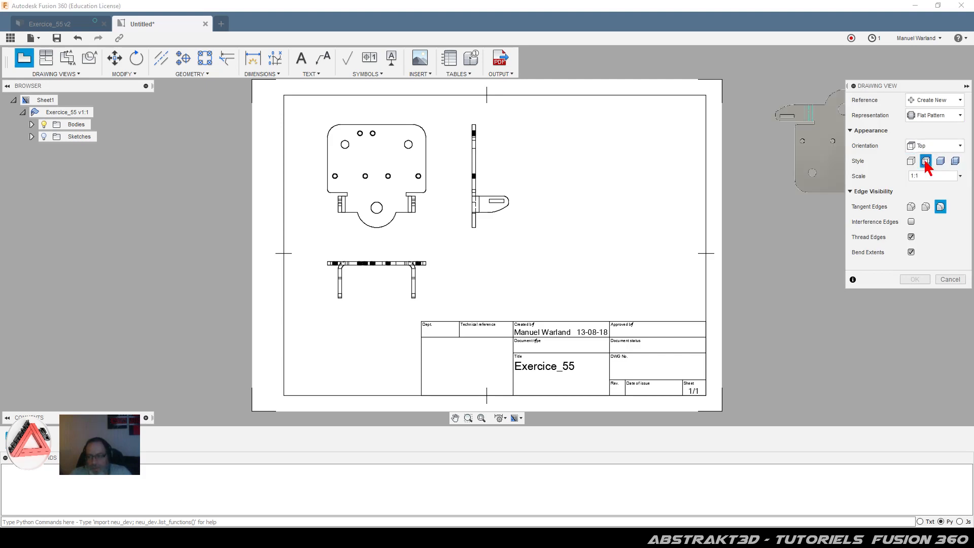
click(911, 207)
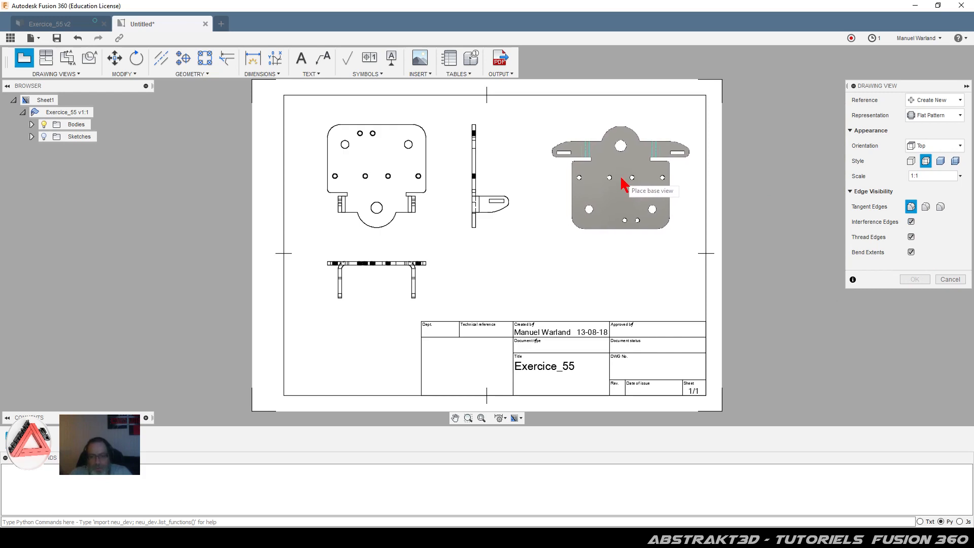
click(618, 232)
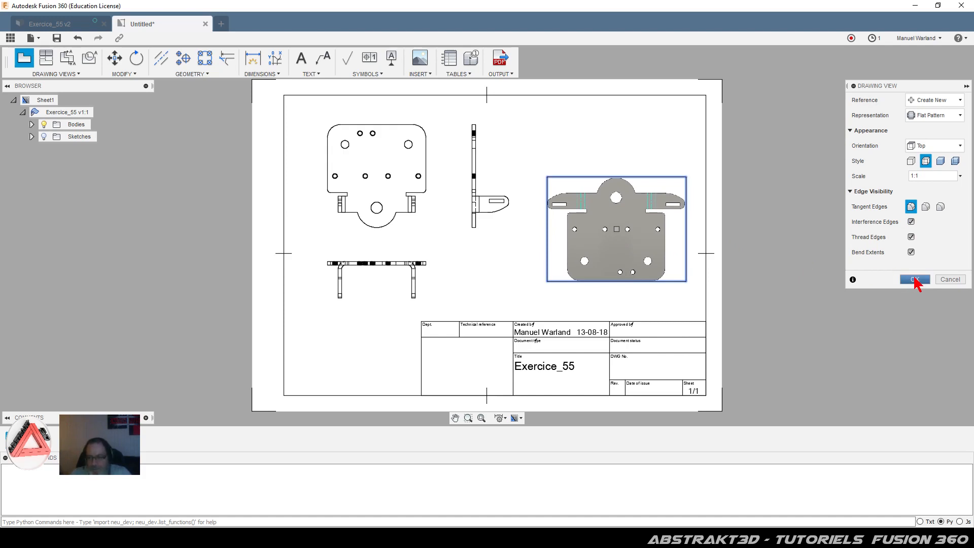
click(916, 280)
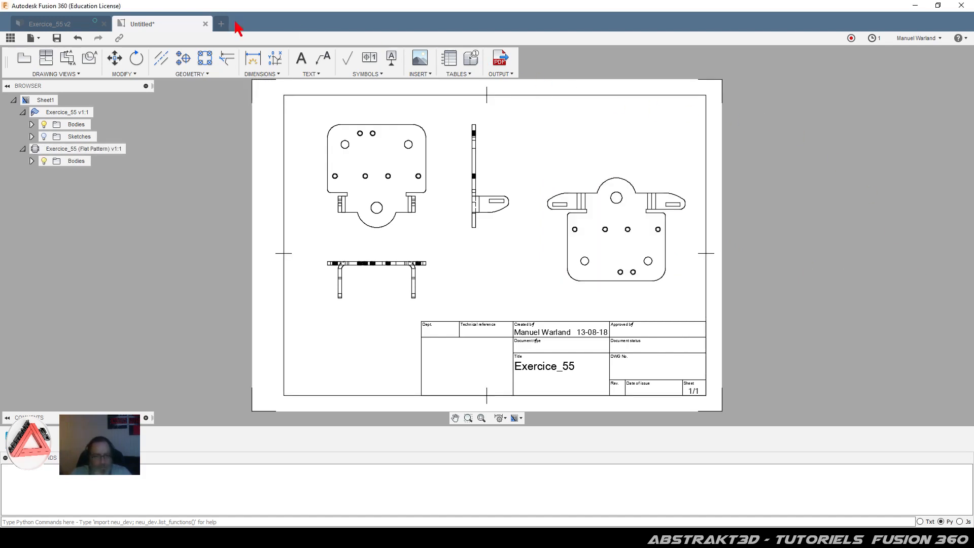
Step: Rotate the flat-pattern view 180° about its hole centre
click(140, 61)
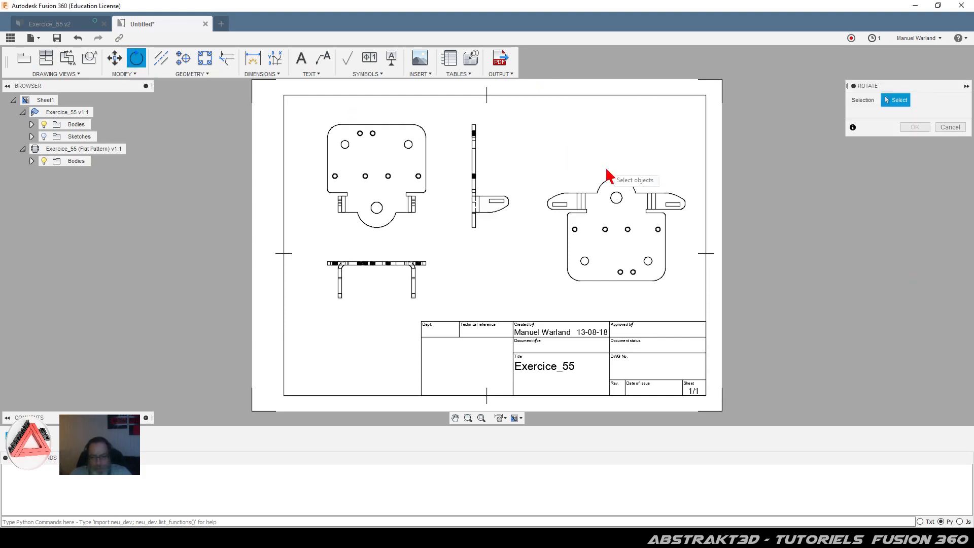
click(620, 196)
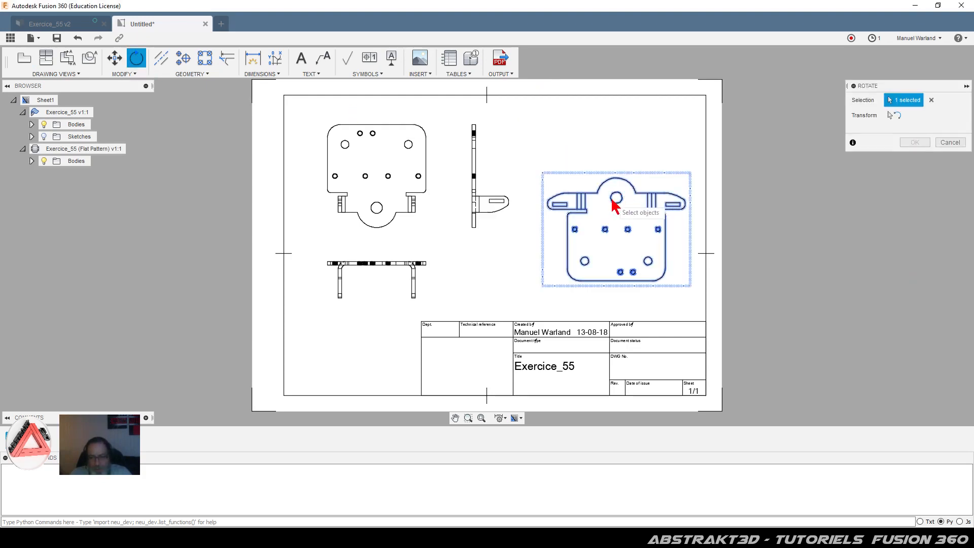
click(897, 117)
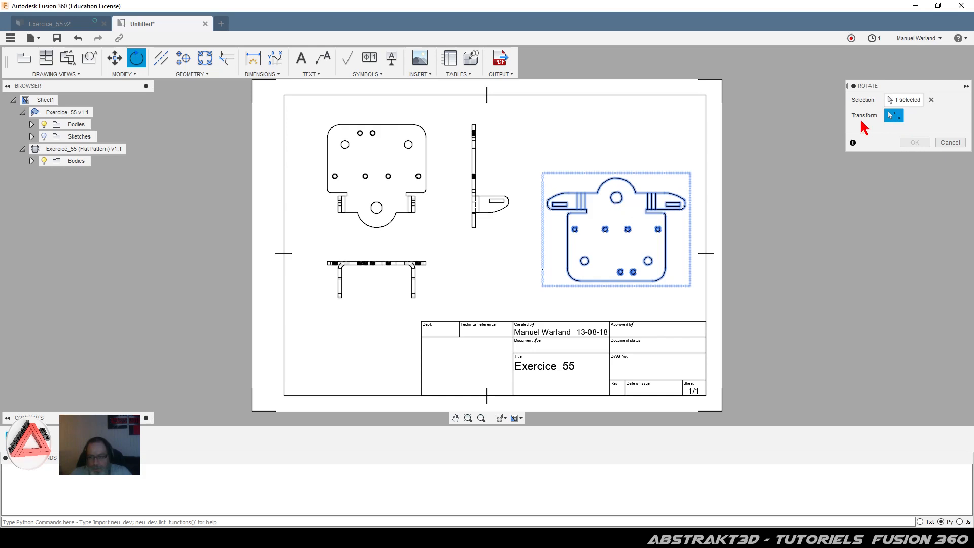
click(616, 198)
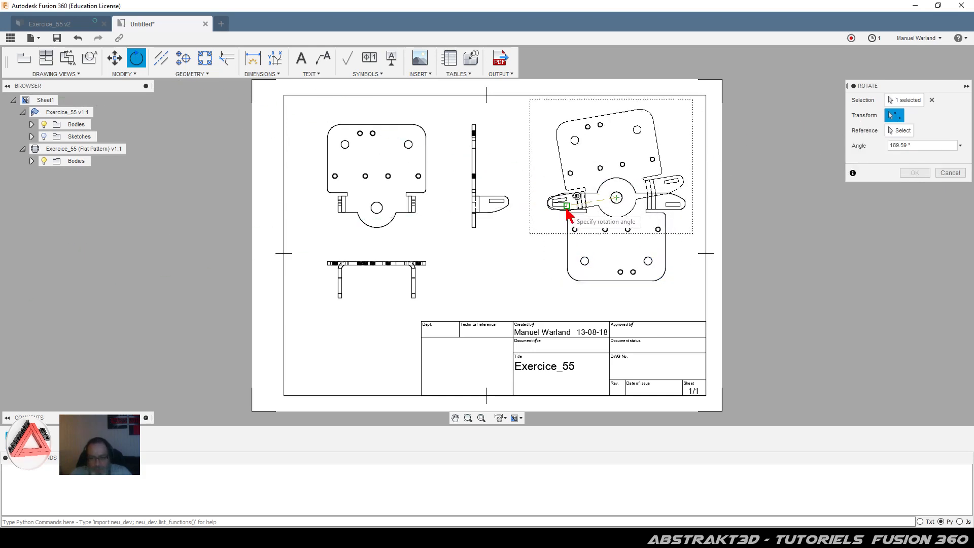
click(566, 203)
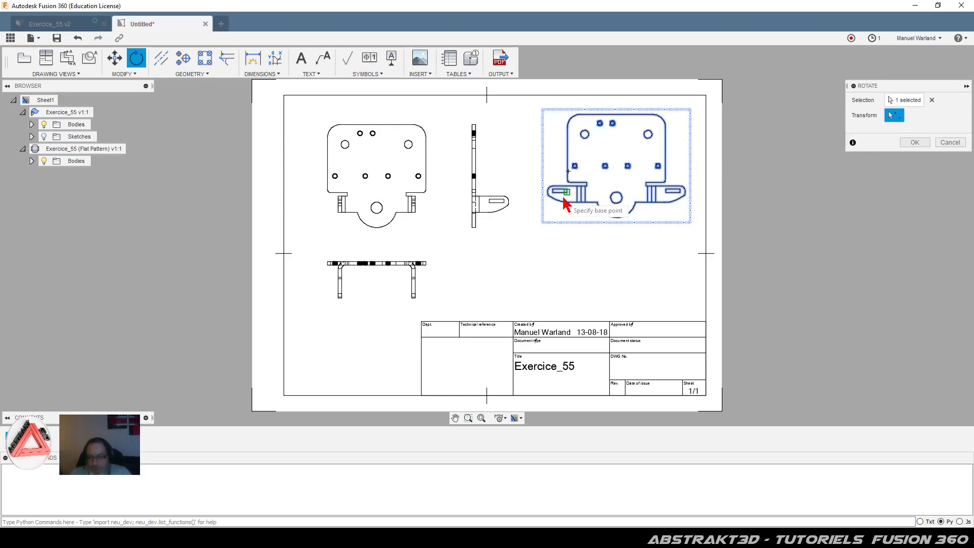
click(913, 142)
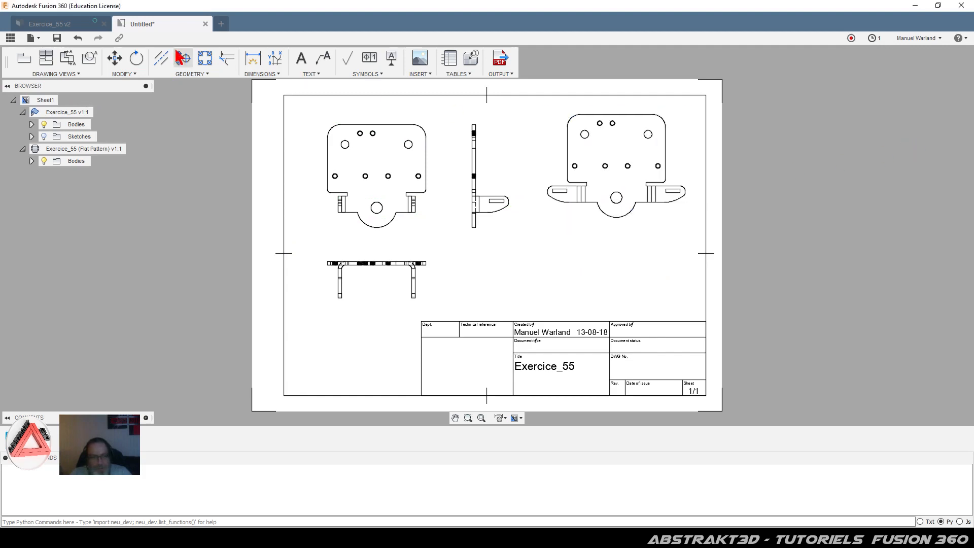
Step: Move the flat-pattern view so its hole centre aligns horizontally with the base view's hole
click(114, 57)
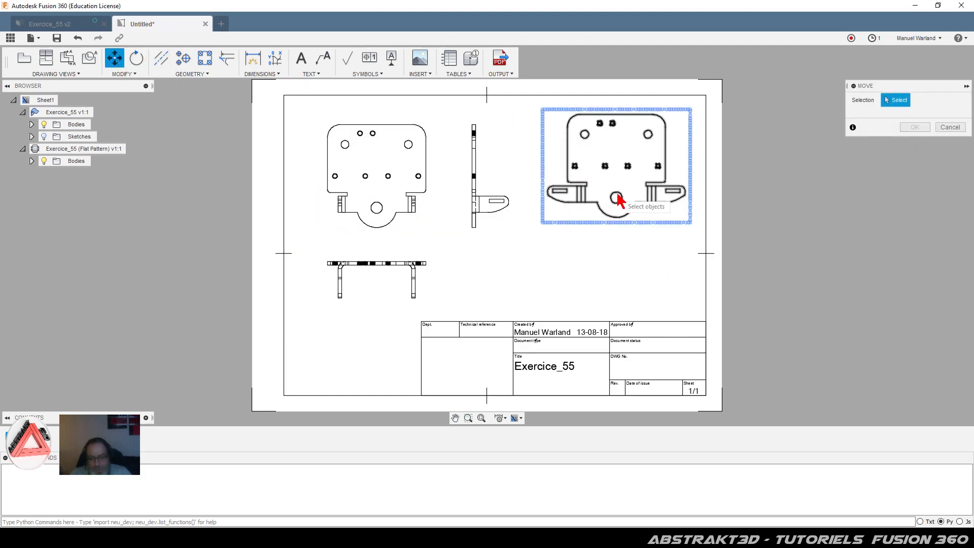
click(656, 187)
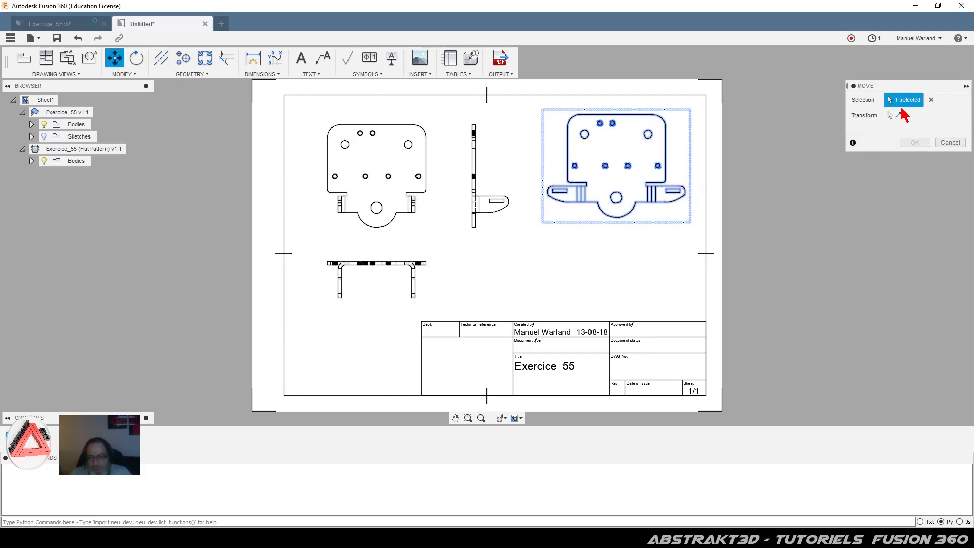
click(894, 115)
click(617, 197)
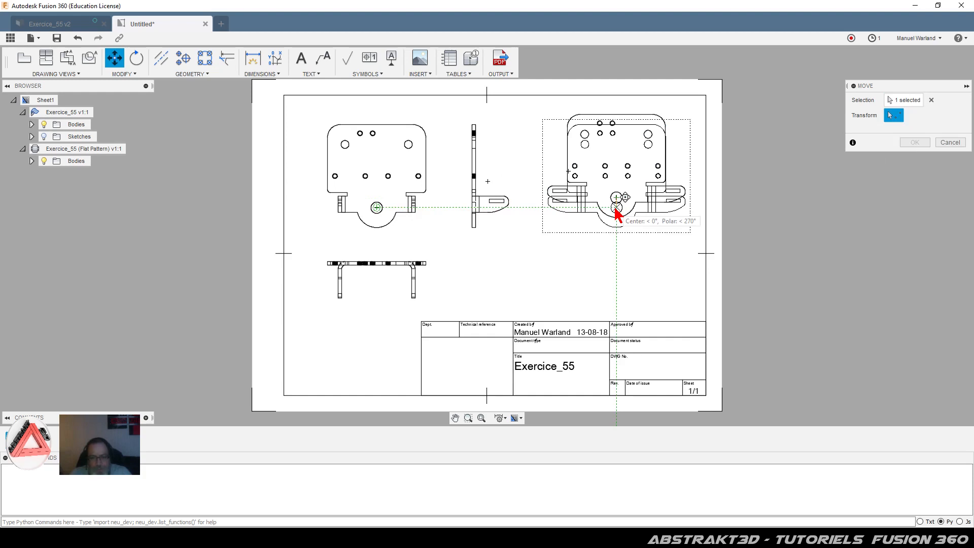
click(616, 208)
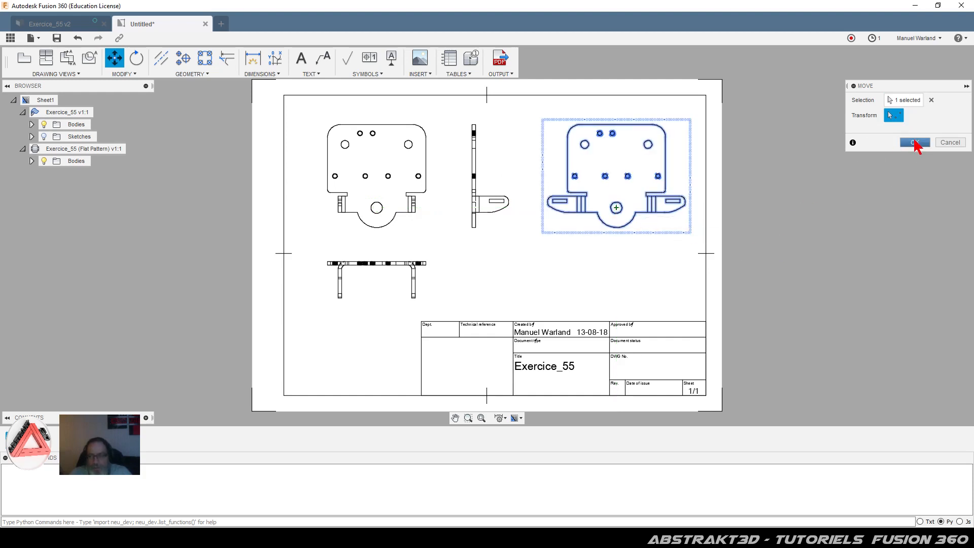
click(914, 143)
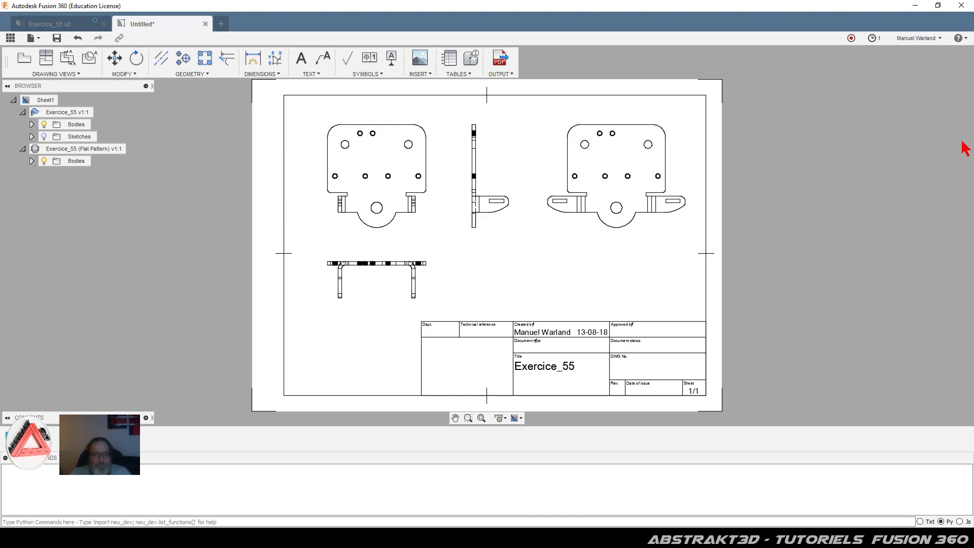
click(401, 285)
Step: Dimension the base view's tab spacing as 44 below the view
scroll(410, 157, up, 3)
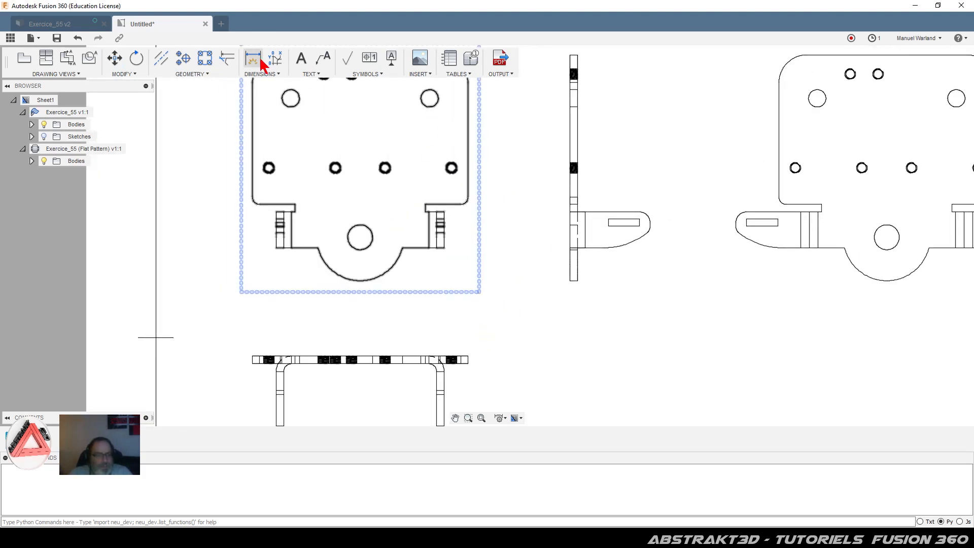
click(258, 57)
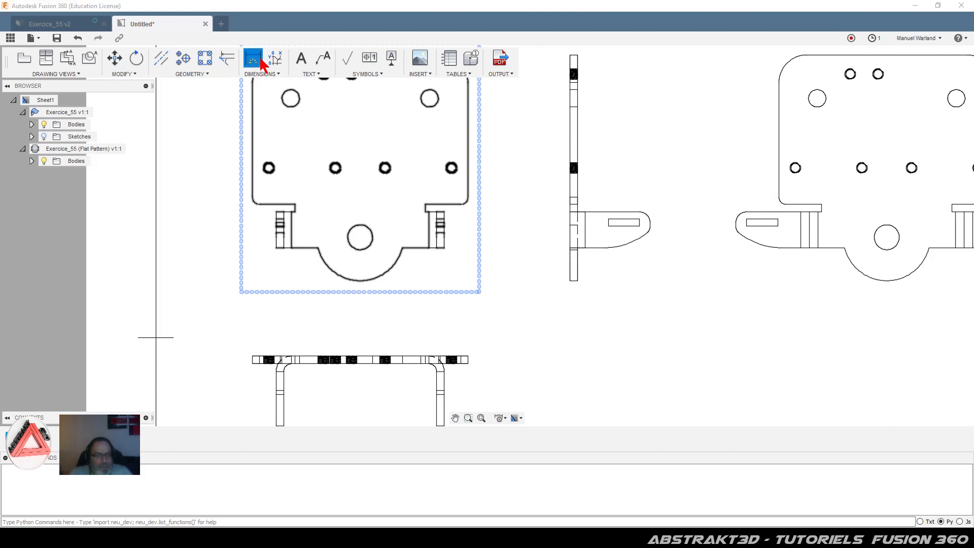
click(283, 248)
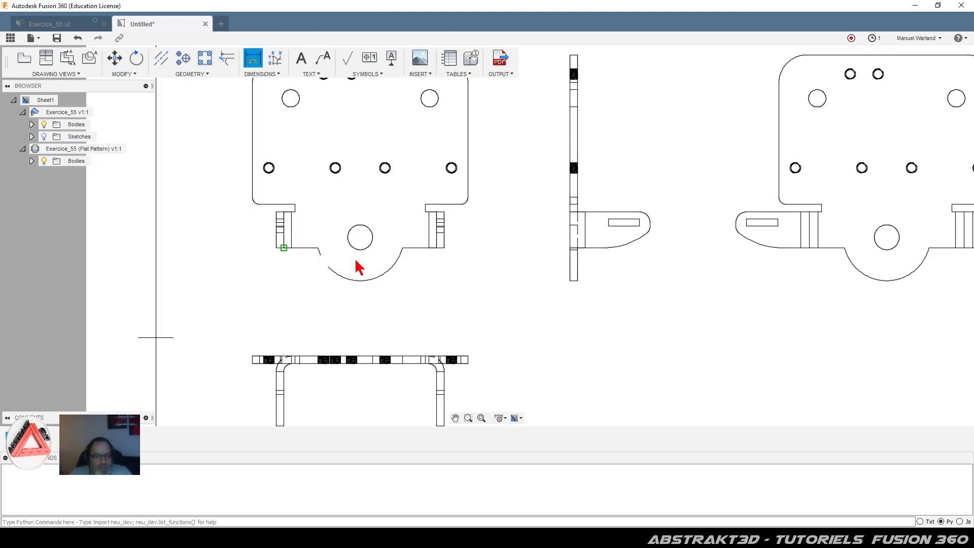
click(436, 248)
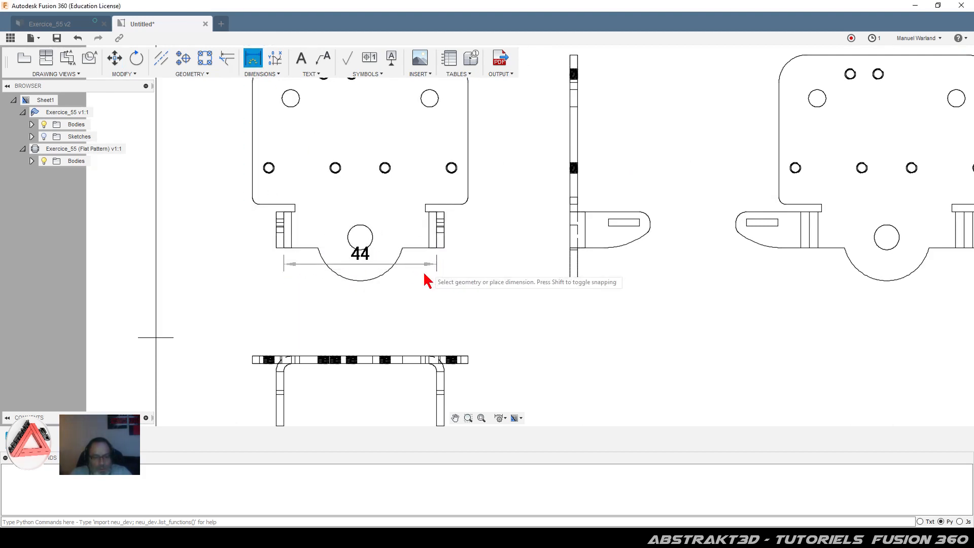
click(406, 325)
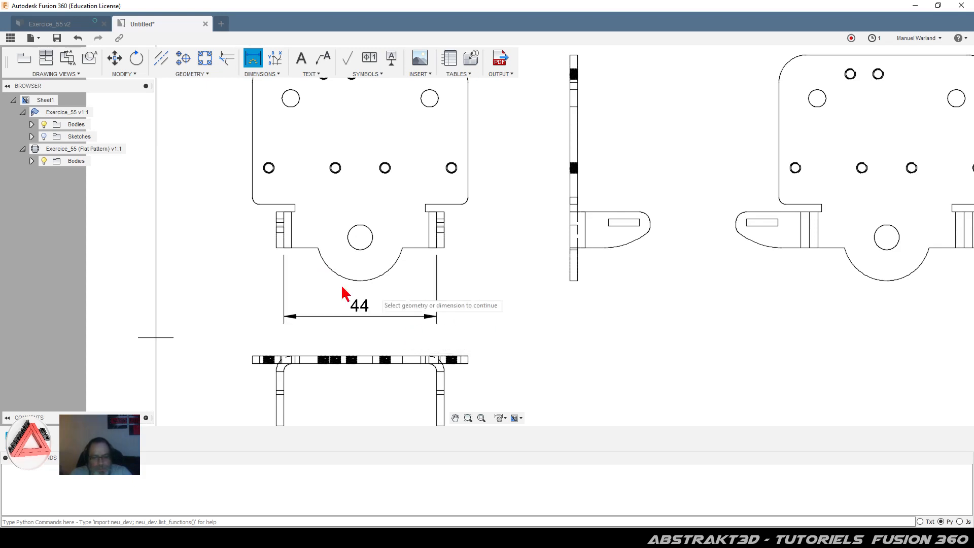
Step: Dimension the flat pattern's tab spacing 44.58 and left bend width 4.98
scroll(162, 263, down, 1)
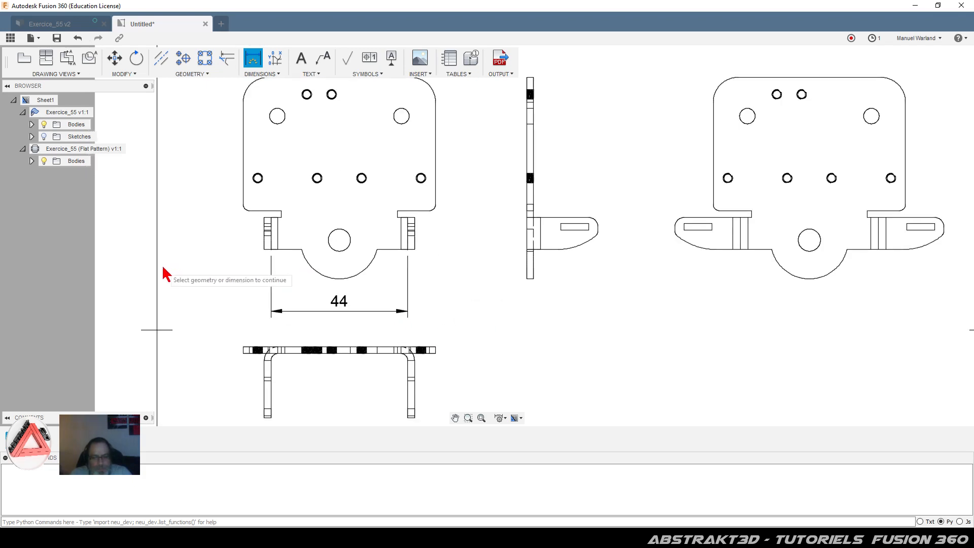
click(740, 251)
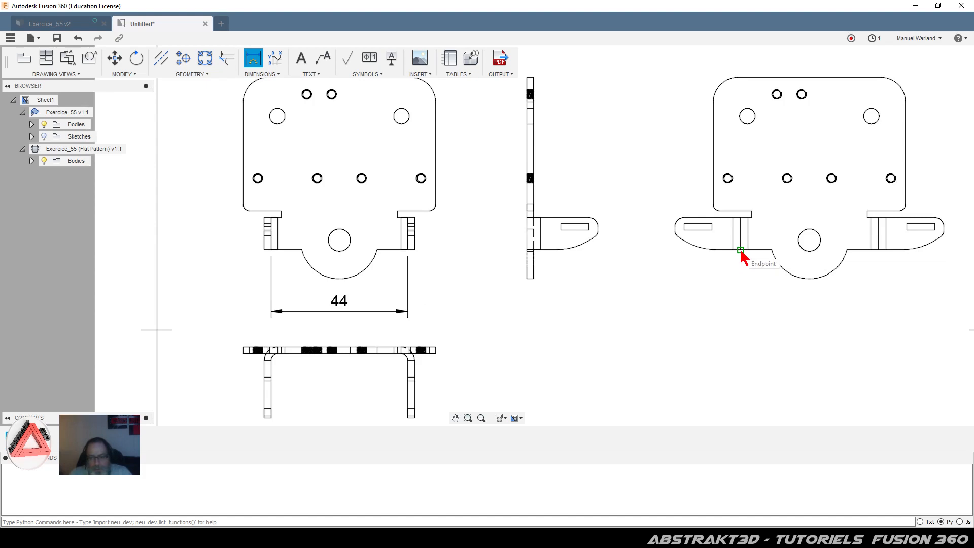
click(878, 252)
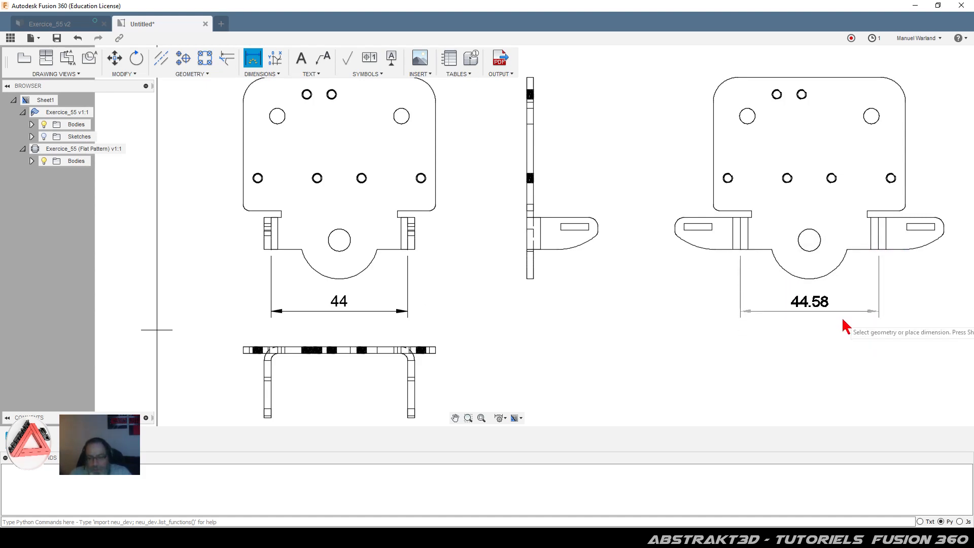
click(816, 342)
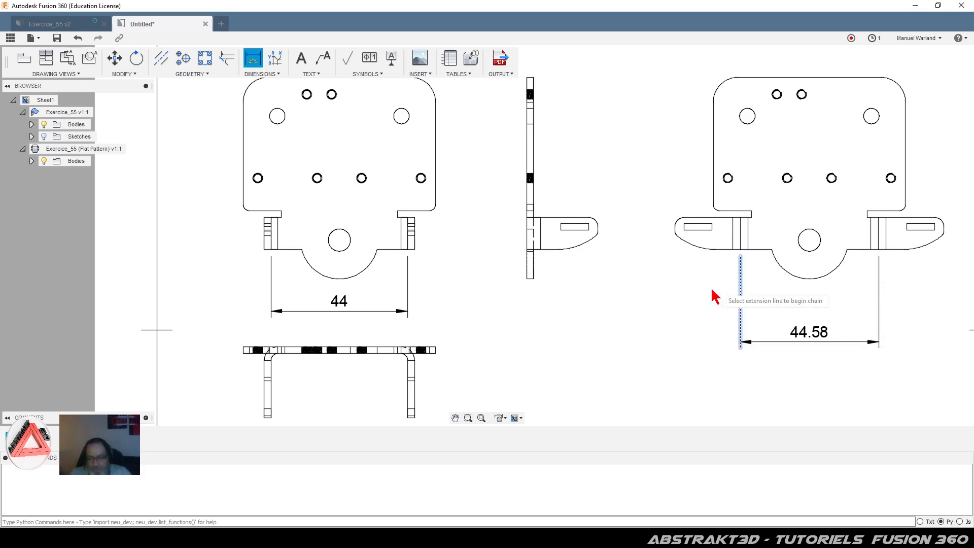
scroll(461, 304, up, 2)
scroll(698, 278, down, 2)
scroll(716, 269, up, 3)
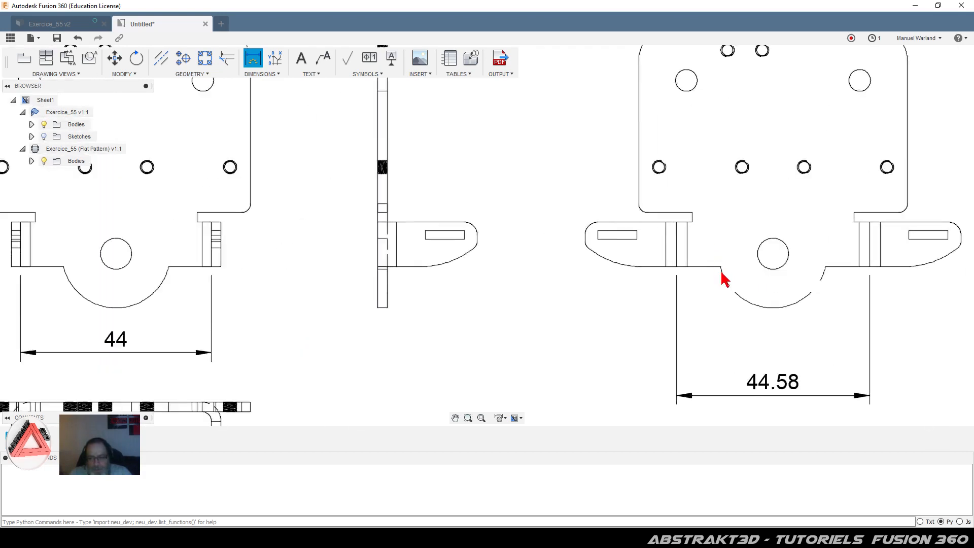
scroll(721, 271, up, 2)
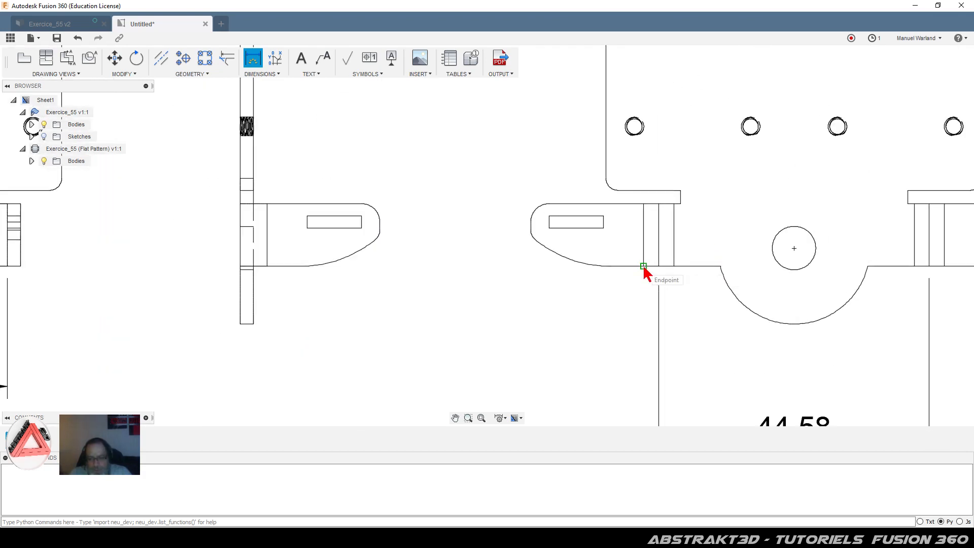
click(643, 266)
click(673, 266)
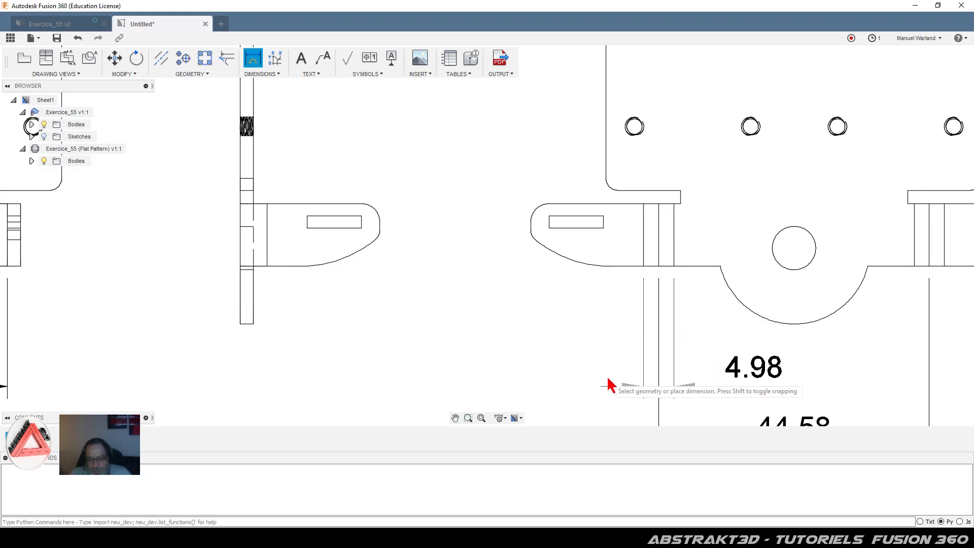
click(611, 383)
Step: Pan down the sheet and finish the flat-pattern annotations with centre marks
scroll(426, 256, down, 2)
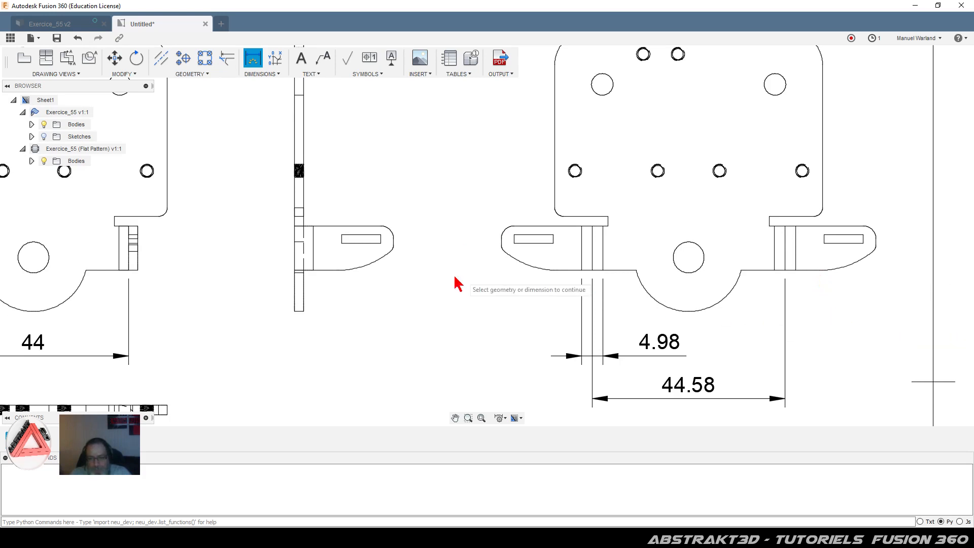
scroll(471, 325, down, 1)
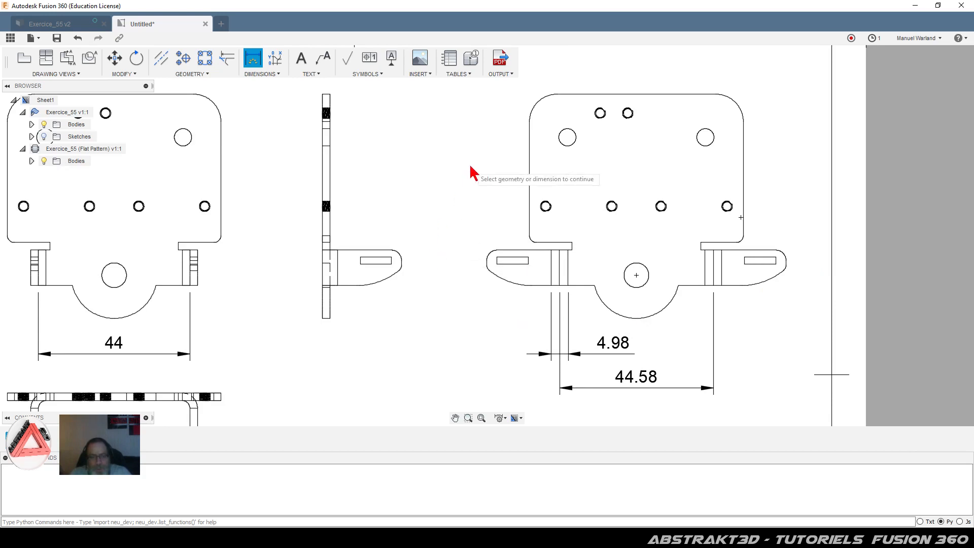
scroll(795, 185, down, 2)
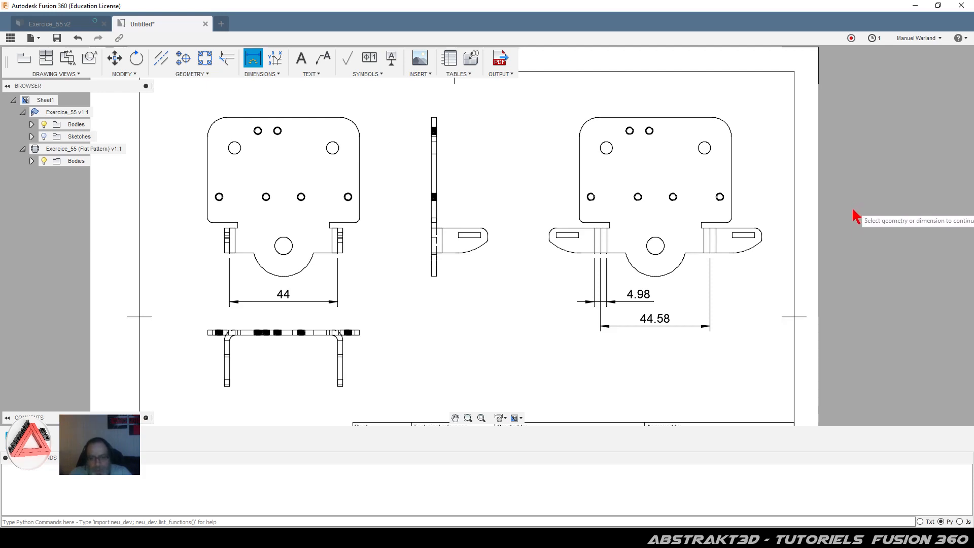
click(755, 250)
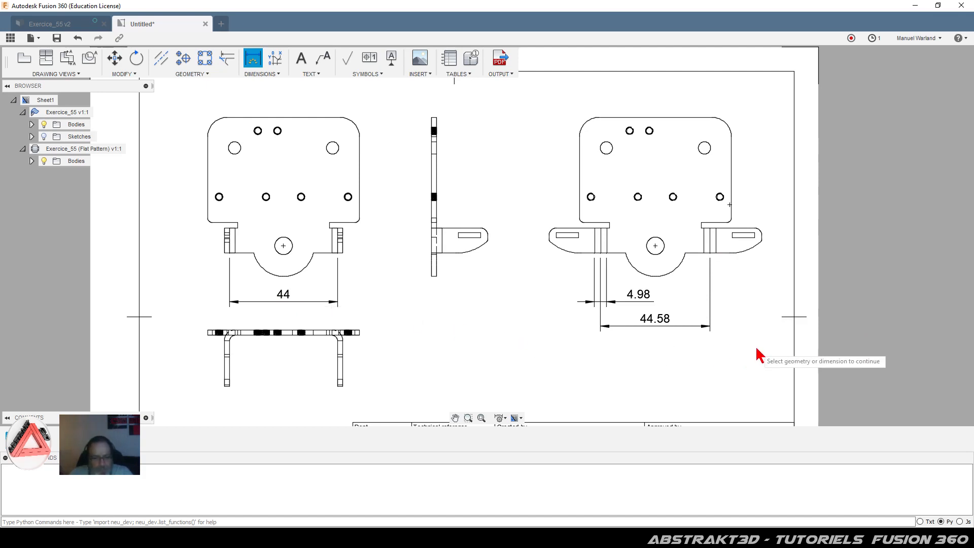
click(635, 323)
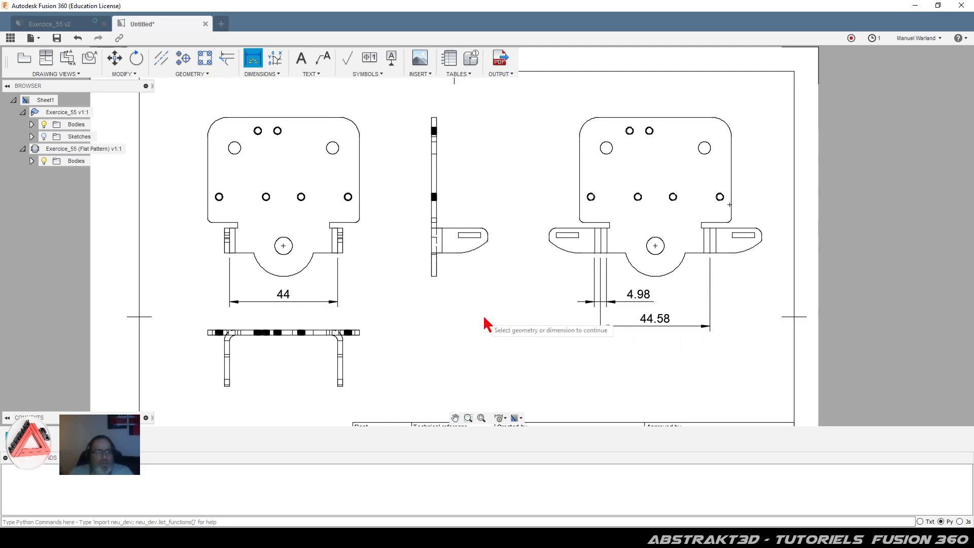